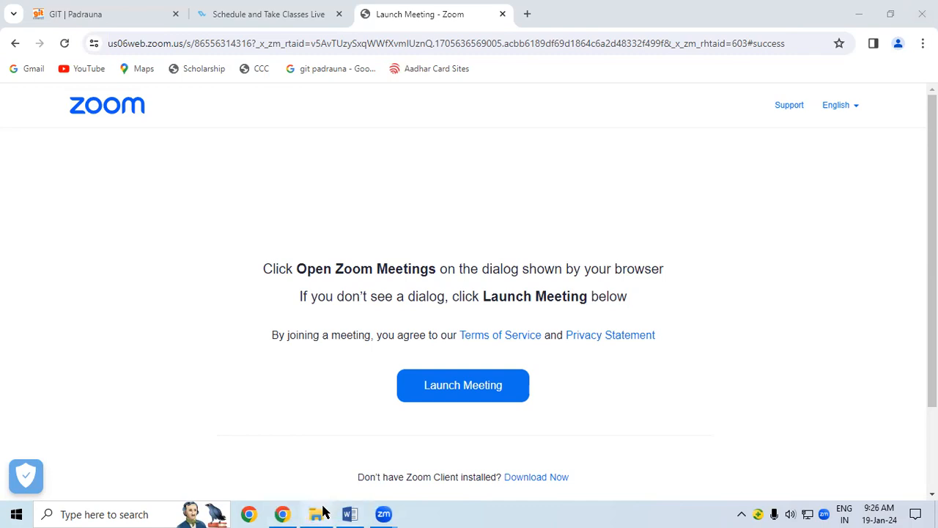
# Close the Notes folder window and switch to the Busy Notes Updated (1) document in Word.
pyautogui.click(324, 511)
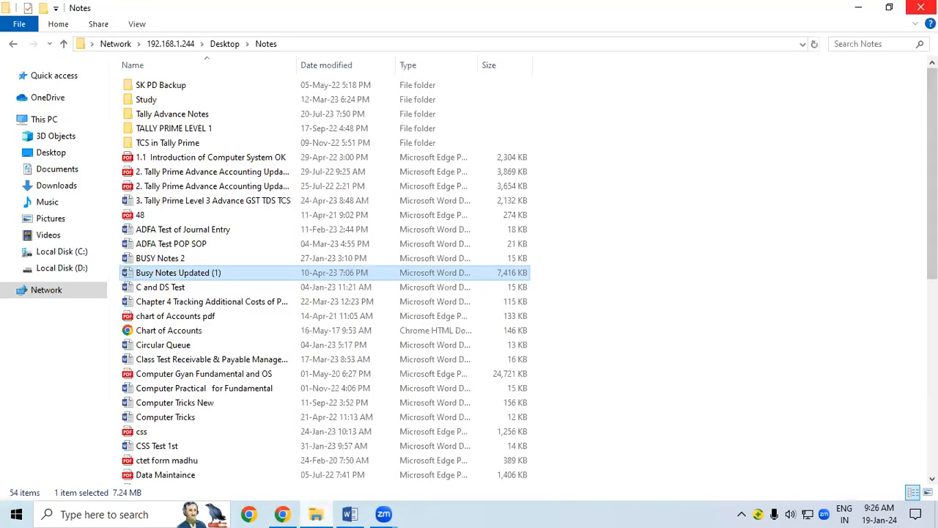
pyautogui.click(921, 7)
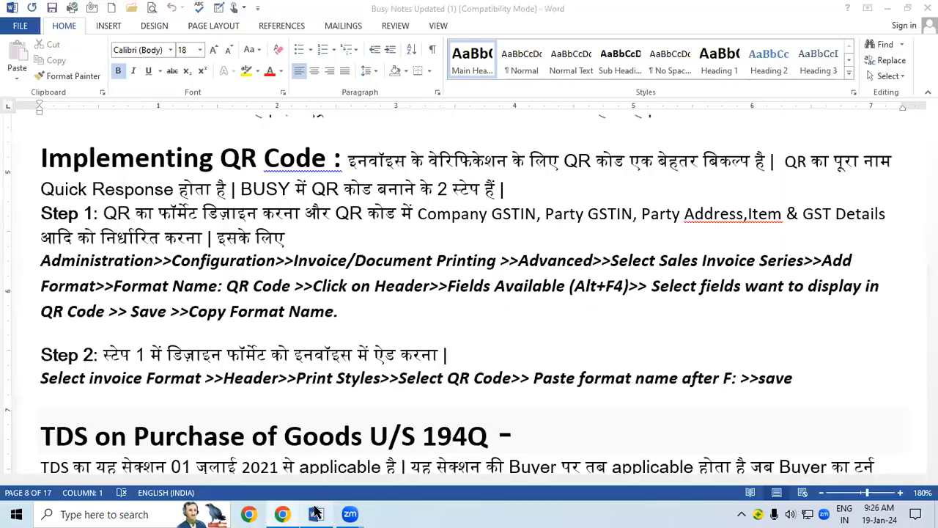
pyautogui.click(316, 513)
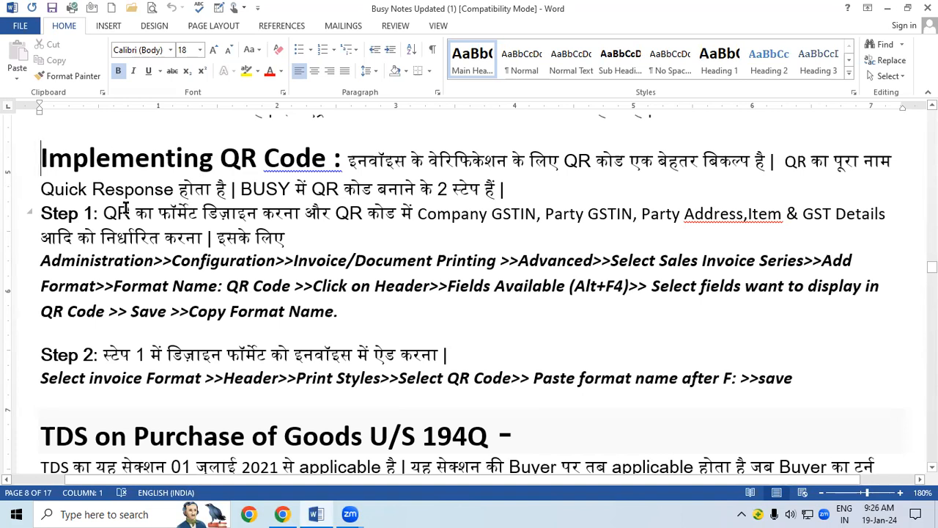
# Review the two-stage outline in the Implementing QR Code section: designing the QR format and adding it to the invoice.
pyautogui.click(103, 212)
pyautogui.moveTo(146, 213); pyautogui.dragTo(301, 212)
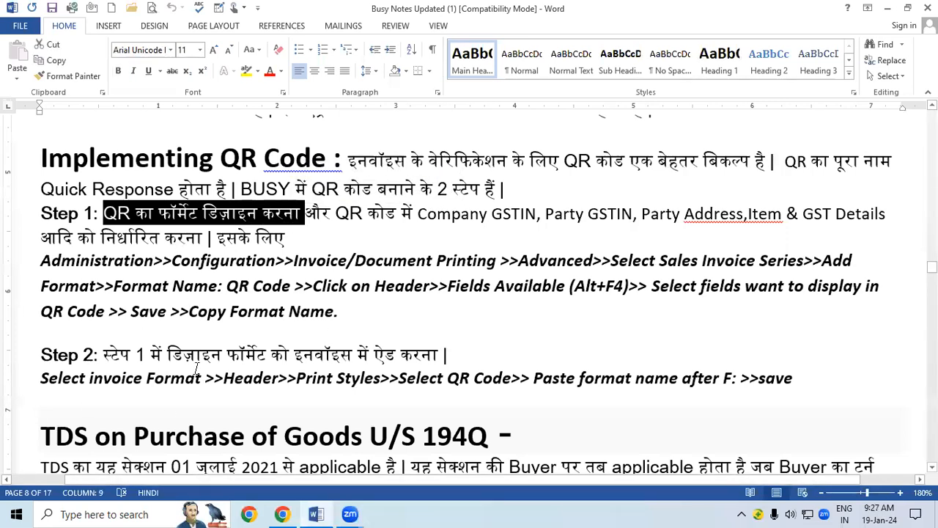
pyautogui.moveTo(230, 356); pyautogui.dragTo(415, 364)
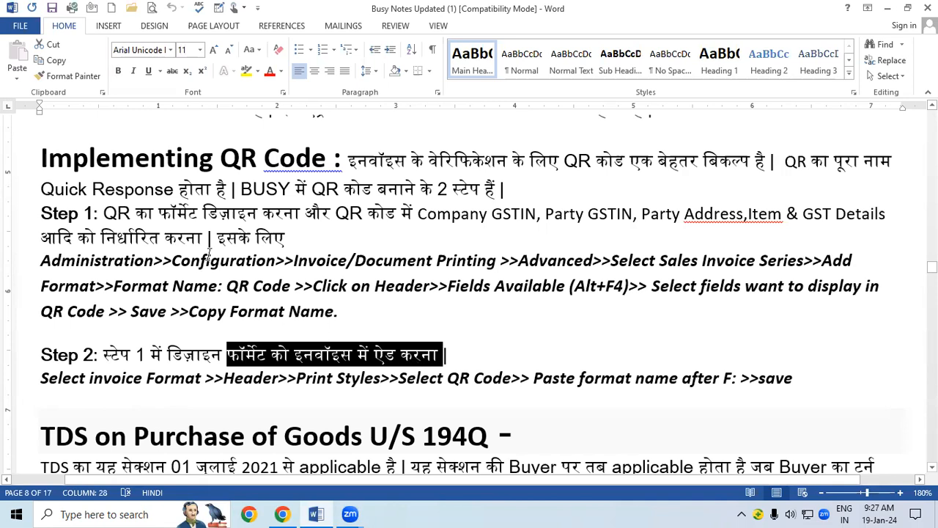
pyautogui.moveTo(41, 160); pyautogui.dragTo(301, 378)
pyautogui.click(392, 378)
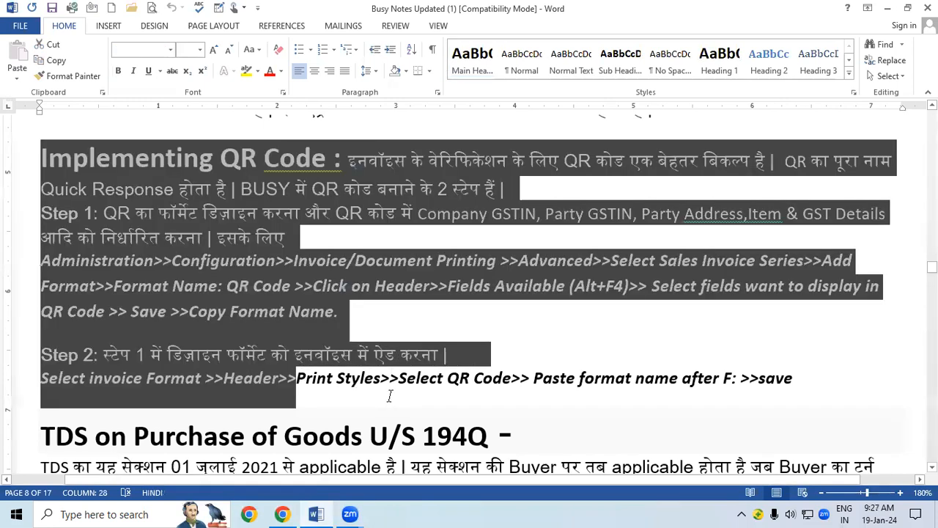
pyautogui.scroll(-1, 306, 199)
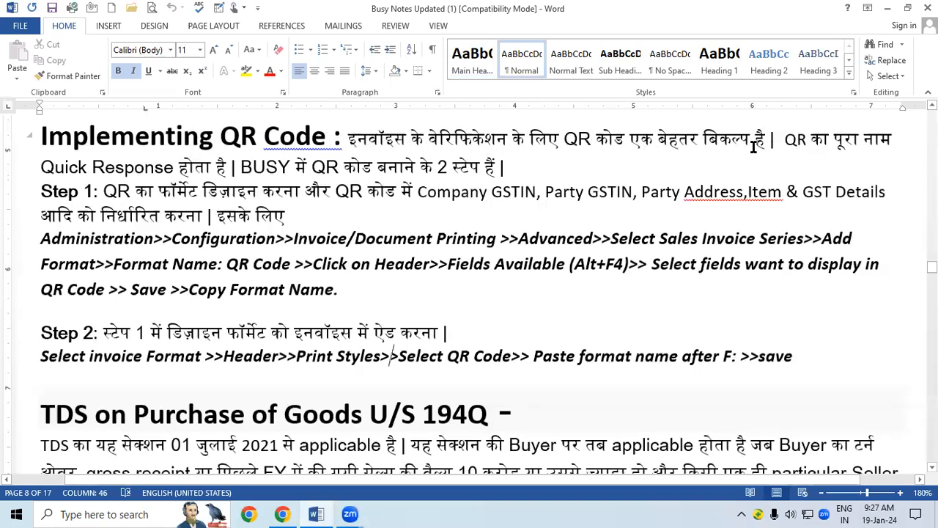
# Read the Step 1 instructions from Administration through Add Format and the QR Code format name to Fields Available.
pyautogui.moveTo(41, 166); pyautogui.dragTo(215, 167)
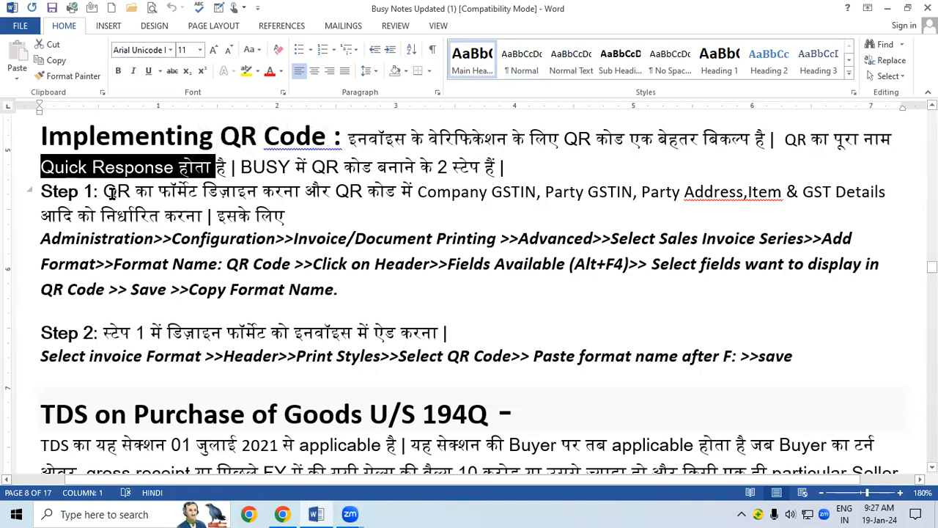
pyautogui.moveTo(105, 191); pyautogui.dragTo(288, 192)
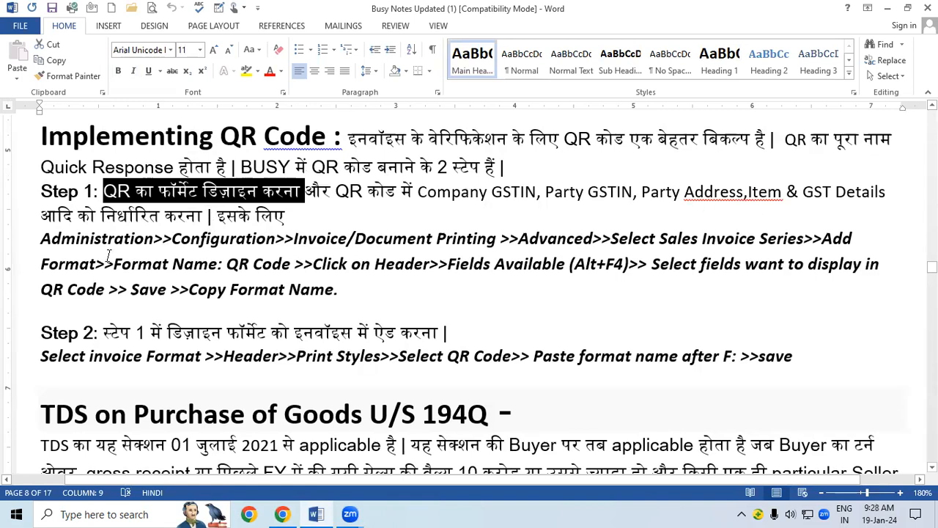
pyautogui.moveTo(42, 238); pyautogui.dragTo(595, 242)
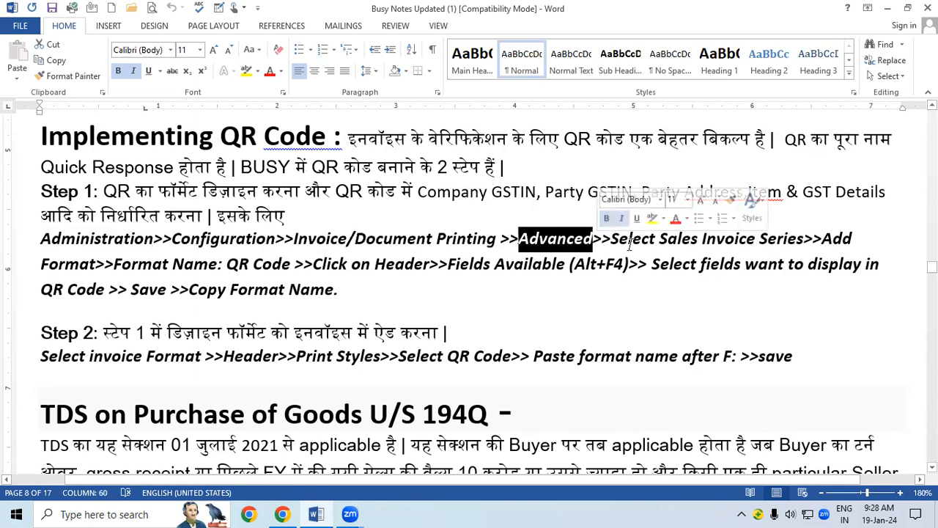
pyautogui.moveTo(804, 240); pyautogui.dragTo(614, 242)
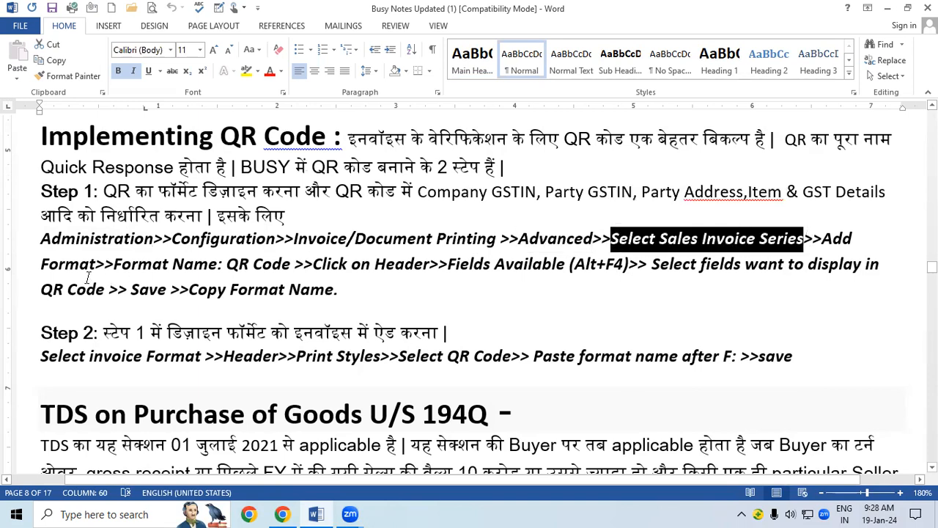
pyautogui.click(44, 264)
pyautogui.moveTo(42, 264); pyautogui.dragTo(90, 264)
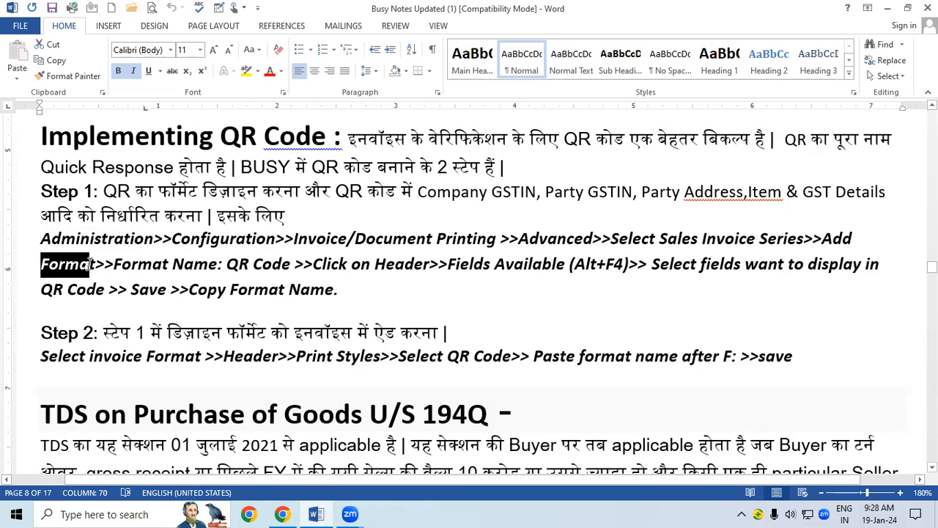
pyautogui.moveTo(227, 265); pyautogui.dragTo(293, 265)
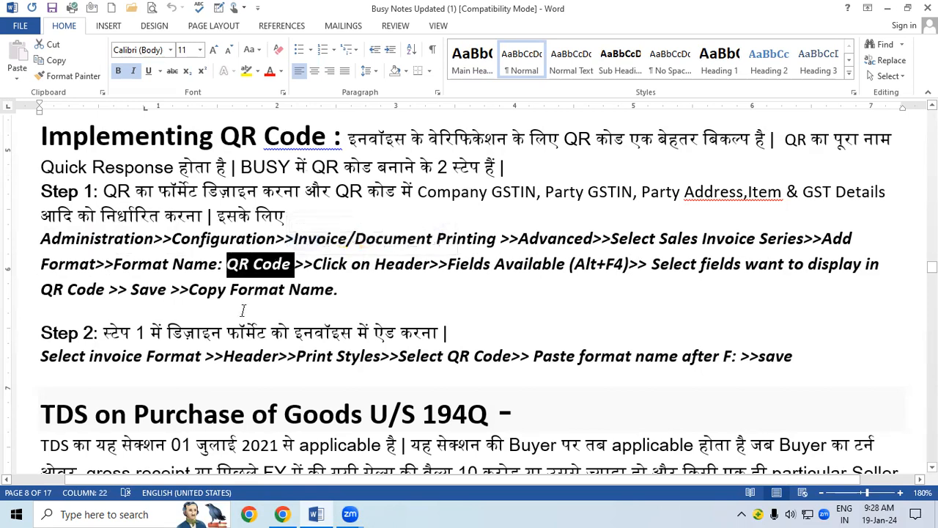
pyautogui.moveTo(313, 266); pyautogui.dragTo(625, 267)
pyautogui.click(451, 312)
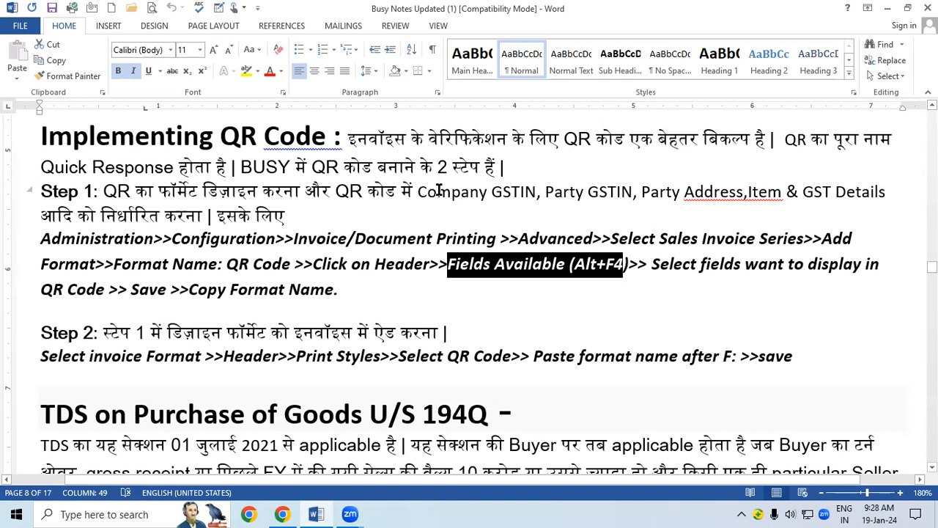
# Check which GSTIN fields the notes list for the QR code, plus the Save and Copy Format Name instructions.
pyautogui.moveTo(418, 191); pyautogui.dragTo(628, 194)
pyautogui.click(548, 230)
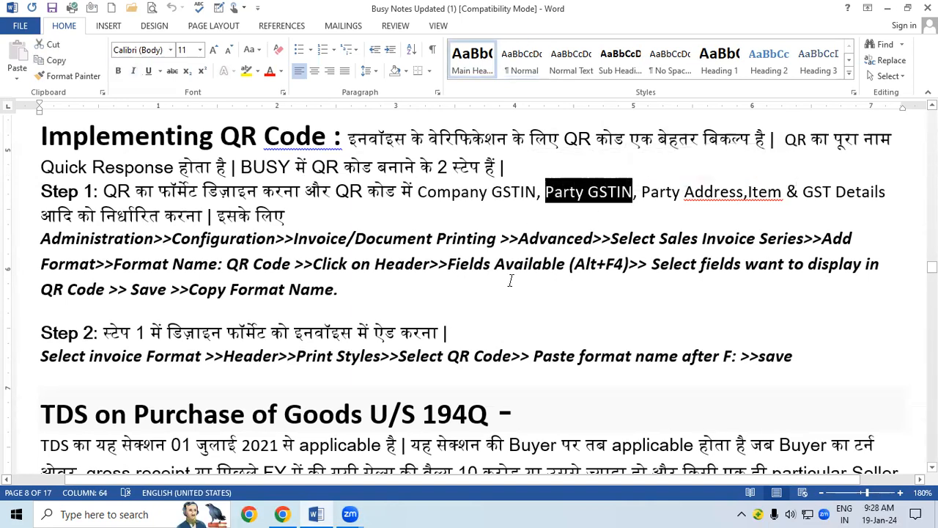
pyautogui.click(641, 218)
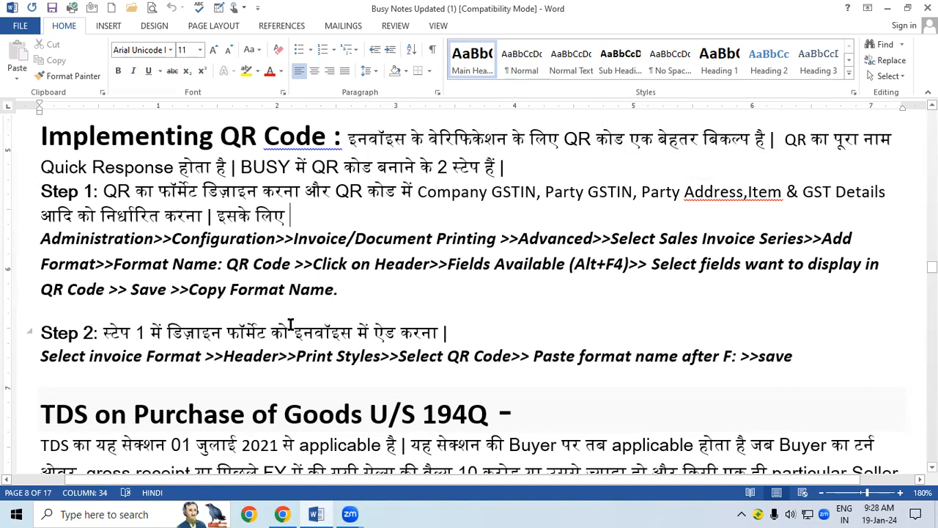
pyautogui.click(133, 289)
pyautogui.doubleClick(147, 289)
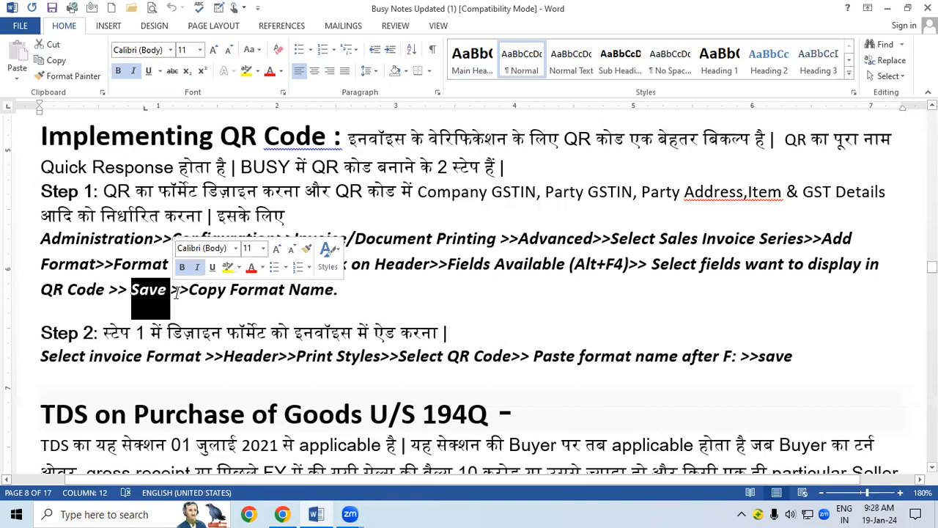
pyautogui.moveTo(189, 290); pyautogui.dragTo(350, 294)
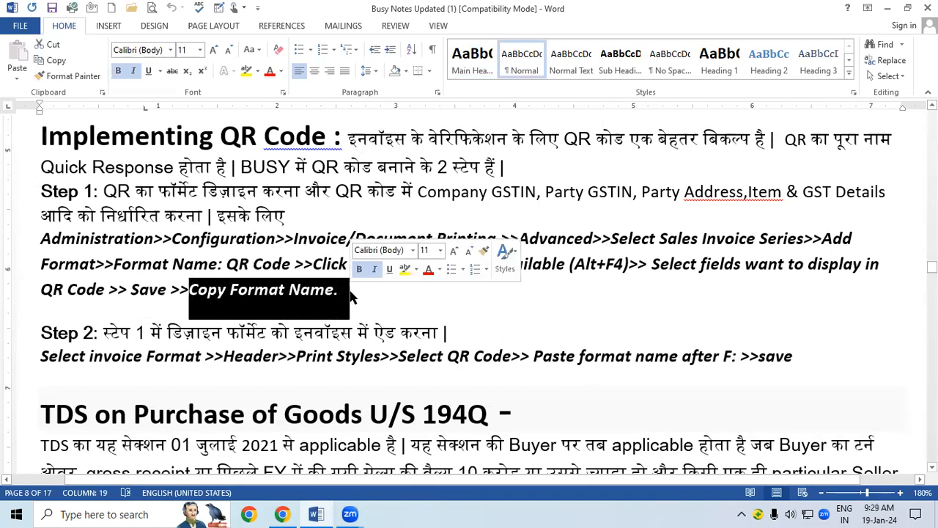
# Minimize Word and the browser, start Busy 21 and open the company SHRI RAM BUILDING MATERIAL.
pyautogui.click(887, 8)
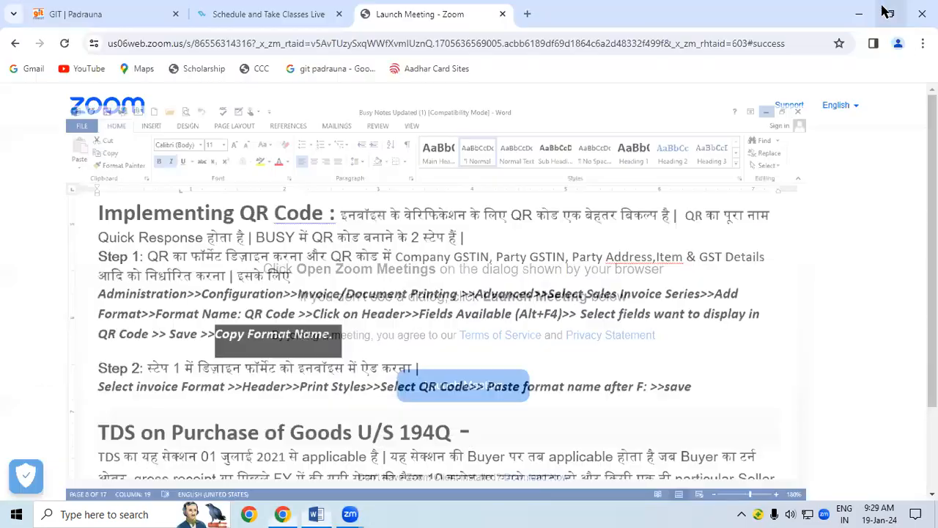
pyautogui.click(856, 15)
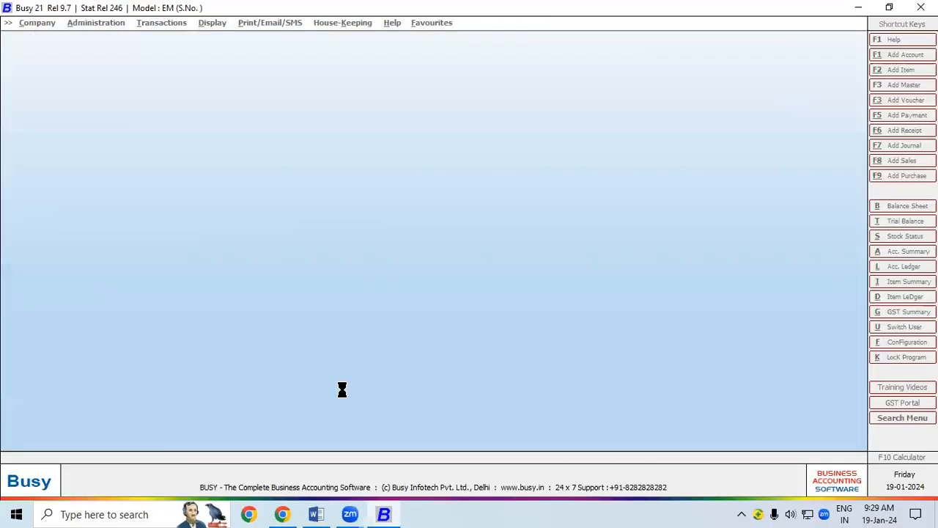
pyautogui.click(550, 284)
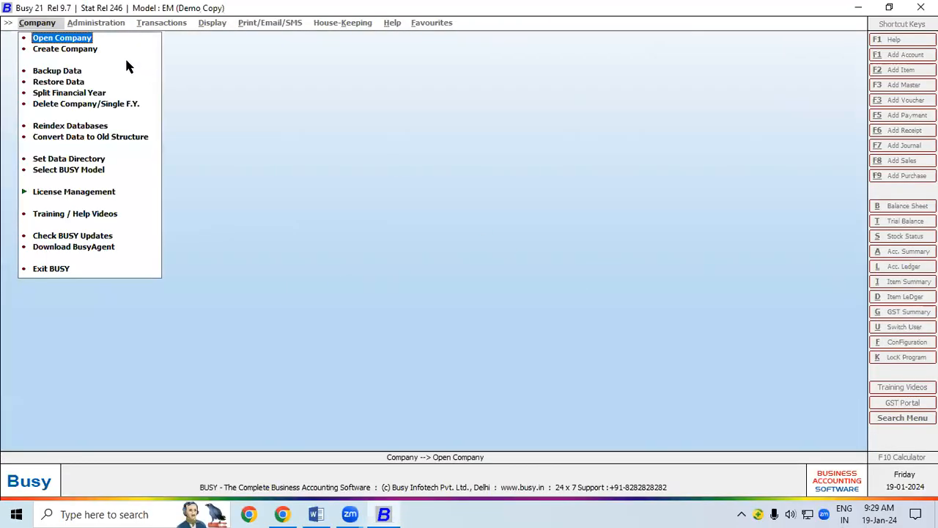
pyautogui.click(76, 36)
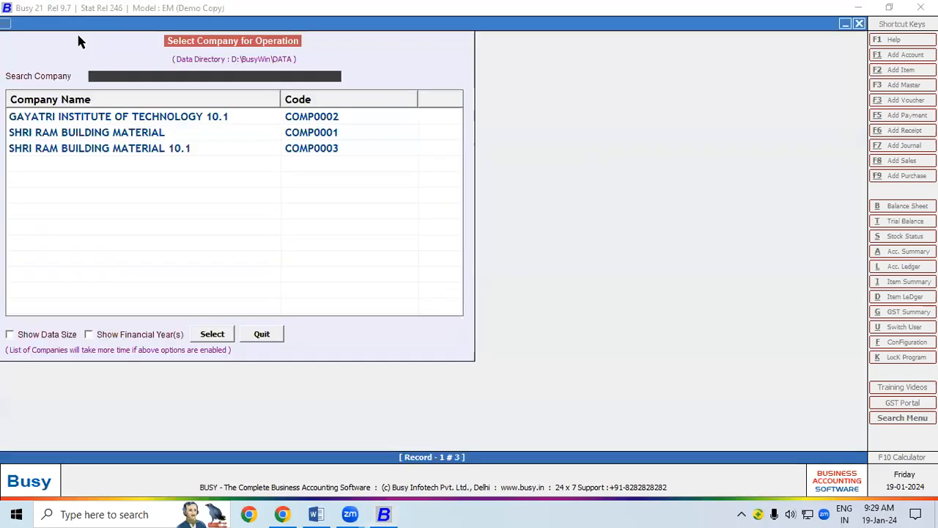
pyautogui.doubleClick(86, 136)
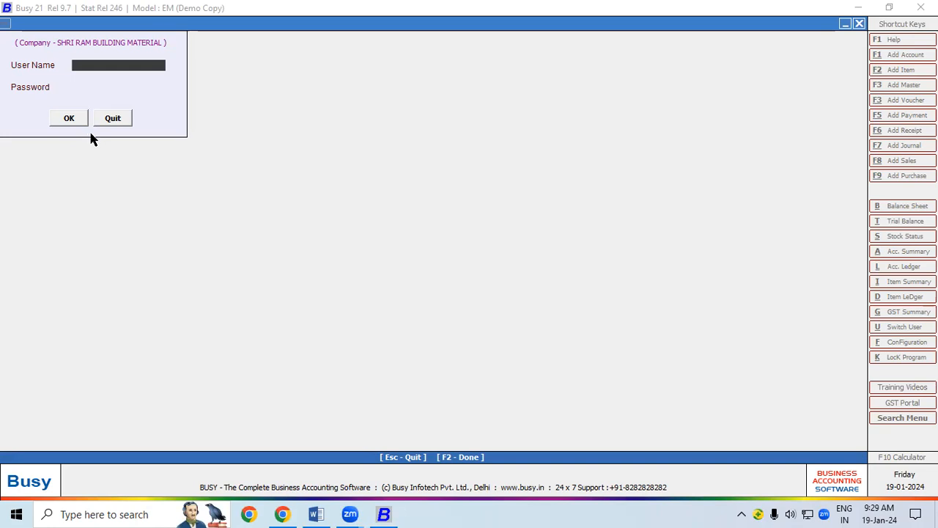
# Log in to the company with the user name and account password.
pyautogui.write('RAM')
pyautogui.press('Return')
pyautogui.write('*')
pyautogui.press('Return')
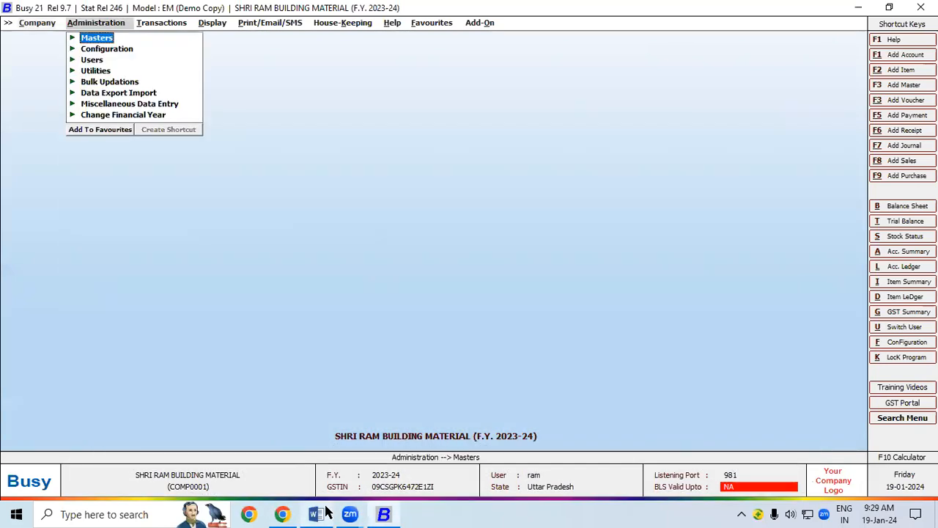
# Following the Word notes, open the Advanced configuration for Invoice / Document Printing and expand the Sales Invoice formats.
pyautogui.click(315, 514)
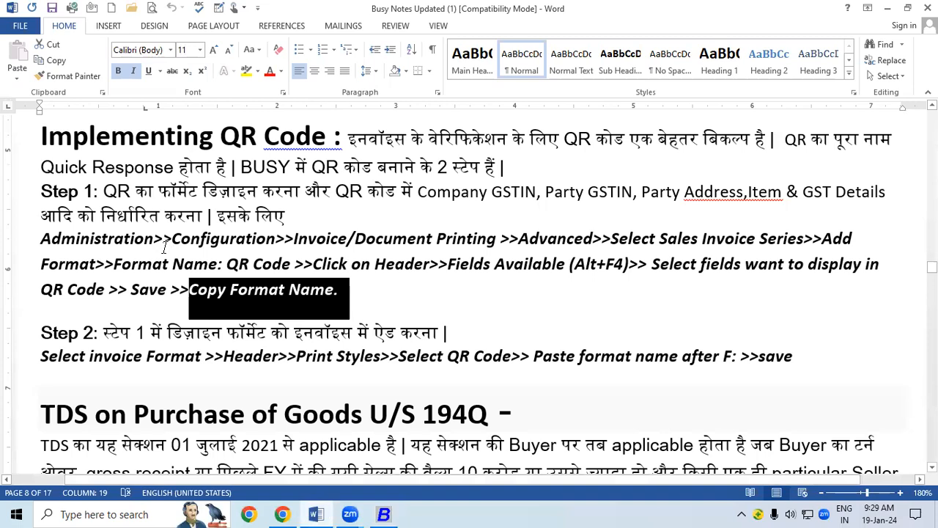
pyautogui.click(384, 513)
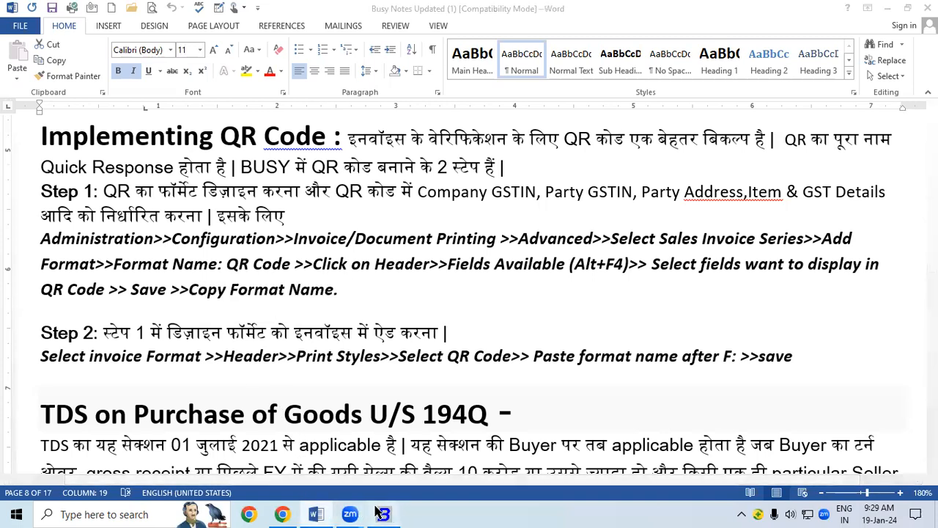
pyautogui.click(115, 49)
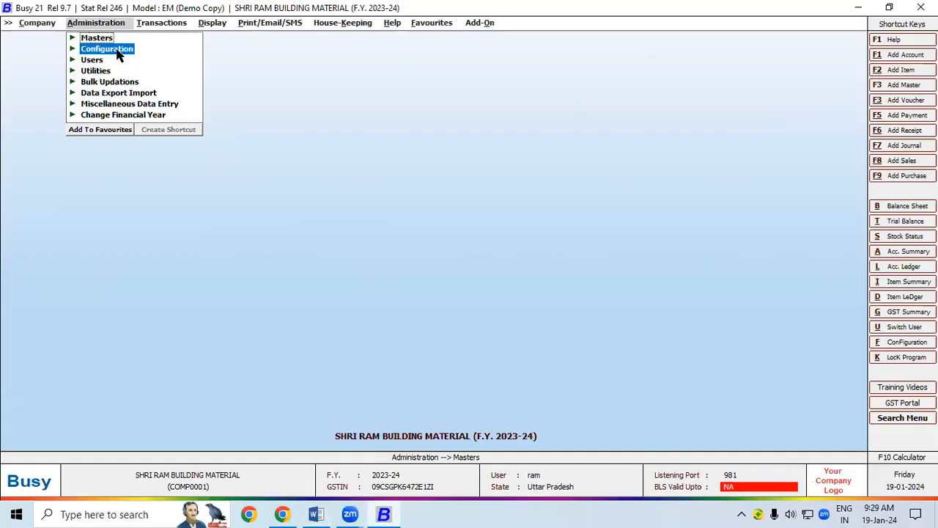
pyautogui.click(143, 160)
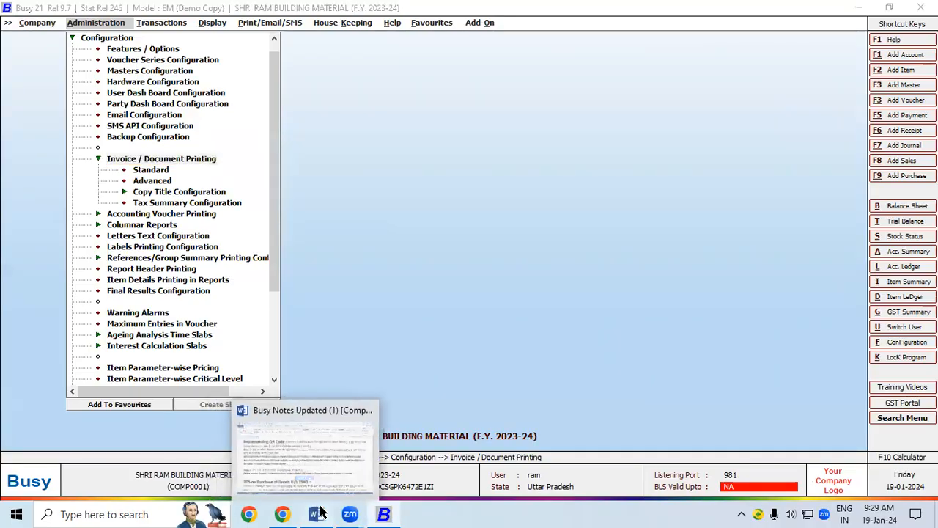
pyautogui.click(316, 513)
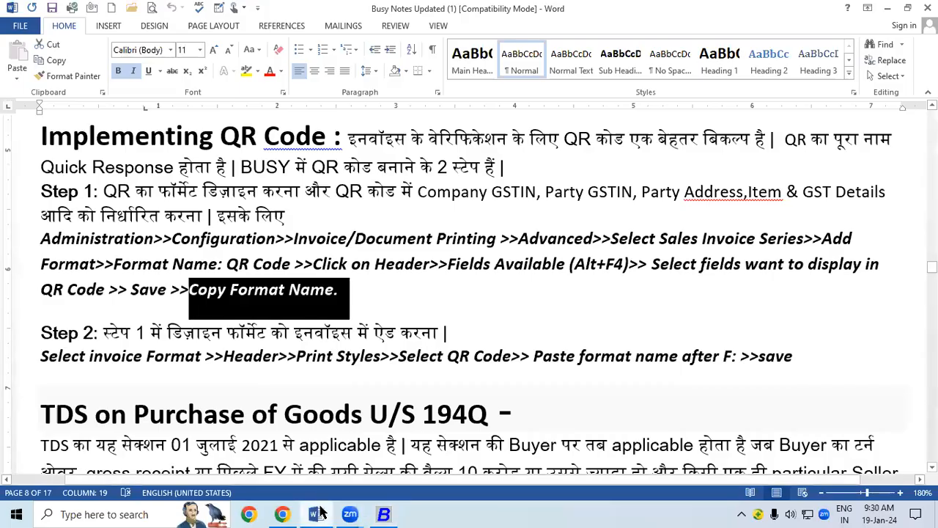
pyautogui.click(320, 513)
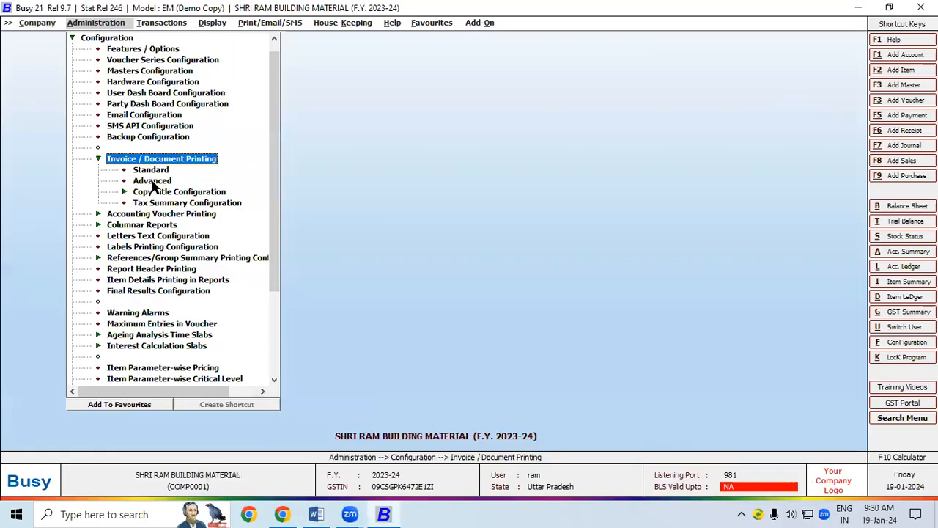
pyautogui.click(154, 184)
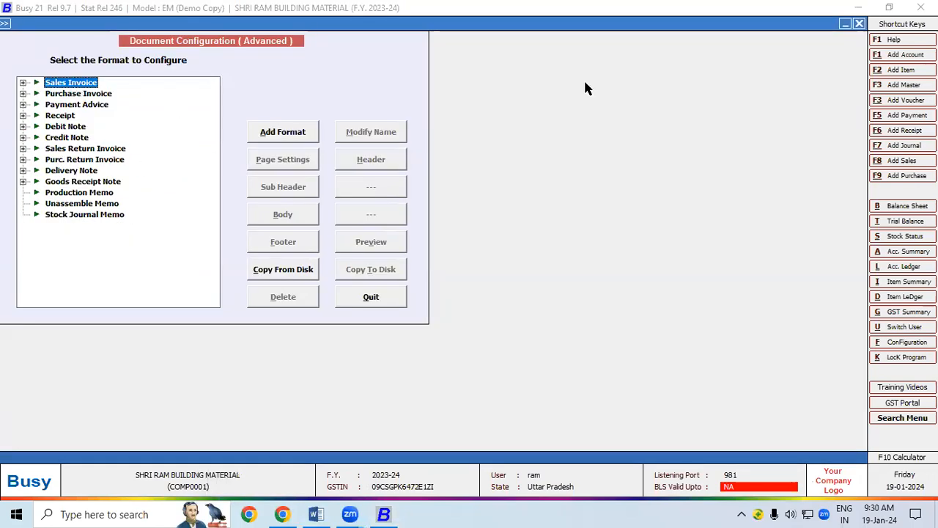
pyautogui.click(23, 83)
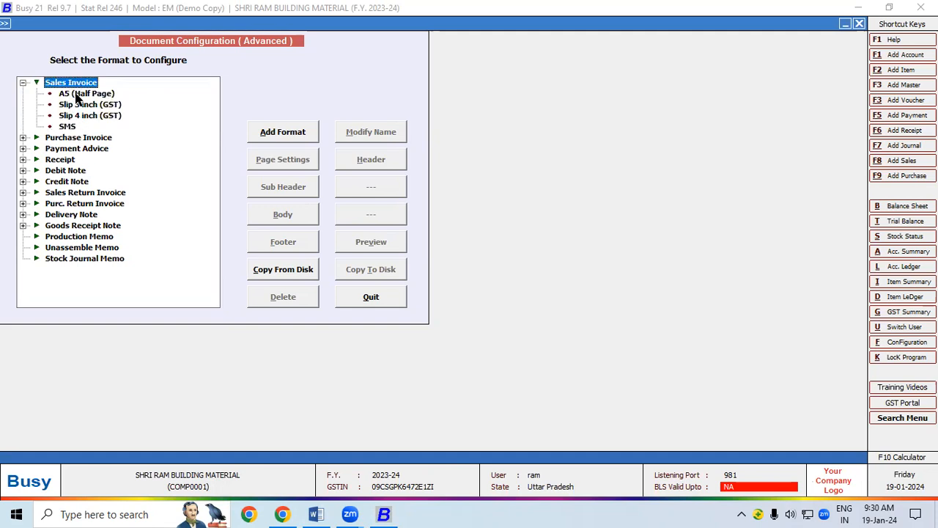
# Copy the format name "QR Code" from the Word notes and return to Busy's advanced document configuration.
pyautogui.click(315, 513)
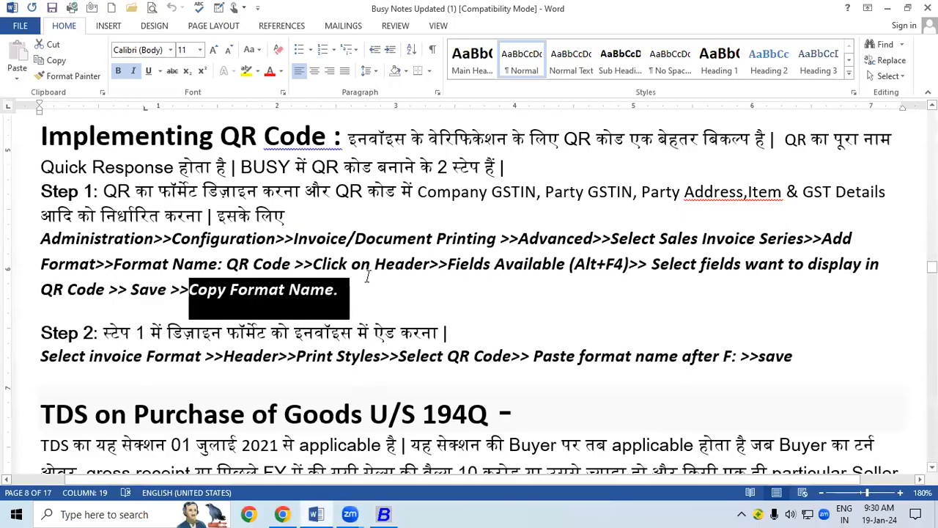
pyautogui.moveTo(824, 238); pyautogui.dragTo(855, 239)
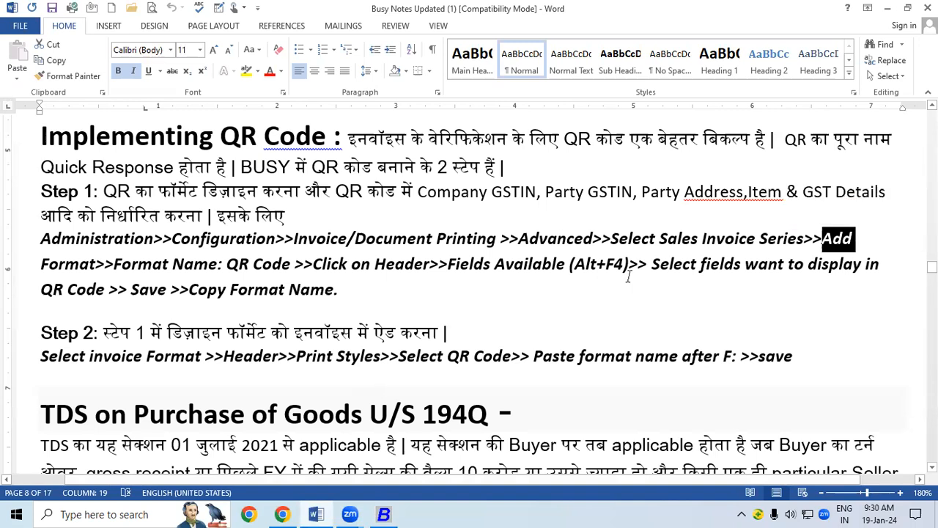
pyautogui.moveTo(228, 264); pyautogui.dragTo(292, 269)
pyautogui.hotkey('ctrl', 'c')
pyautogui.hotkey('alt', 'Tab')
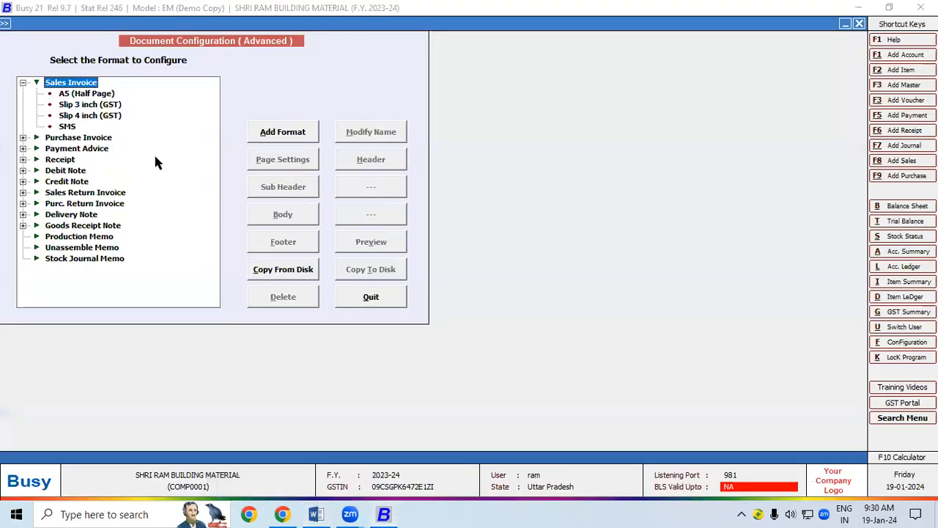
# Add a new Sales Invoice document format named "QR Code" and save it.
pyautogui.click(269, 132)
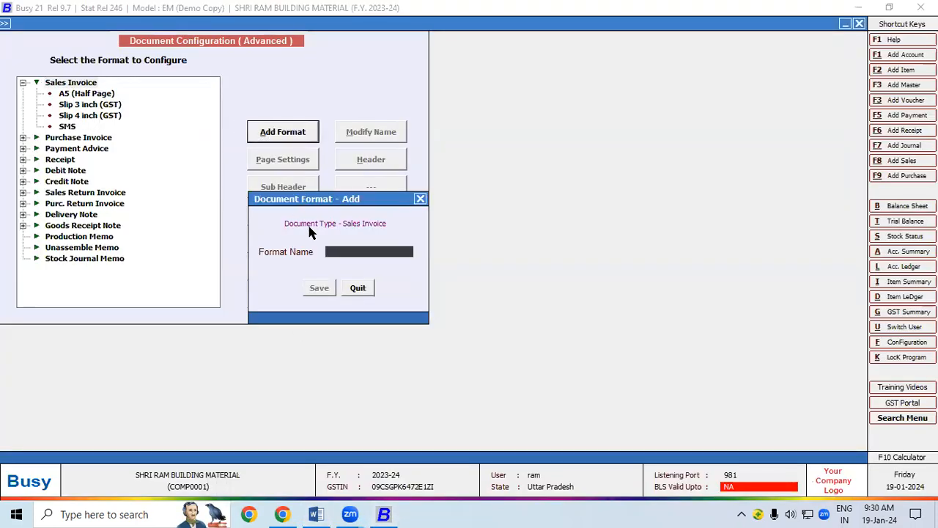
pyautogui.hotkey('ctrl', 'v')
pyautogui.click(320, 288)
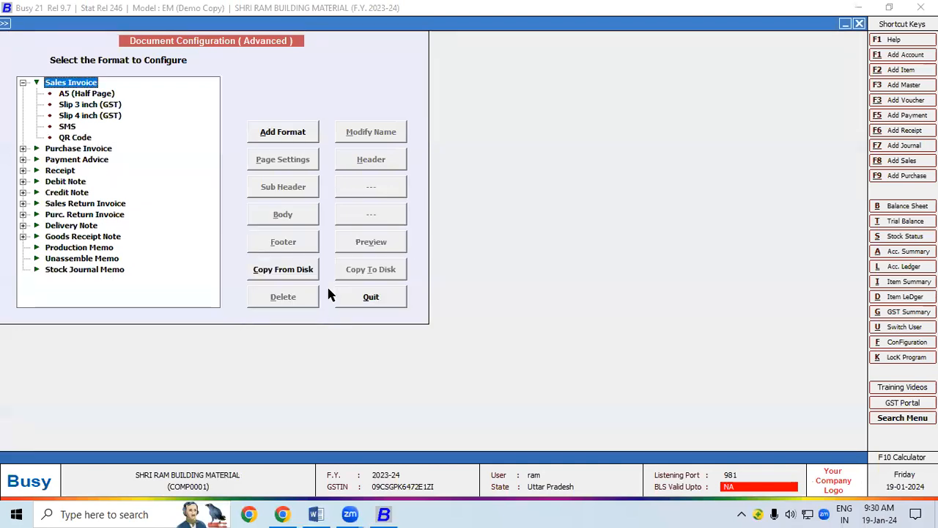
# Check the header instruction in the Word notes and open the header configuration of the new QR Code format in Busy.
pyautogui.click(83, 139)
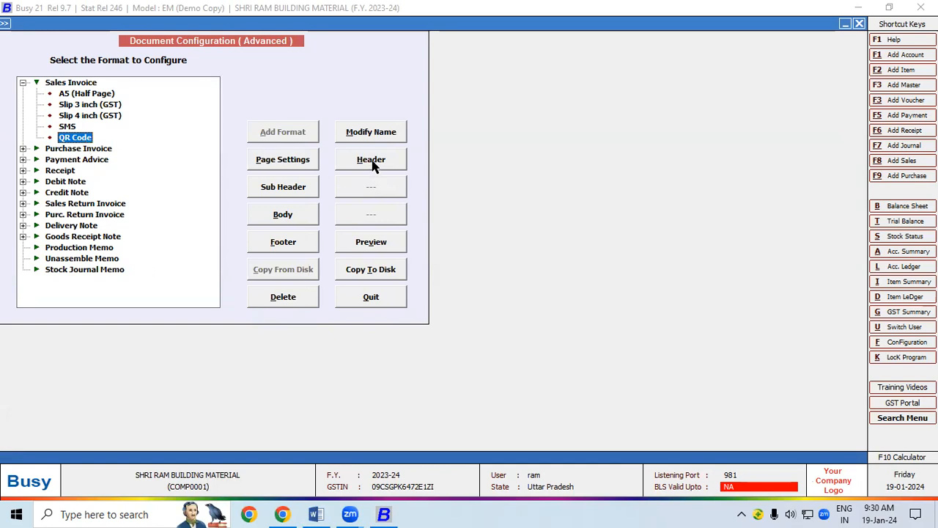
pyautogui.click(322, 514)
pyautogui.moveTo(314, 265); pyautogui.dragTo(423, 270)
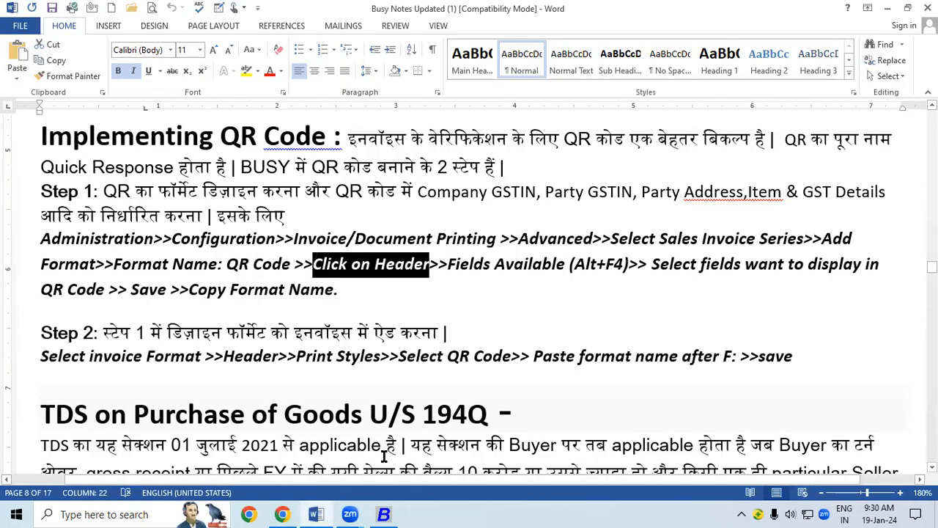
pyautogui.click(383, 513)
pyautogui.click(388, 161)
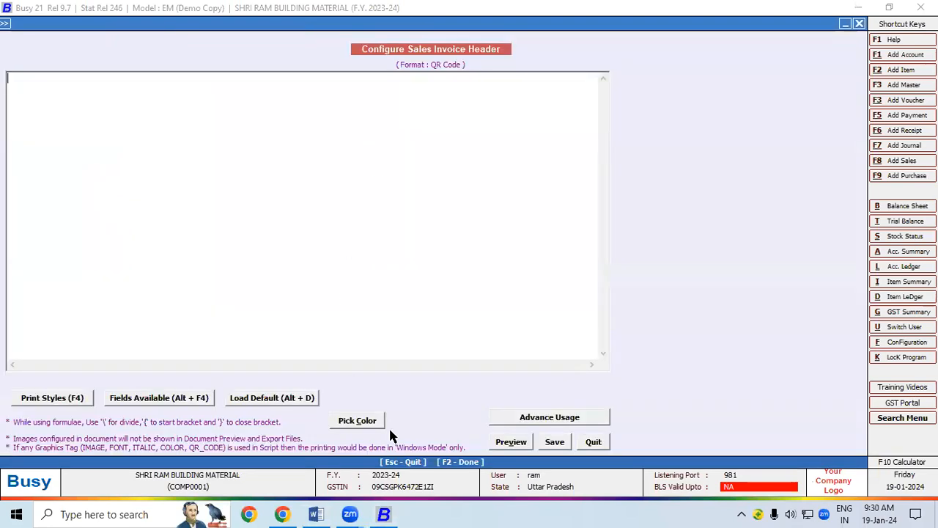
# Insert the COMPANY_NAME field from the COMPANY category of available fields into the empty header.
pyautogui.click(152, 399)
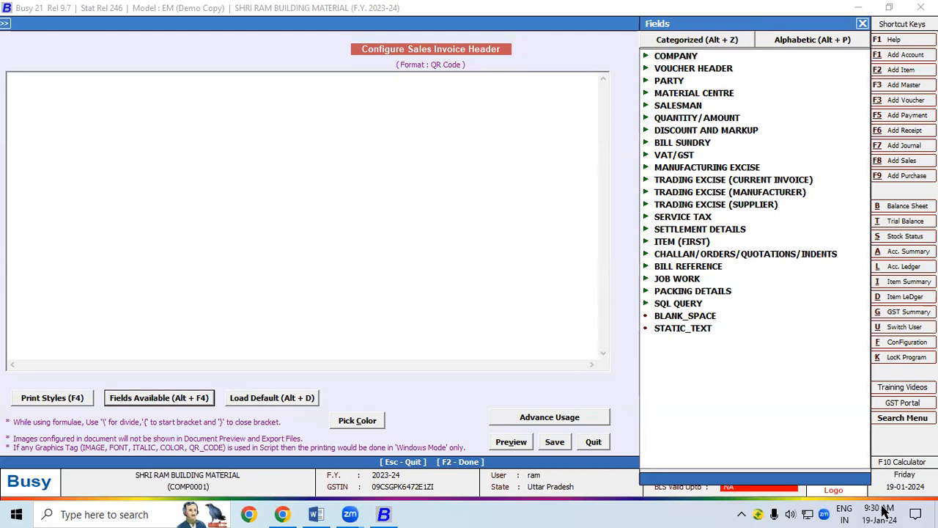
pyautogui.click(675, 58)
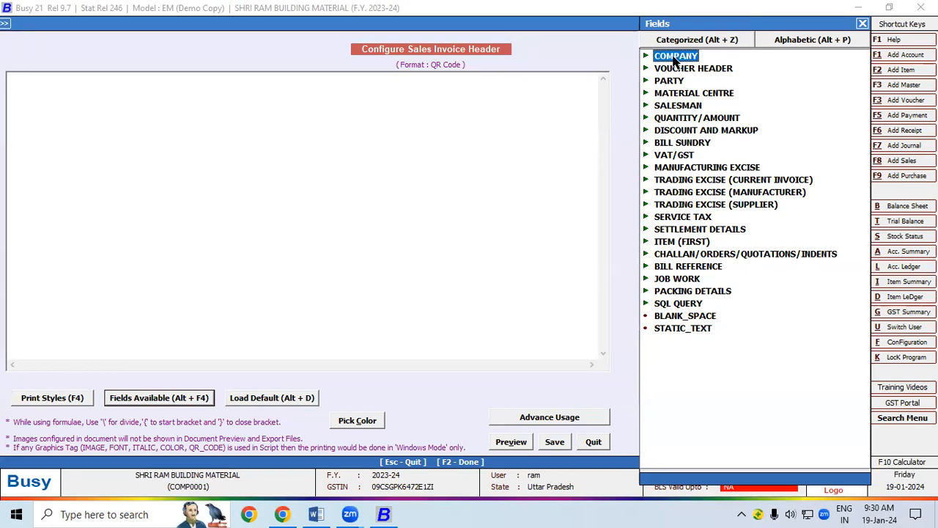
pyautogui.click(646, 57)
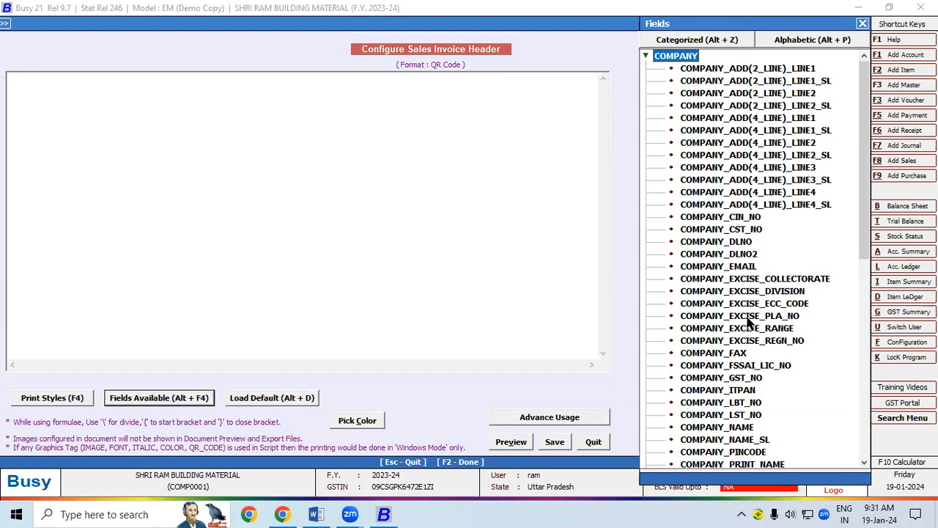
pyautogui.moveTo(865, 242); pyautogui.dragTo(867, 273)
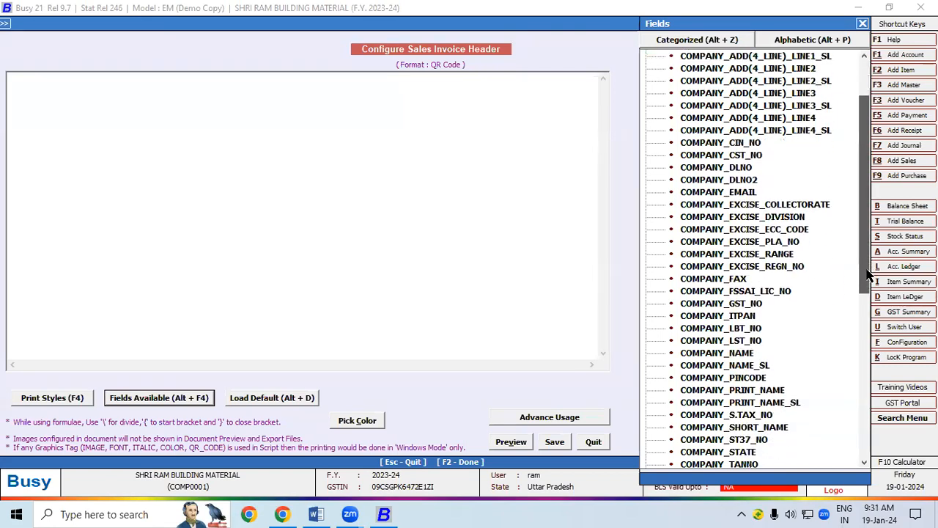
pyautogui.doubleClick(741, 354)
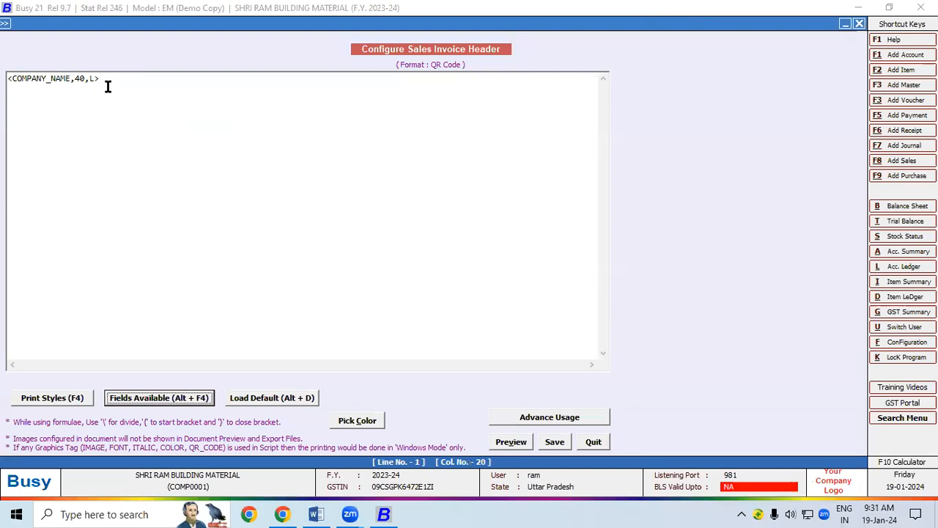
# Insert the COMPANY_GST_NO field into the header and place it on its own line below COMPANY_NAME.
pyautogui.click(175, 395)
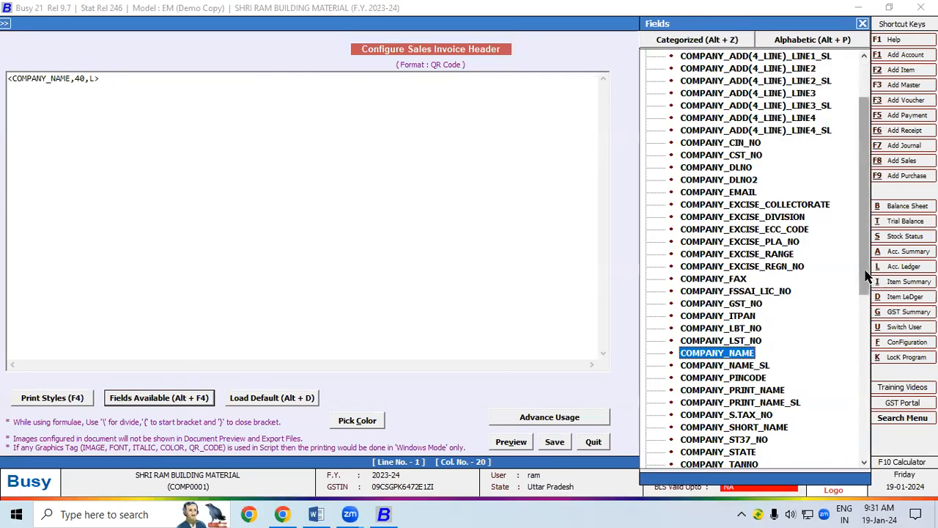
pyautogui.moveTo(865, 273)
pyautogui.mouseDown()
pyautogui.moveTo(865, 243)
pyautogui.moveTo(862, 273)
pyautogui.mouseUp()
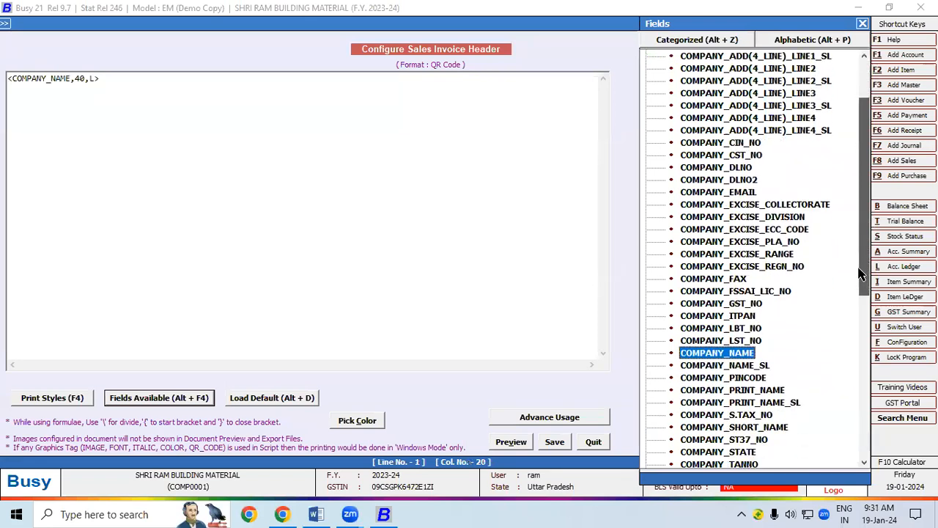
pyautogui.doubleClick(740, 304)
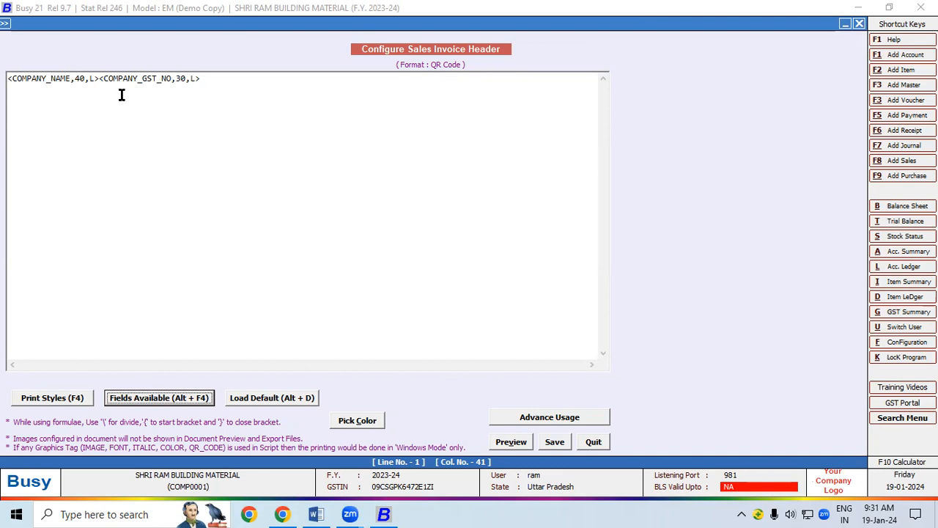
pyautogui.click(101, 79)
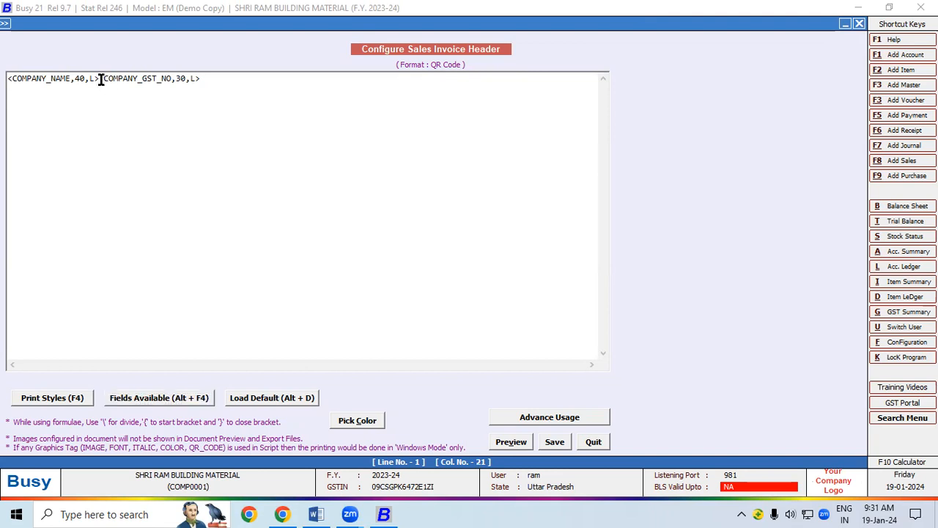
pyautogui.press('Return')
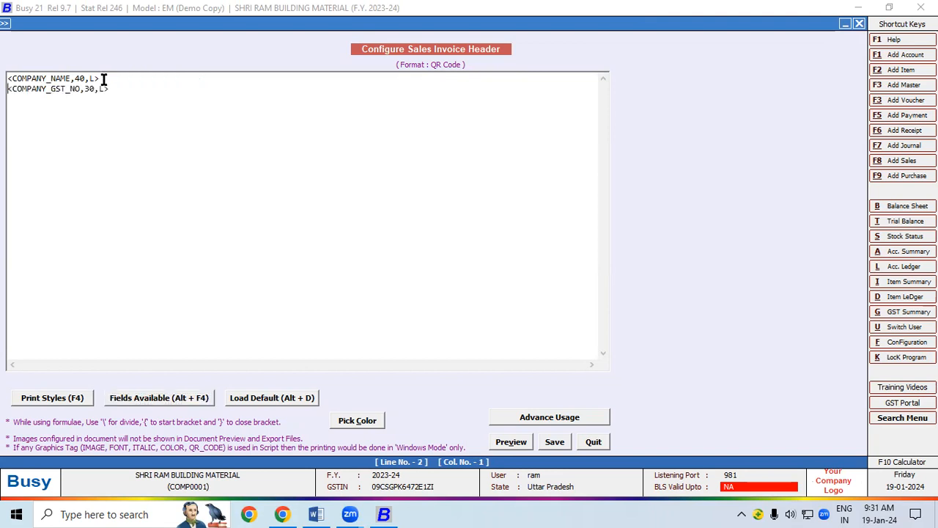
# Add the BILLED_PARTY_NAME field from the PARTY category on a new line below COMPANY_GST_NO.
pyautogui.click(120, 92)
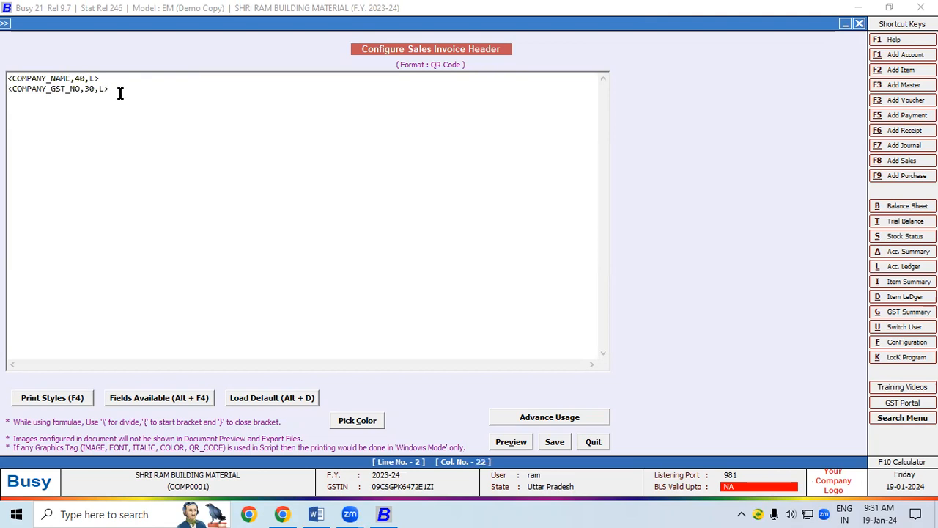
pyautogui.press('Return')
pyautogui.click(171, 403)
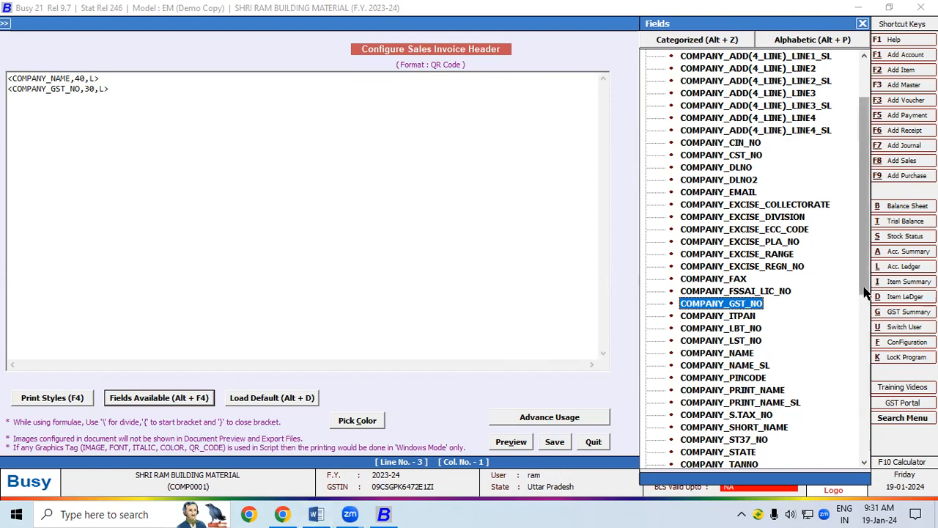
pyautogui.moveTo(866, 268); pyautogui.dragTo(866, 399)
pyautogui.doubleClick(673, 280)
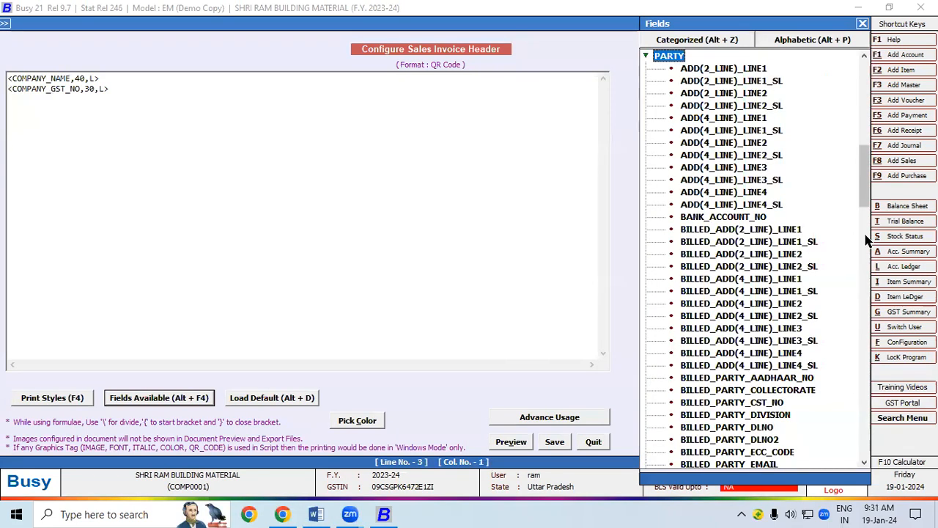
pyautogui.moveTo(865, 197); pyautogui.dragTo(866, 236)
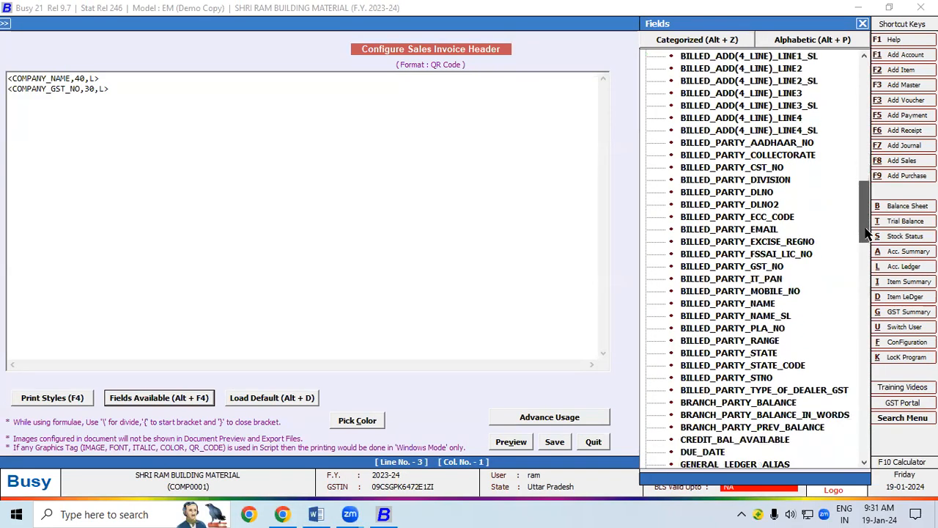
pyautogui.doubleClick(740, 303)
# Add the BILLED_PARTY_GST_NO field on a new line below BILLED_PARTY_NAME, leaving the cursor at the end of that line.
pyautogui.click(232, 117)
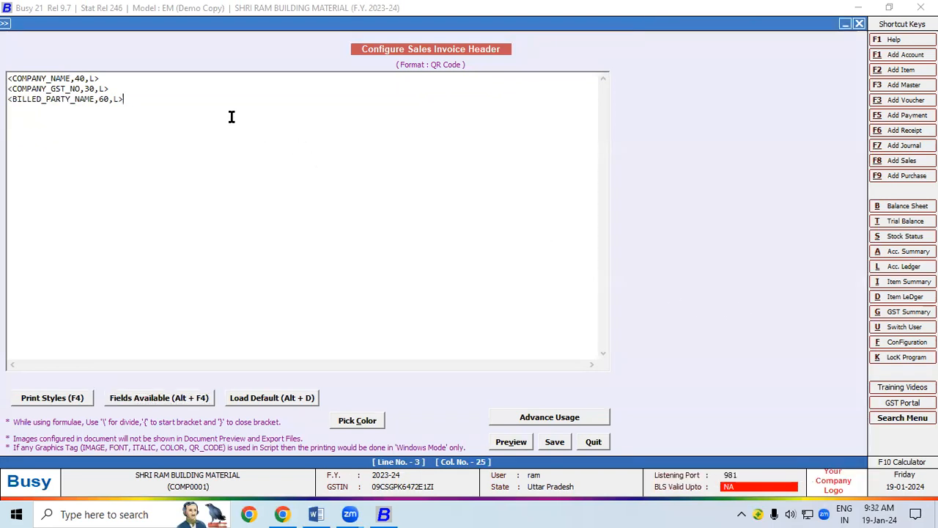
pyautogui.press('Return')
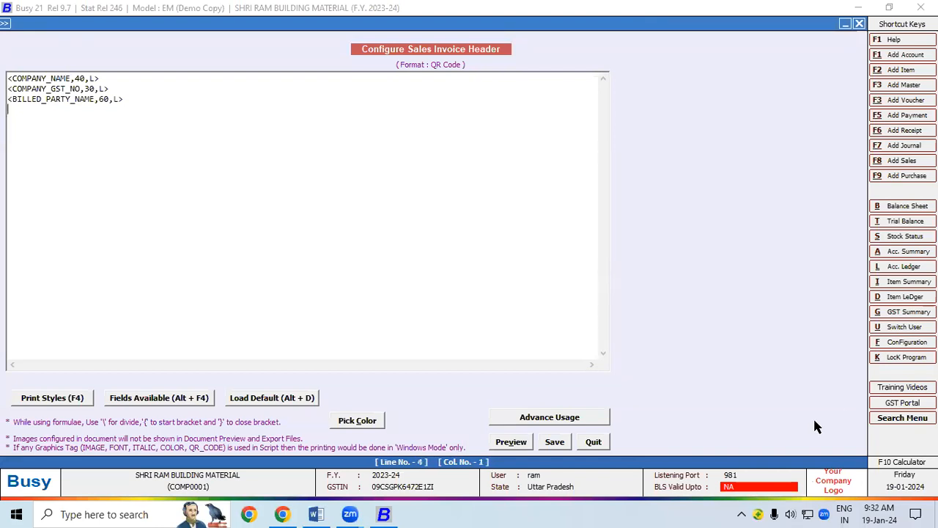
pyautogui.click(168, 404)
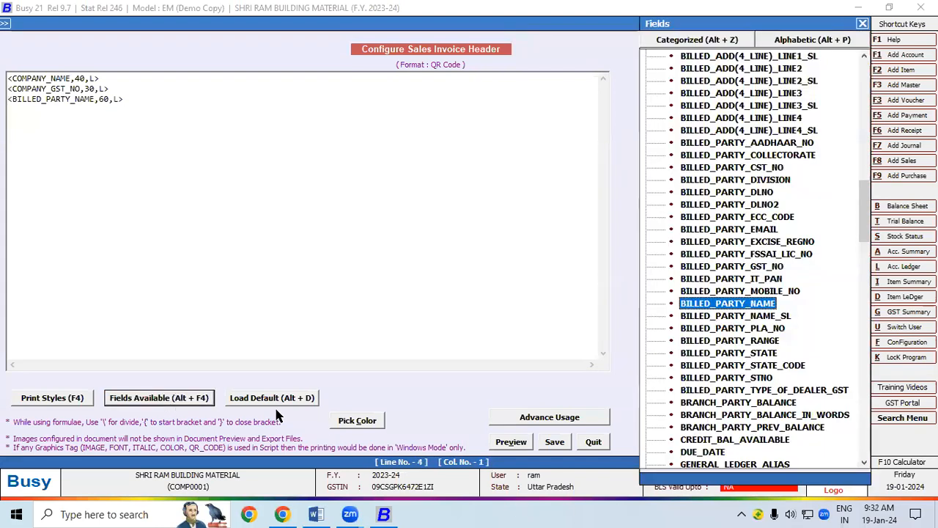
pyautogui.doubleClick(737, 268)
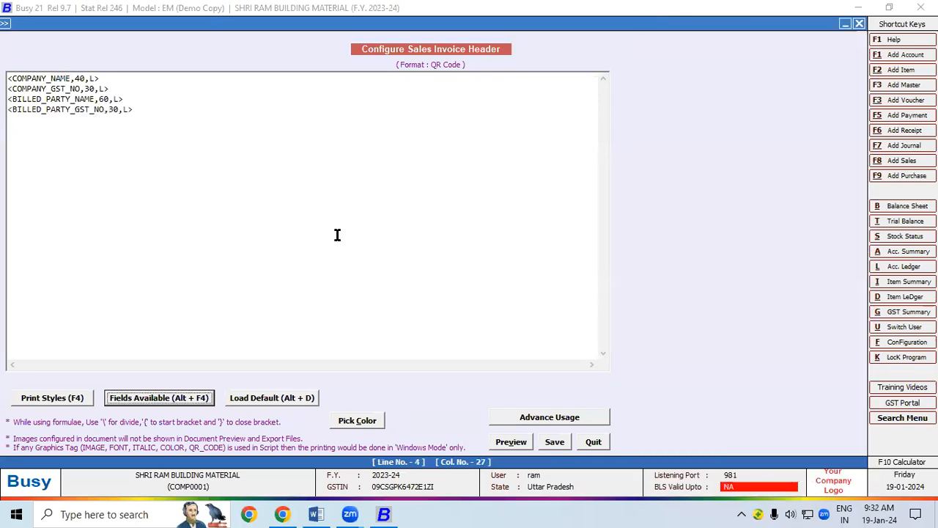
pyautogui.click(103, 79)
pyautogui.click(117, 91)
pyautogui.click(126, 99)
pyautogui.click(138, 109)
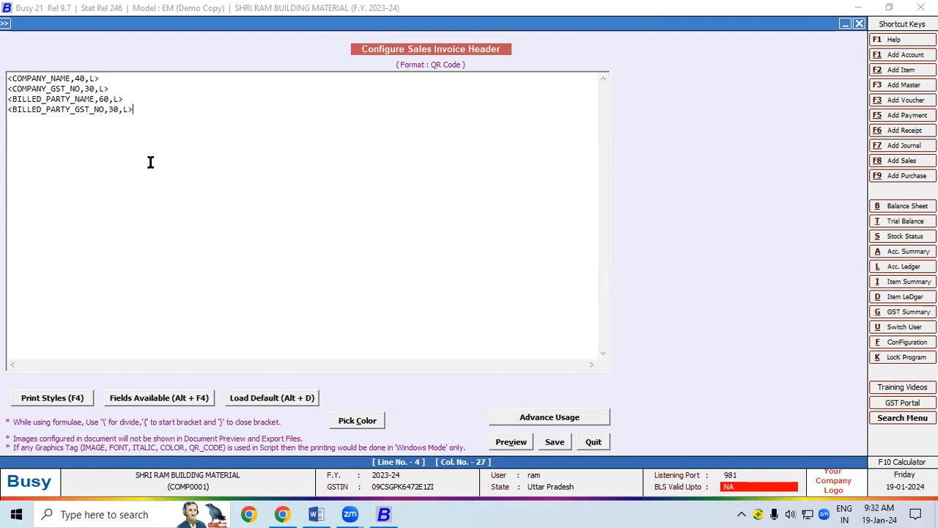
# Browse the available header fields, switch them to alphabetical order and search for "INVO".
pyautogui.click(183, 404)
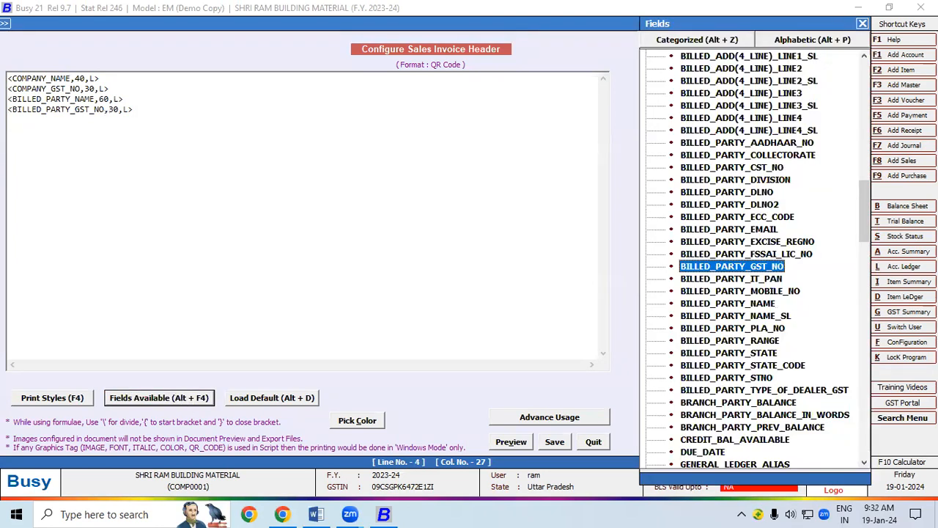
pyautogui.moveTo(865, 220); pyautogui.dragTo(861, 438)
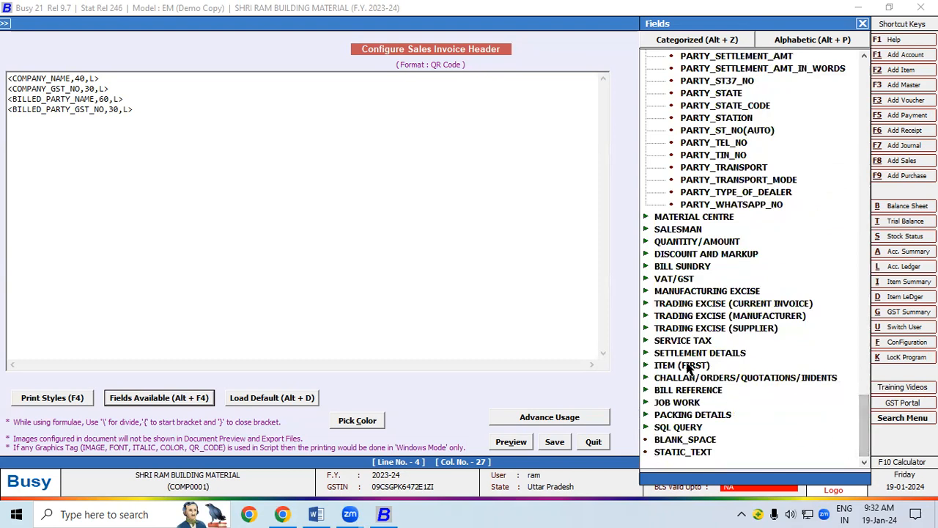
pyautogui.click(812, 42)
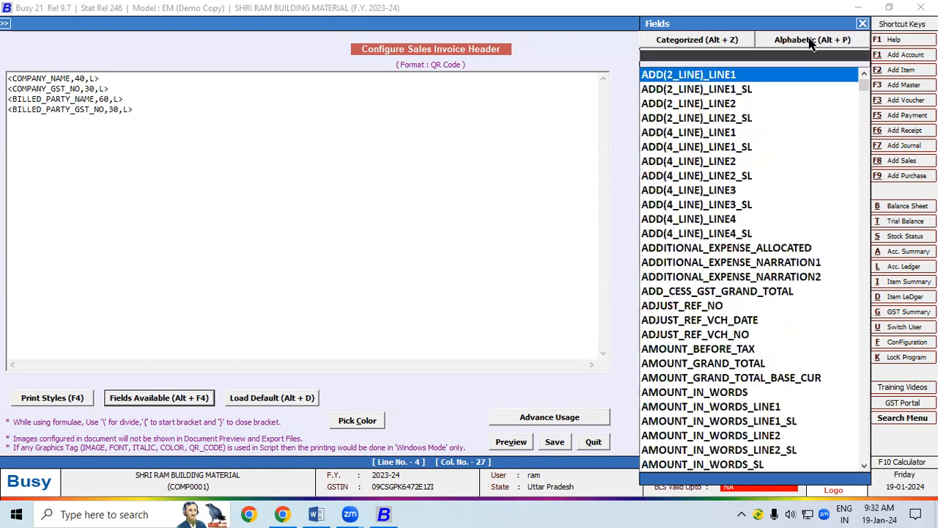
pyautogui.click(689, 53)
pyautogui.write('INVO')
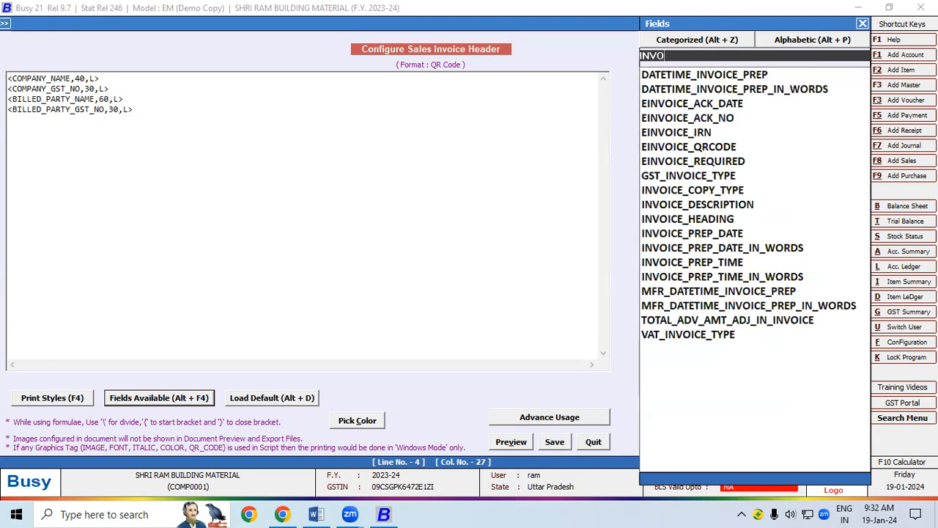
# Search the fields for "BILL" instead and insert VCH/BILL_NO directly after BILLED_PARTY_GST_NO in the header.
pyautogui.press('BackSpace')
pyautogui.press('BackSpace')
pyautogui.press('BackSpace')
pyautogui.press('BackSpace')
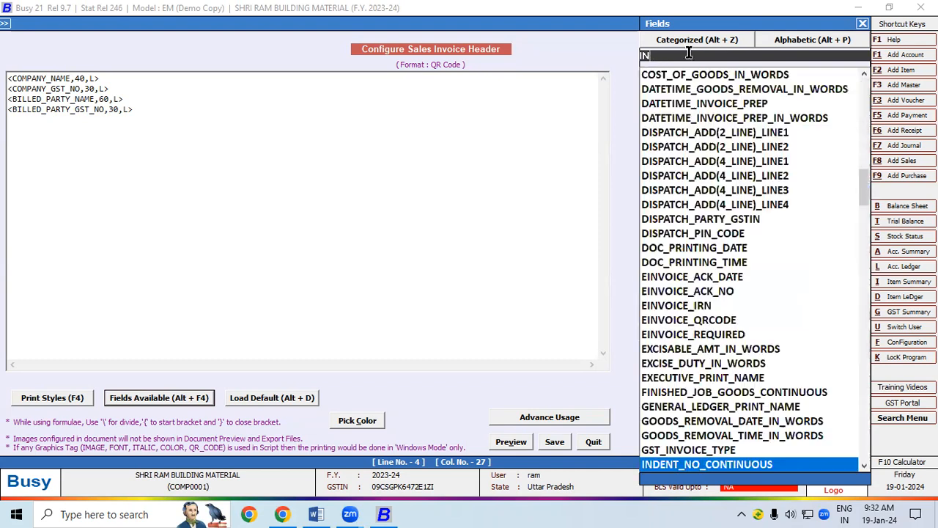
pyautogui.write('BILL')
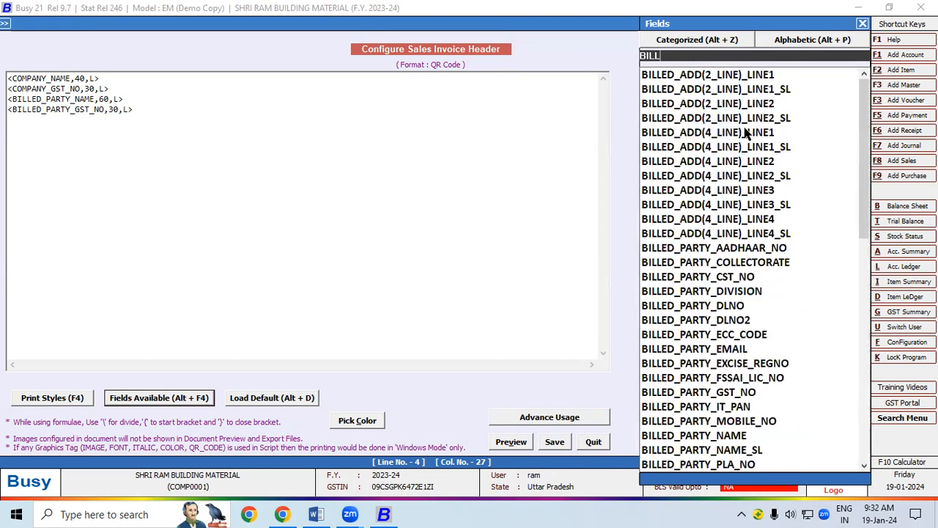
pyautogui.moveTo(870, 185); pyautogui.dragTo(869, 235)
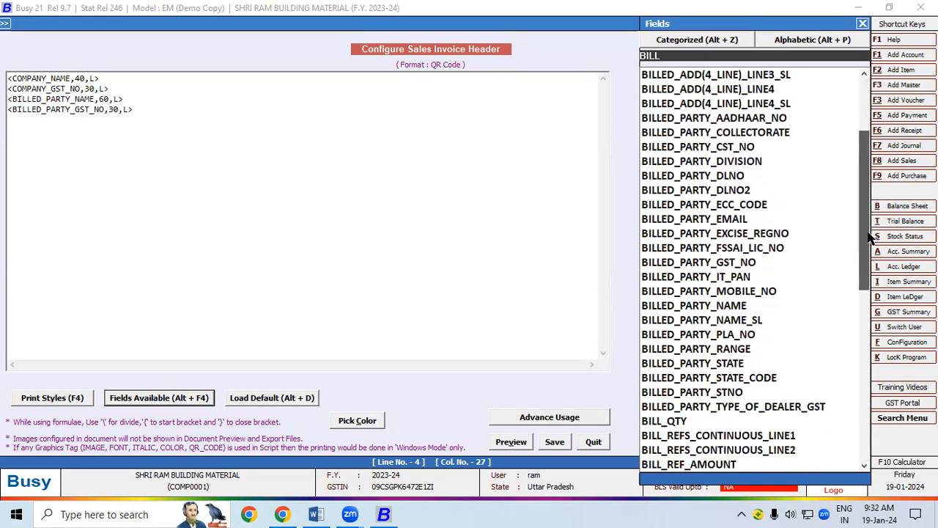
pyautogui.moveTo(869, 236); pyautogui.dragTo(859, 396)
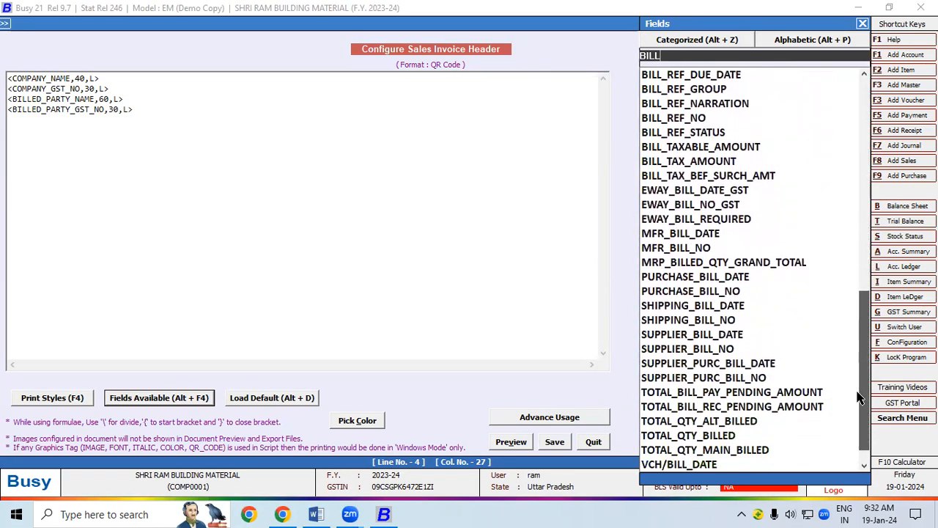
pyautogui.moveTo(859, 396); pyautogui.dragTo(862, 423)
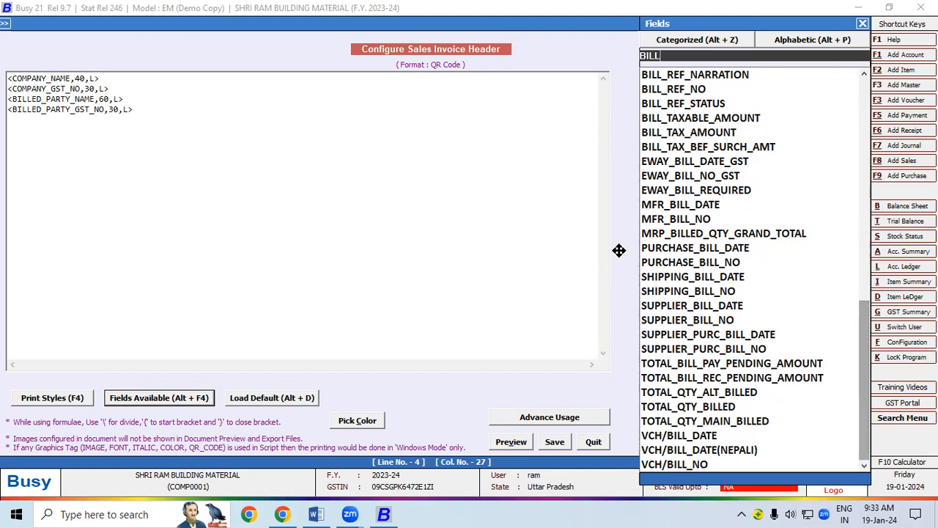
pyautogui.click(675, 464)
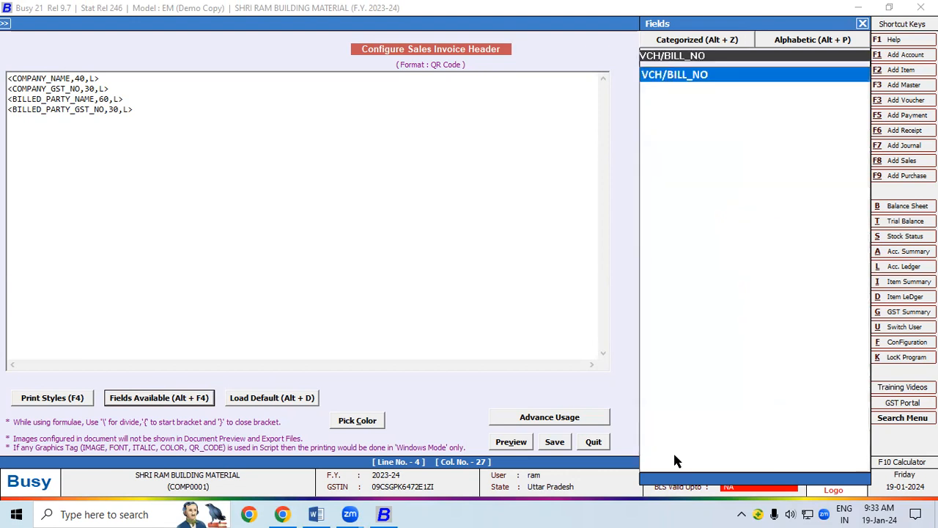
pyautogui.doubleClick(697, 74)
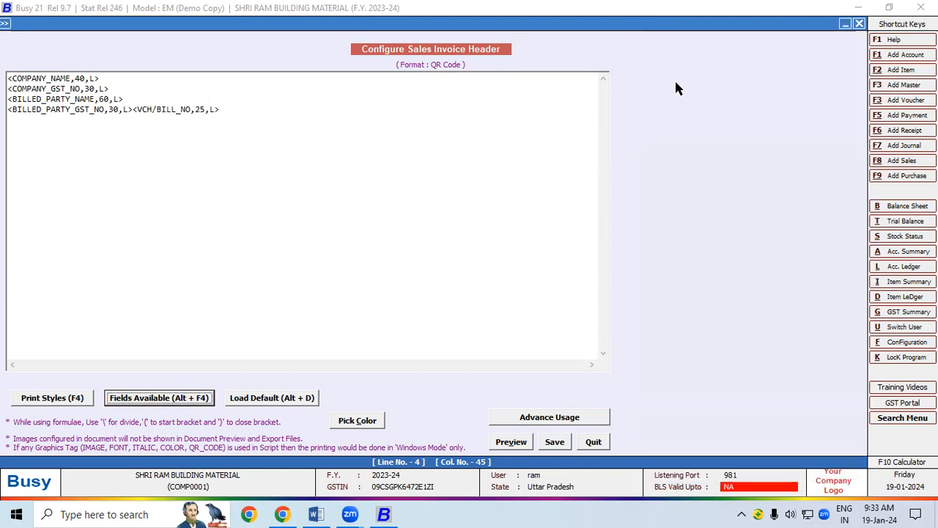
# Move VCH/BILL_NO to its own line below BILLED_PARTY_GST_NO and insert VCH/BILL_DATE on a separate line above it.
pyautogui.click(129, 108)
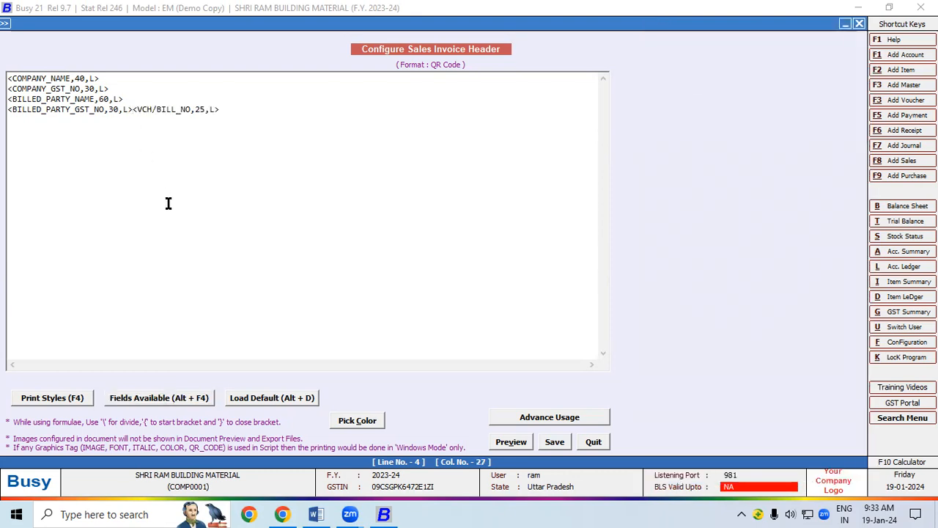
pyautogui.press('Return')
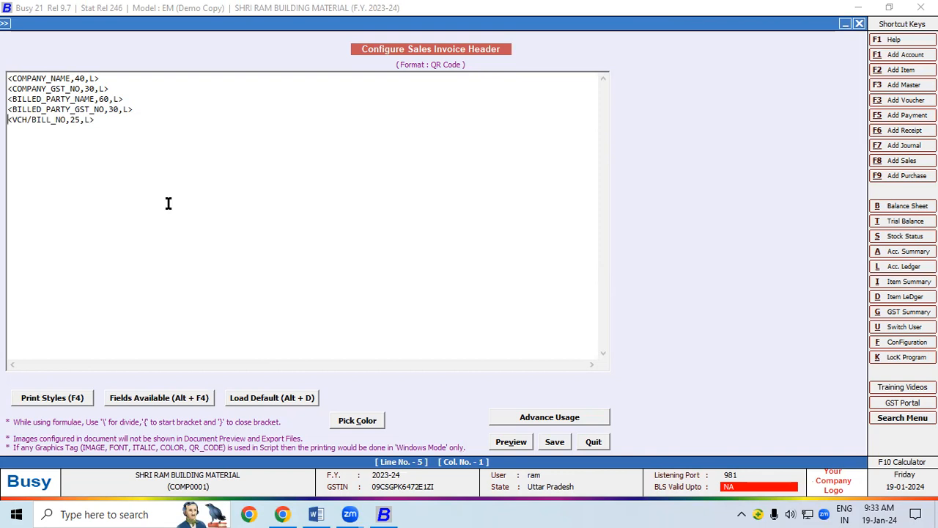
pyautogui.click(205, 400)
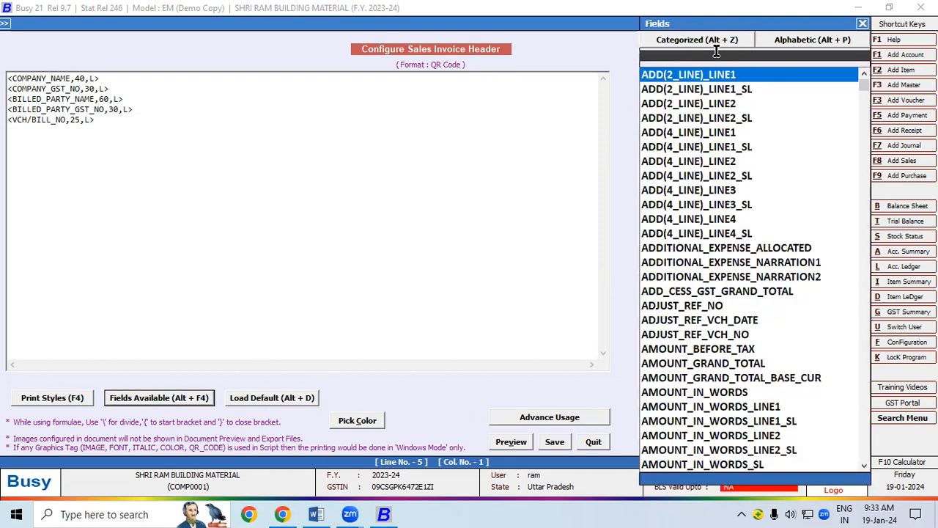
pyautogui.write('DATE')
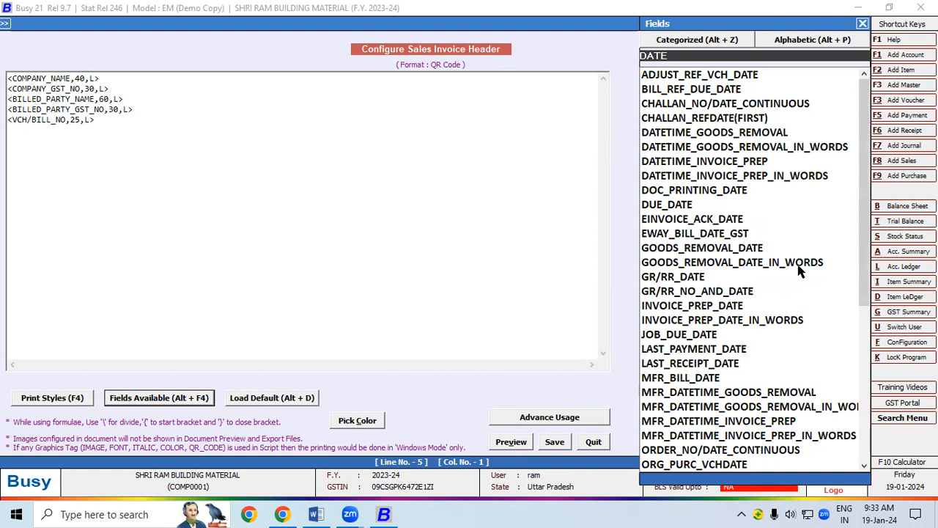
pyautogui.moveTo(871, 192); pyautogui.dragTo(862, 345)
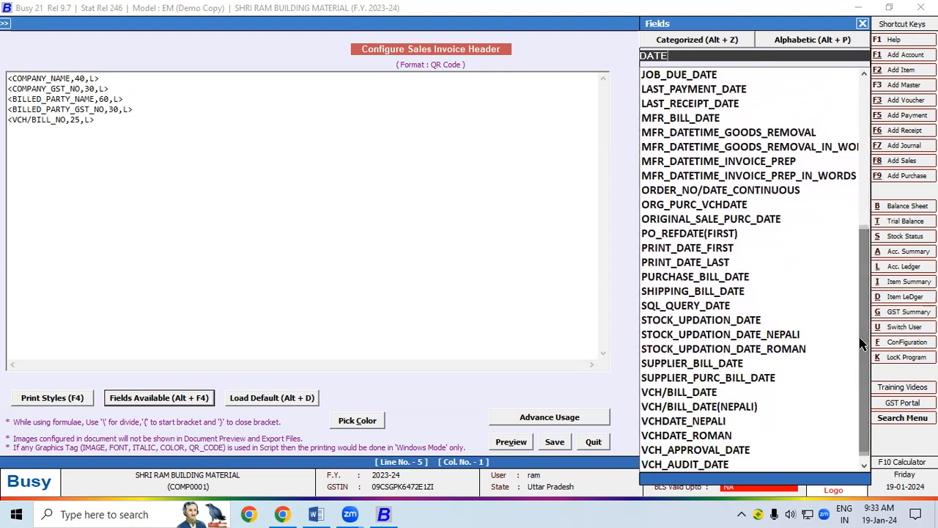
pyautogui.click(687, 394)
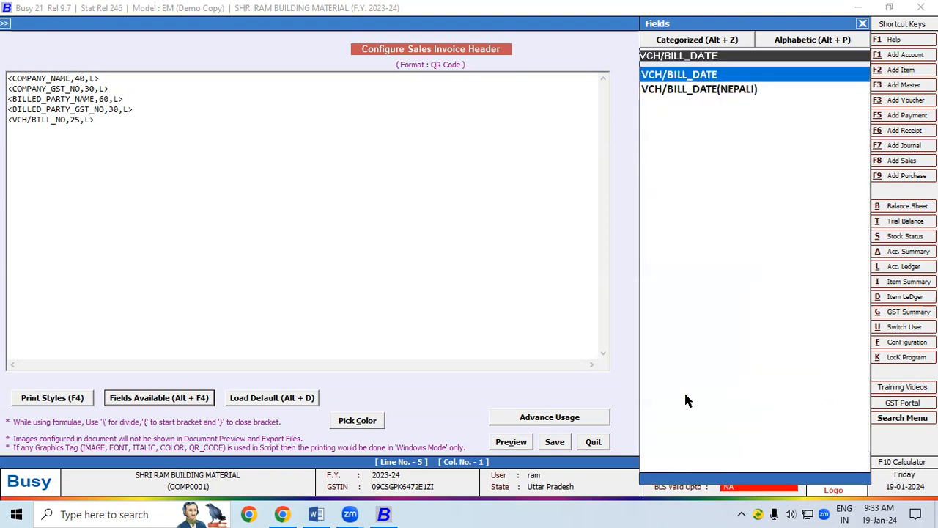
pyautogui.doubleClick(725, 79)
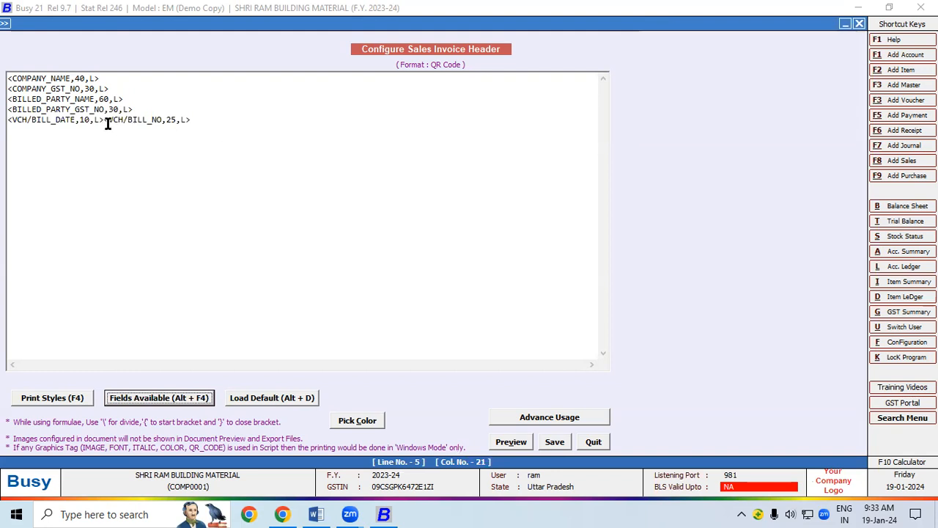
pyautogui.press('Return')
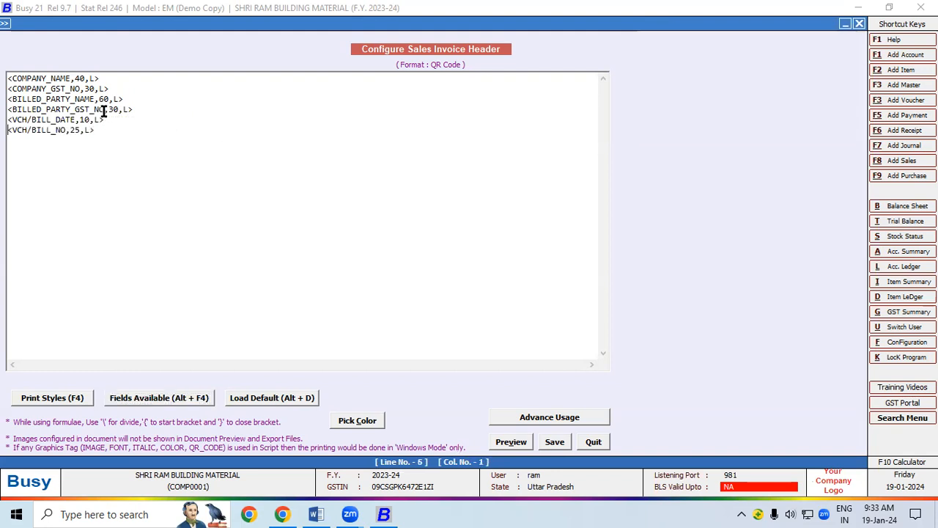
# Search the fields for "ITEM" and insert ITEM_NAME(FIRST) on a new line below VCH/BILL_NO.
pyautogui.click(97, 129)
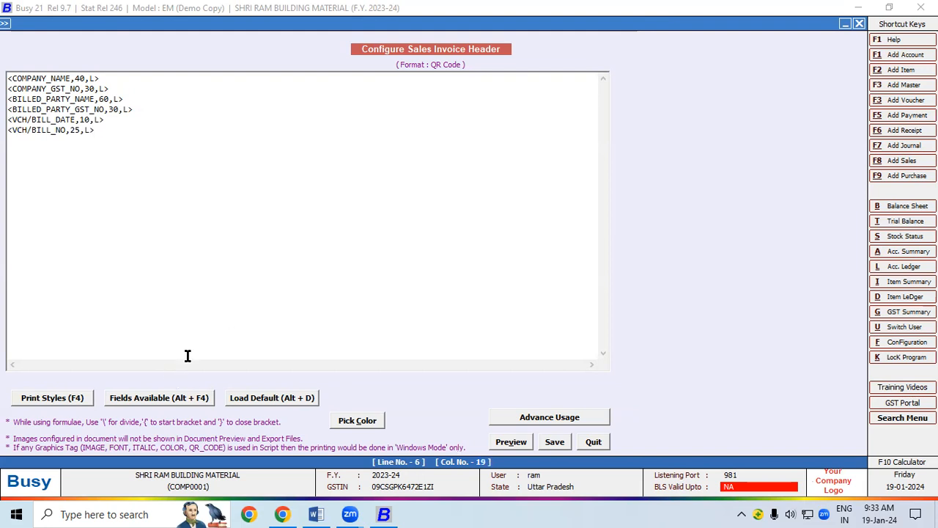
pyautogui.click(206, 406)
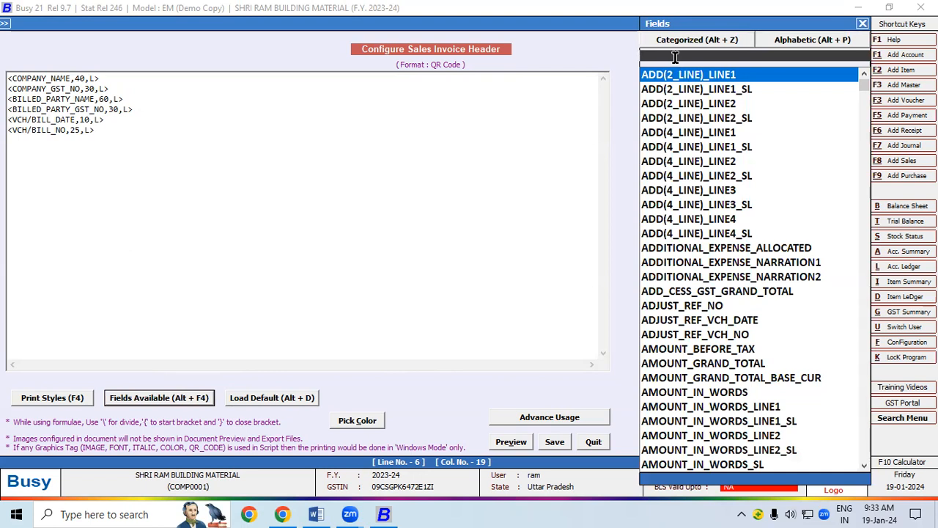
pyautogui.write('IT')
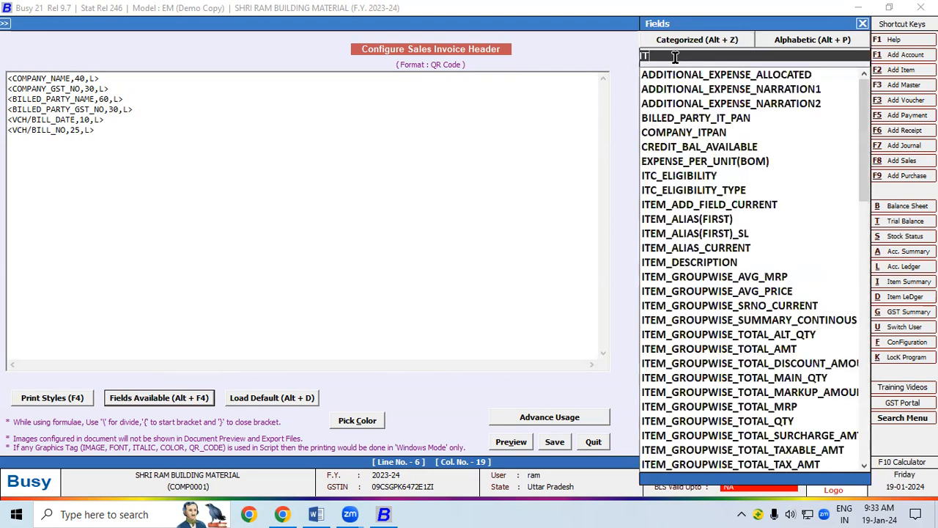
pyautogui.write('EM')
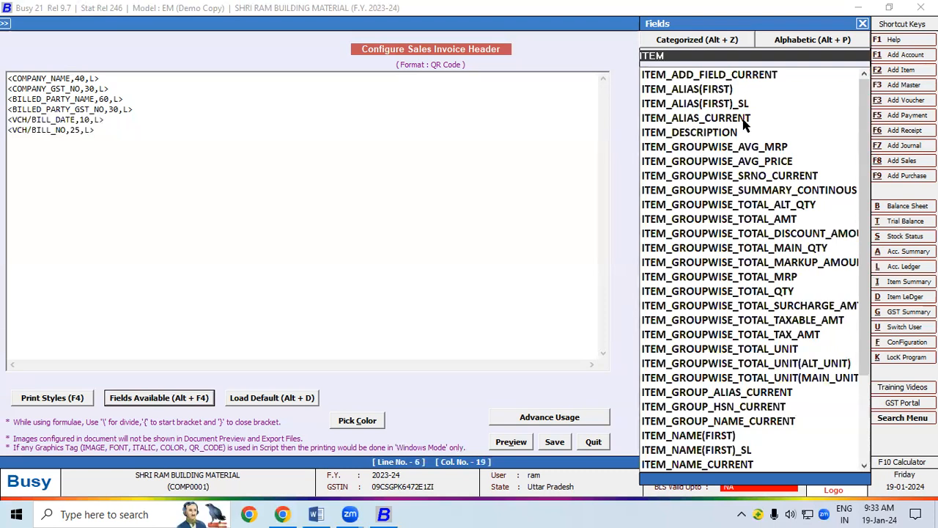
pyautogui.moveTo(869, 126); pyautogui.dragTo(865, 218)
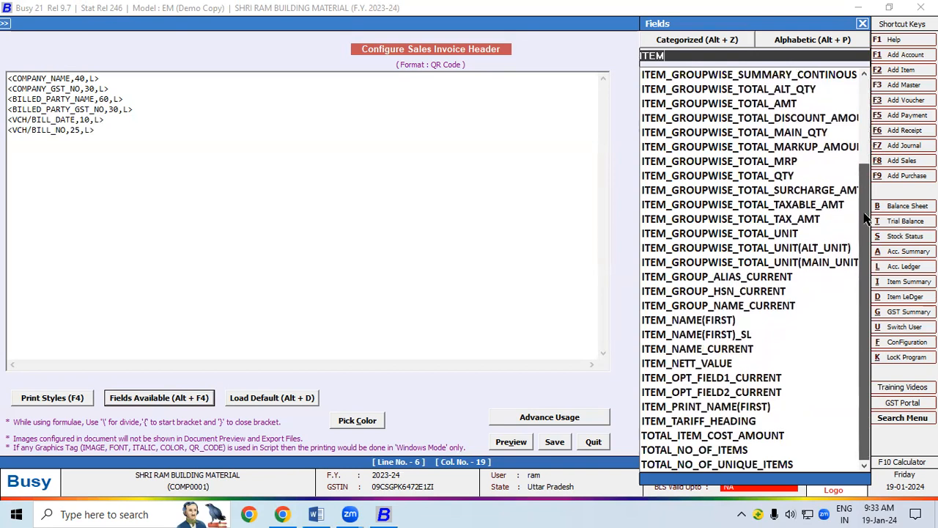
pyautogui.click(685, 320)
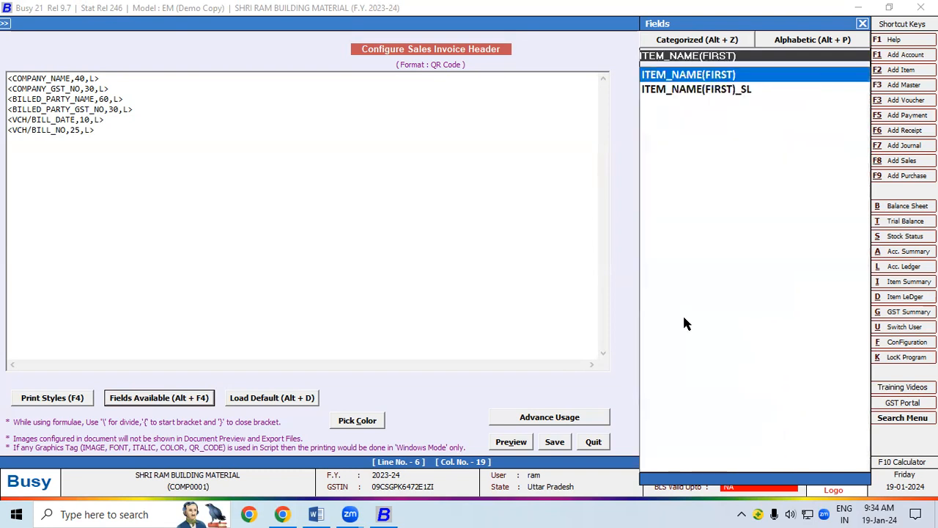
pyautogui.doubleClick(722, 76)
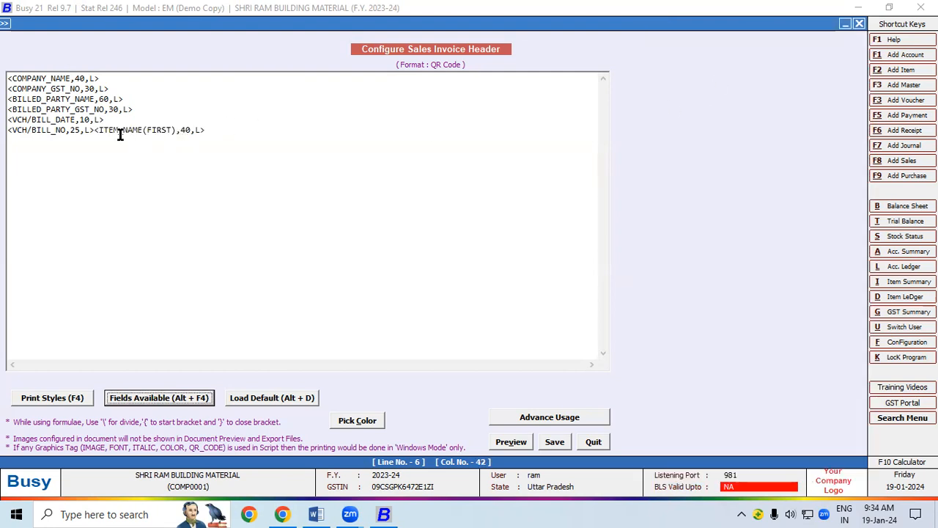
pyautogui.click(95, 132)
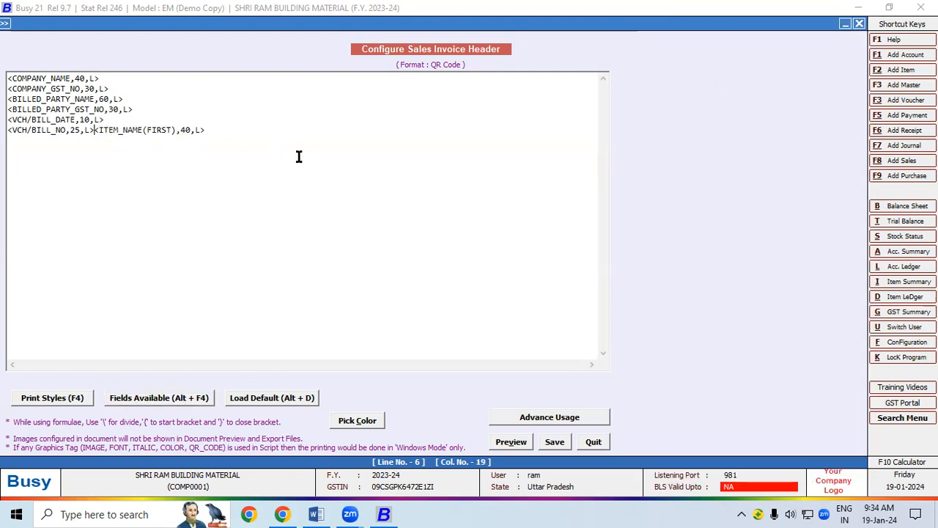
pyautogui.press('Return')
# Start a new line below ITEM_NAME(FIRST) and show the available fields by category with PARTY and COMPANY collapsed.
pyautogui.click(174, 146)
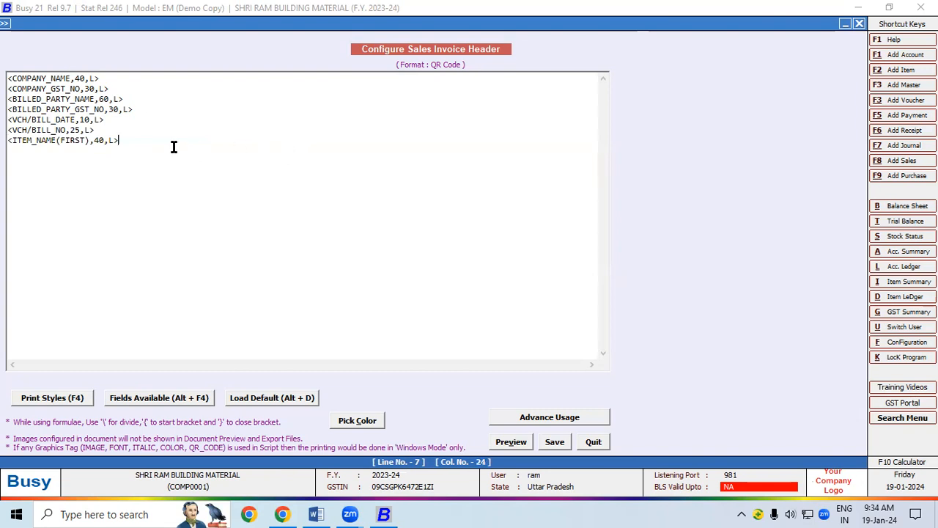
pyautogui.press('Return')
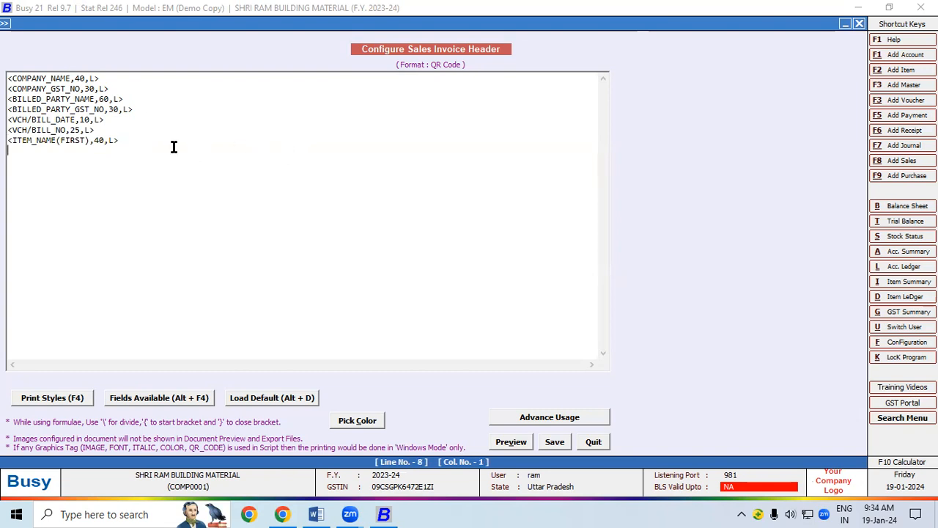
pyautogui.click(178, 395)
pyautogui.click(718, 33)
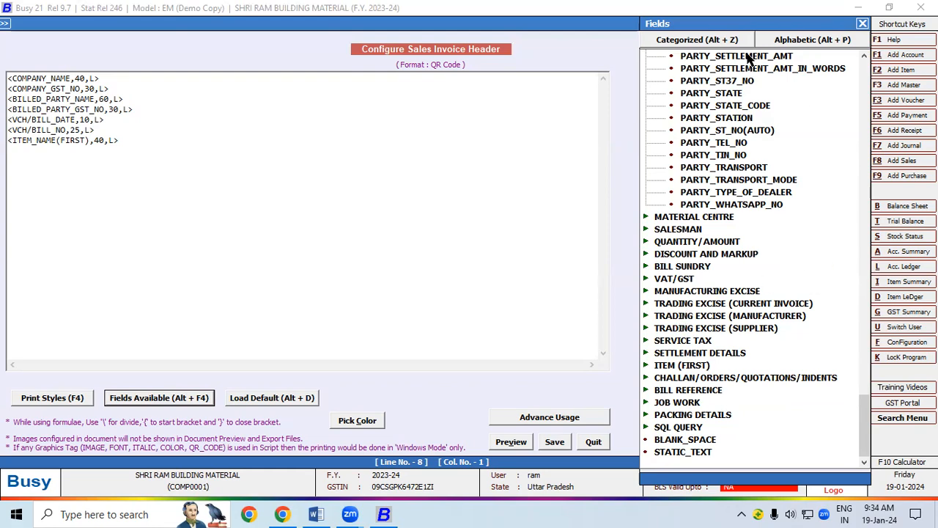
pyautogui.moveTo(859, 429); pyautogui.dragTo(851, 140)
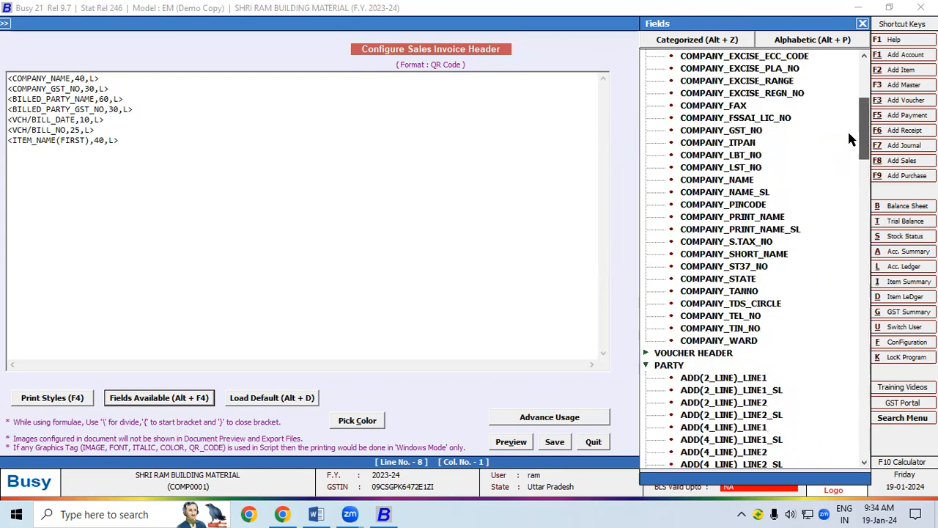
pyautogui.doubleClick(663, 365)
pyautogui.moveTo(867, 332); pyautogui.dragTo(804, 128)
pyautogui.doubleClick(681, 58)
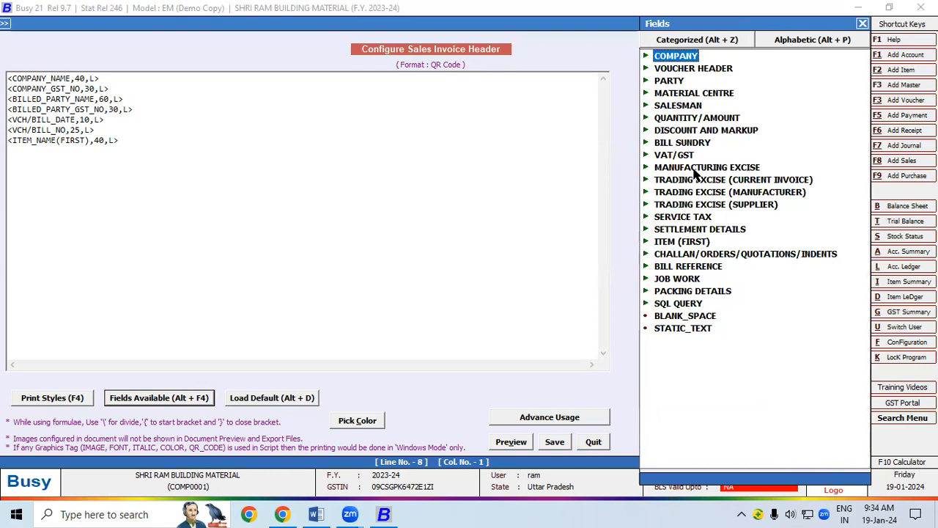
# Look through the BILL SUNDRY fields and insert ITEM_GROUP_HSN_CURRENT from the ITEM (FIRST) category on the new line.
pyautogui.doubleClick(686, 144)
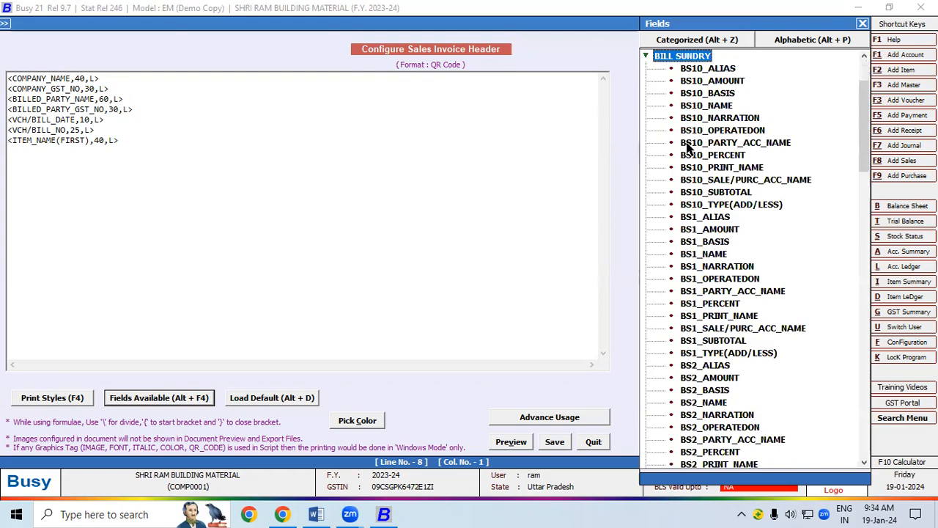
pyautogui.moveTo(865, 151); pyautogui.dragTo(859, 444)
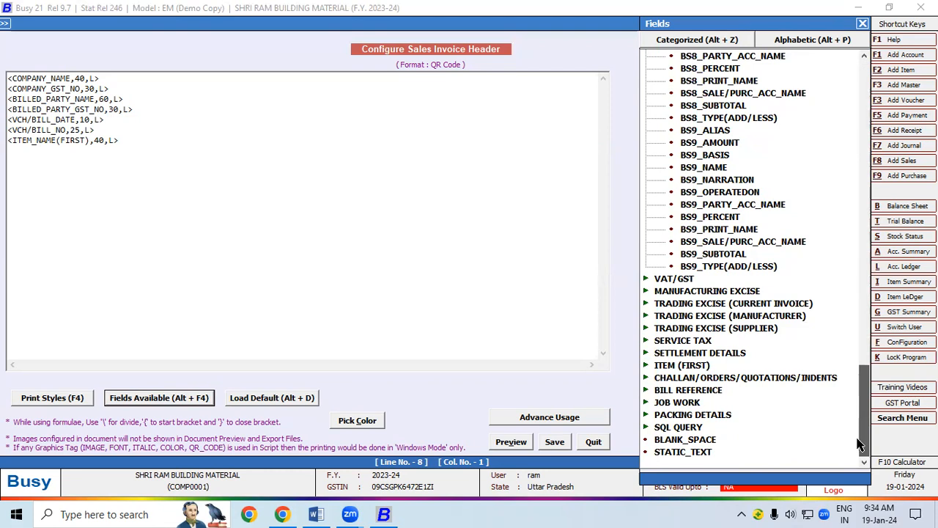
pyautogui.doubleClick(692, 369)
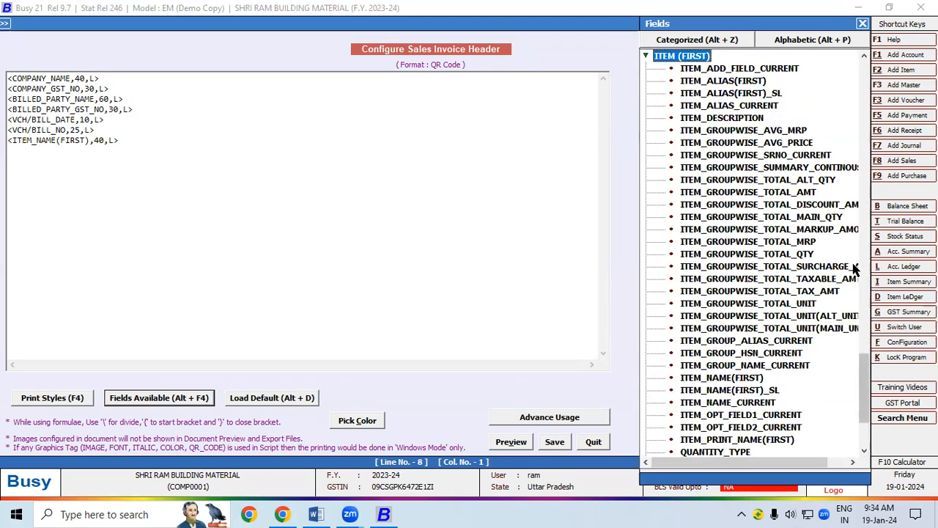
pyautogui.moveTo(865, 388)
pyautogui.mouseDown()
pyautogui.moveTo(865, 405)
pyautogui.moveTo(873, 388)
pyautogui.mouseUp()
pyautogui.doubleClick(728, 353)
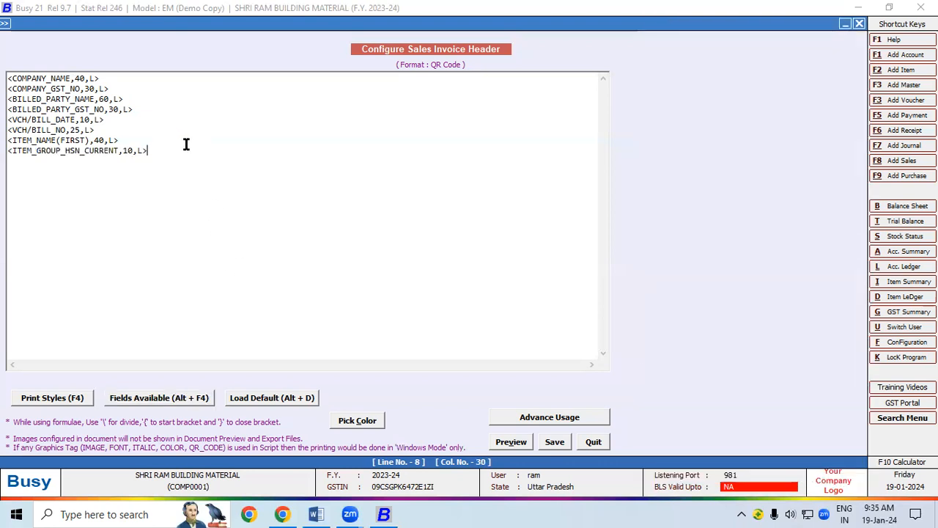
# Search the alphabetical field list for "TOTAL" and look through the matching fields for a suitable invoice total.
pyautogui.click(191, 403)
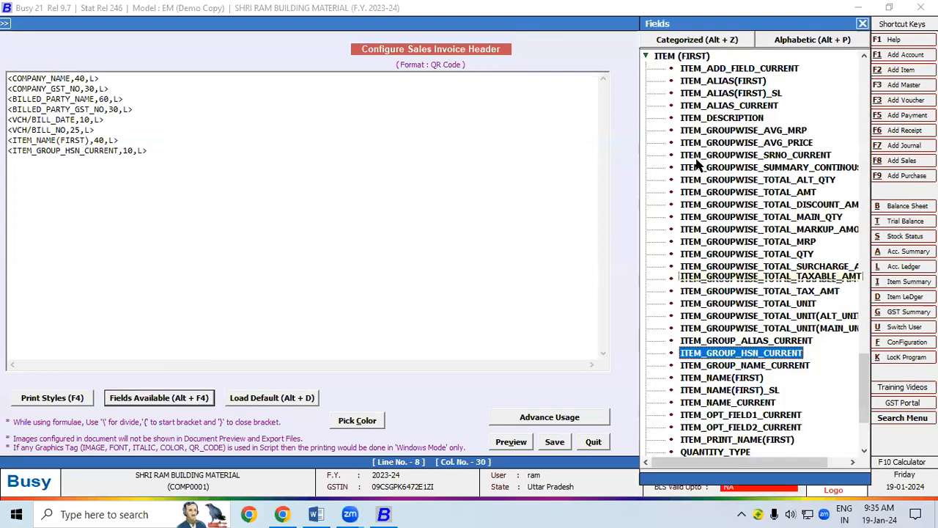
pyautogui.click(792, 46)
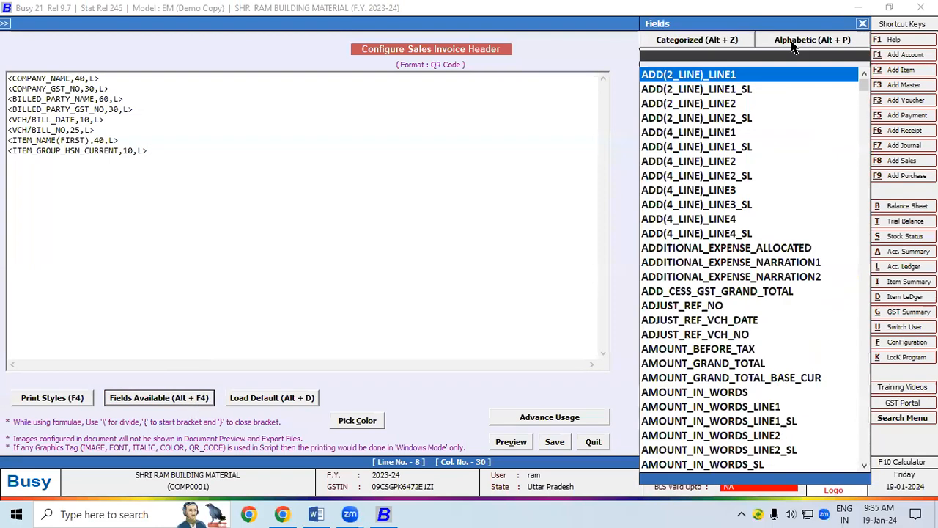
pyautogui.click(692, 58)
pyautogui.write('TOTAL')
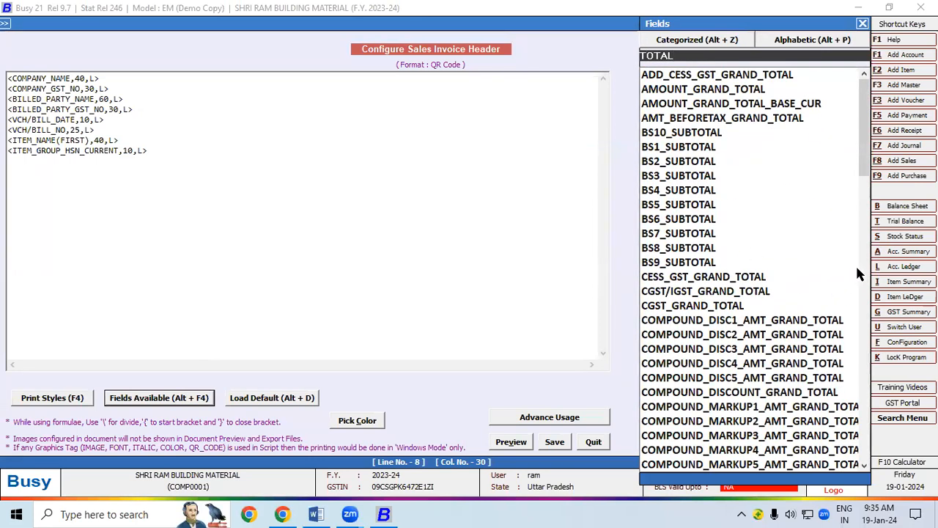
pyautogui.moveTo(870, 158); pyautogui.dragTo(860, 339)
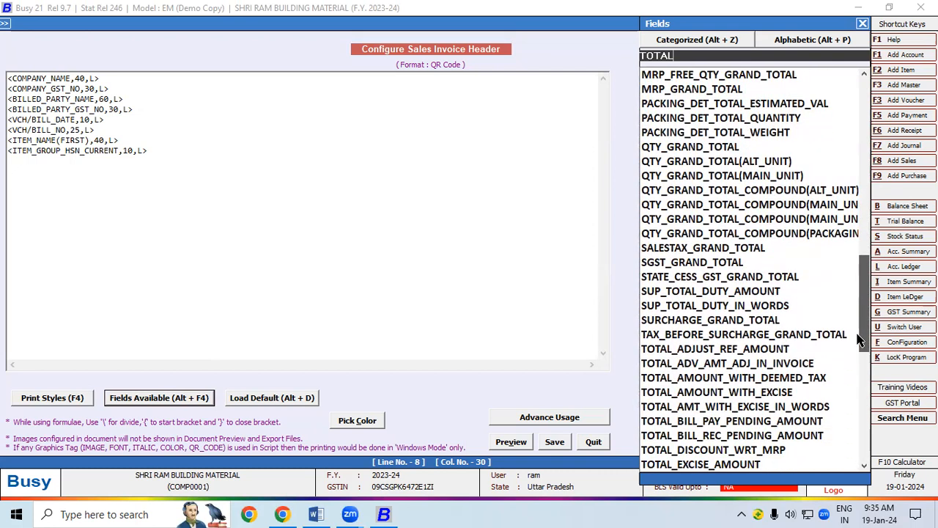
pyautogui.moveTo(860, 339); pyautogui.dragTo(869, 451)
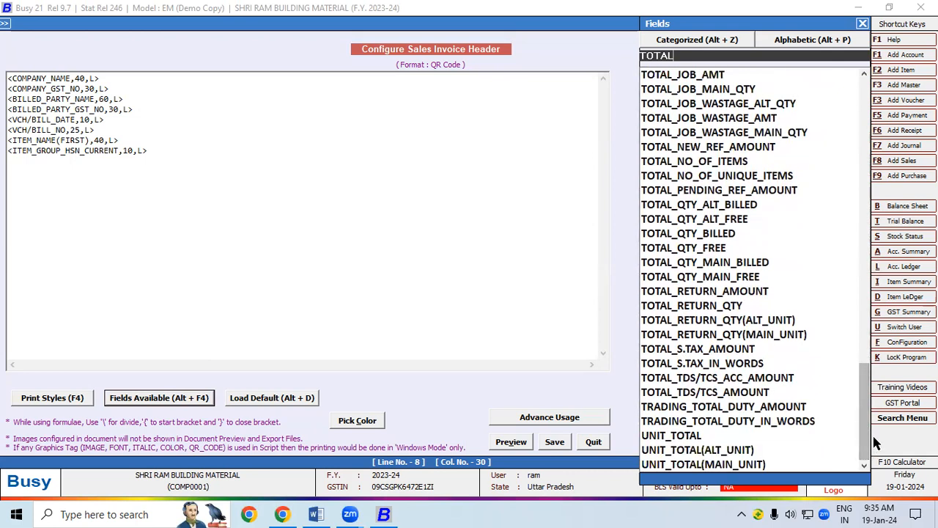
pyautogui.moveTo(869, 412); pyautogui.dragTo(878, 118)
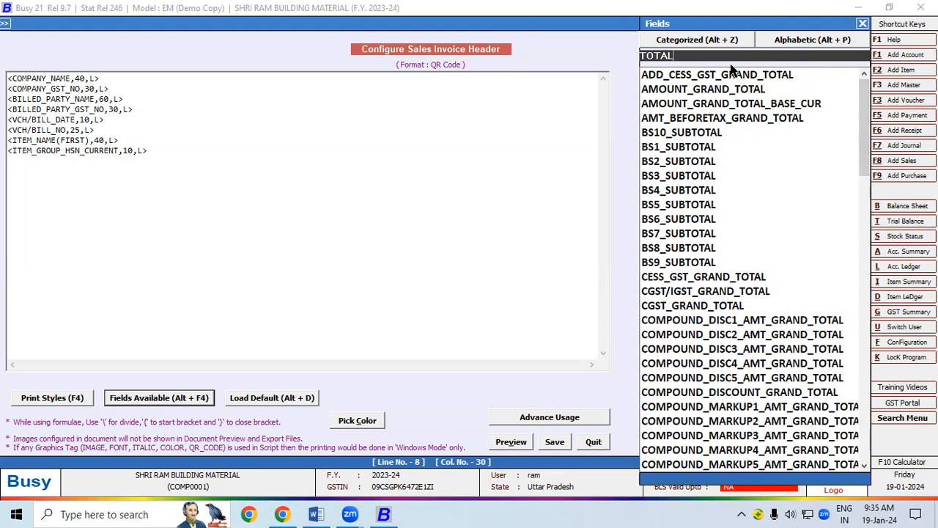
# Return to the categorized field list and collapse the ITEM (FIRST) and BILL SUNDRY categories.
pyautogui.click(708, 41)
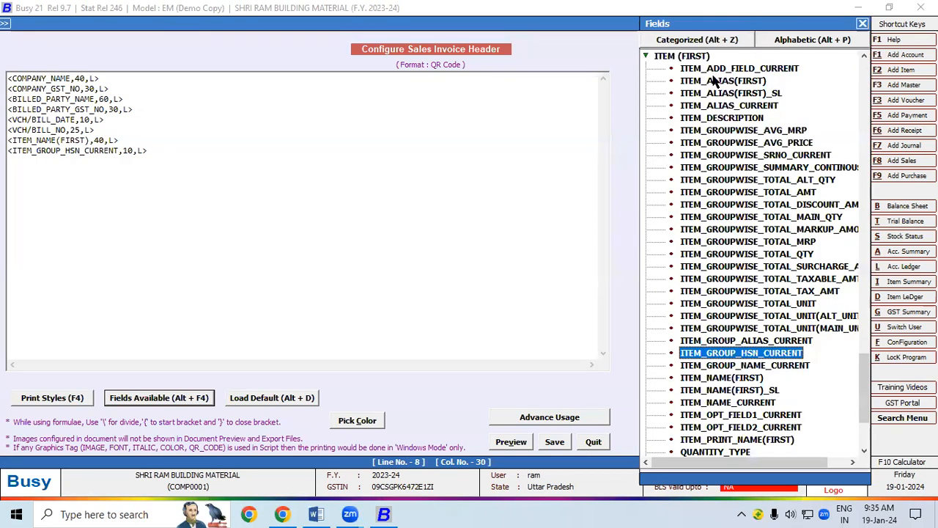
pyautogui.click(648, 59)
pyautogui.click(648, 58)
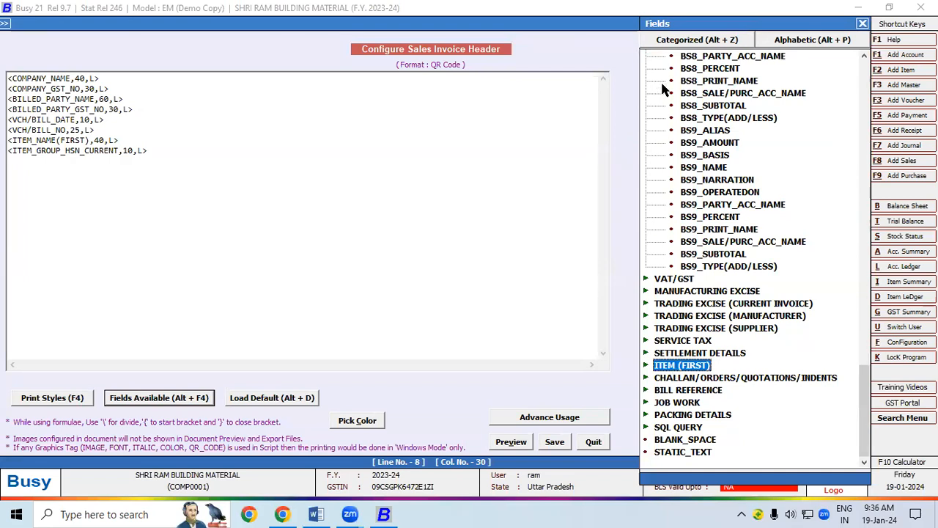
pyautogui.moveTo(866, 389); pyautogui.dragTo(870, 73)
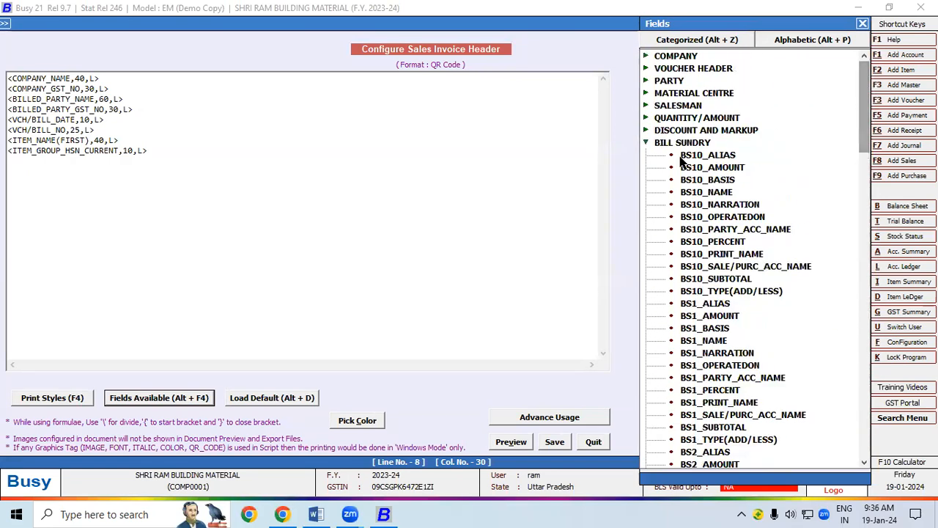
pyautogui.click(647, 143)
pyautogui.click(647, 143)
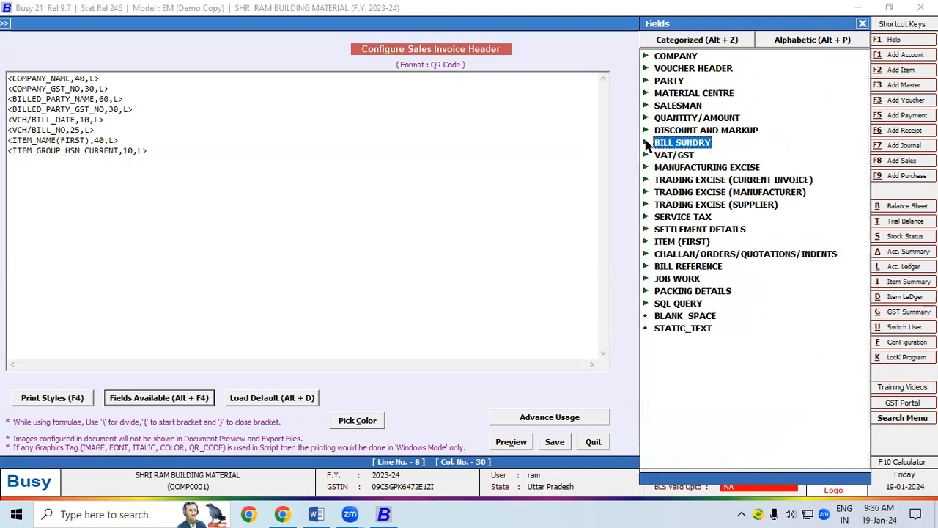
# Insert AMOUNT_GRAND_TOTAL from the QUANTITY/AMOUNT category and place it on its own line below ITEM_GROUP_HSN_CURRENT.
pyautogui.doubleClick(677, 118)
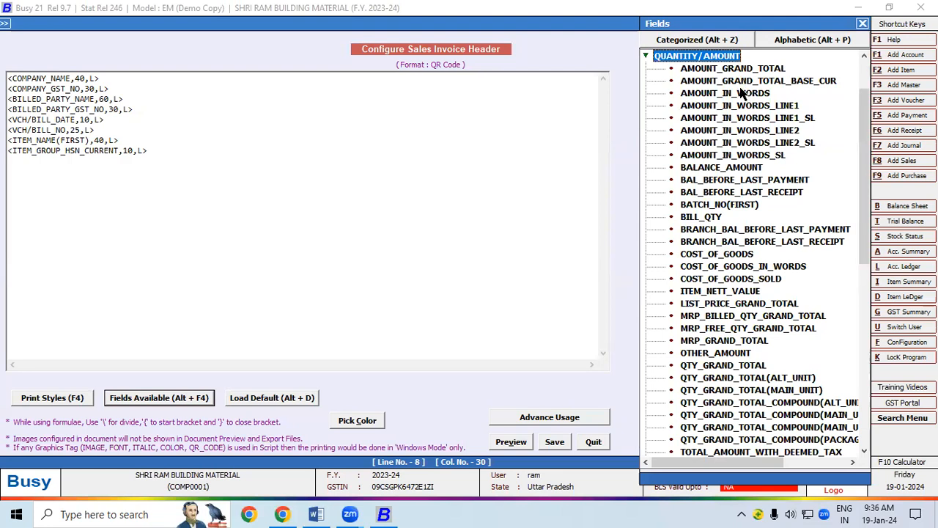
pyautogui.doubleClick(731, 68)
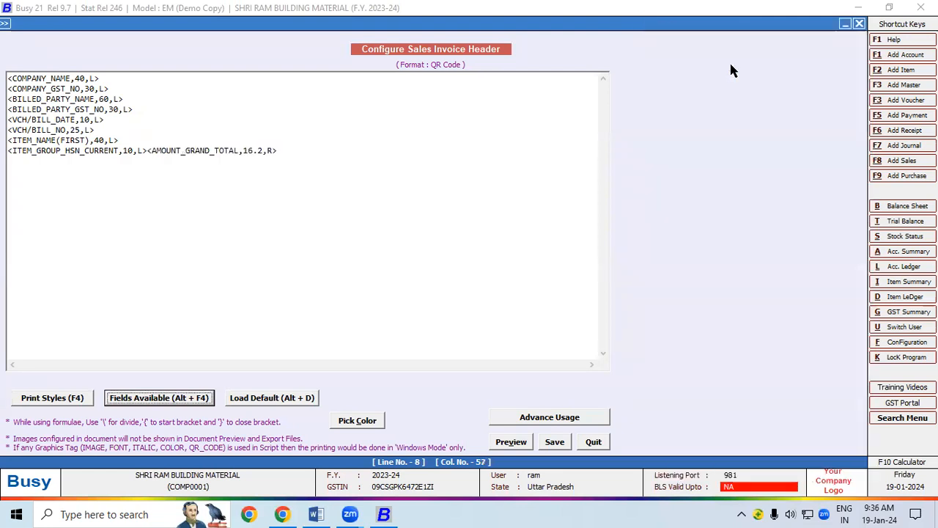
pyautogui.click(146, 152)
pyautogui.press('Return')
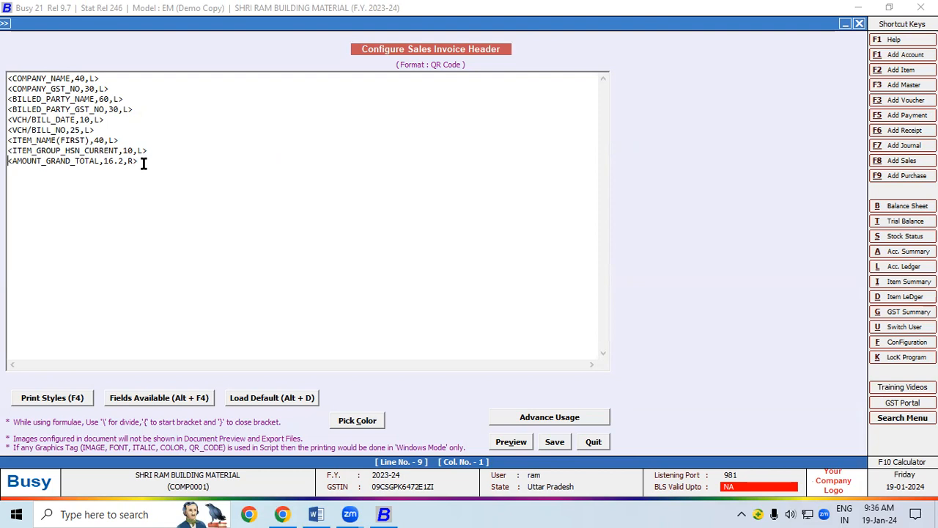
# Preview the QR Code format's header layout, close the preview and save the header.
pyautogui.click(512, 442)
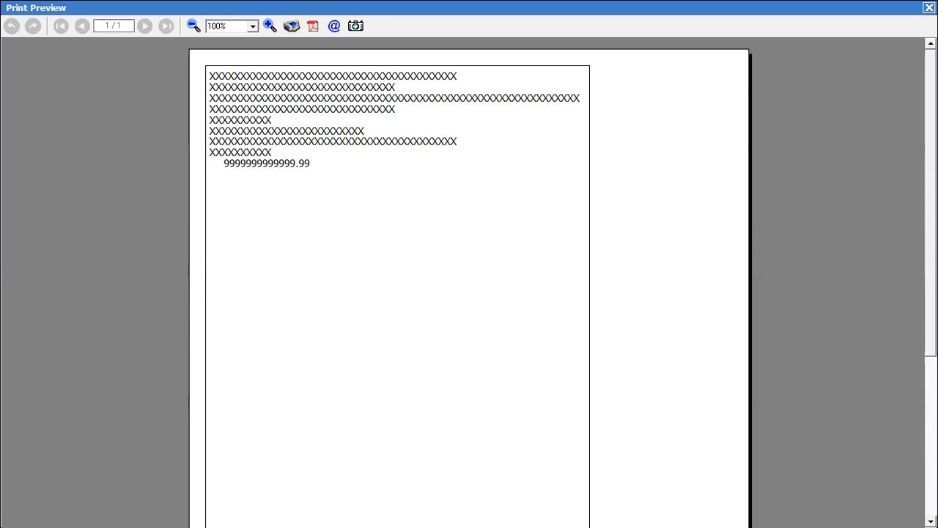
pyautogui.press('Escape')
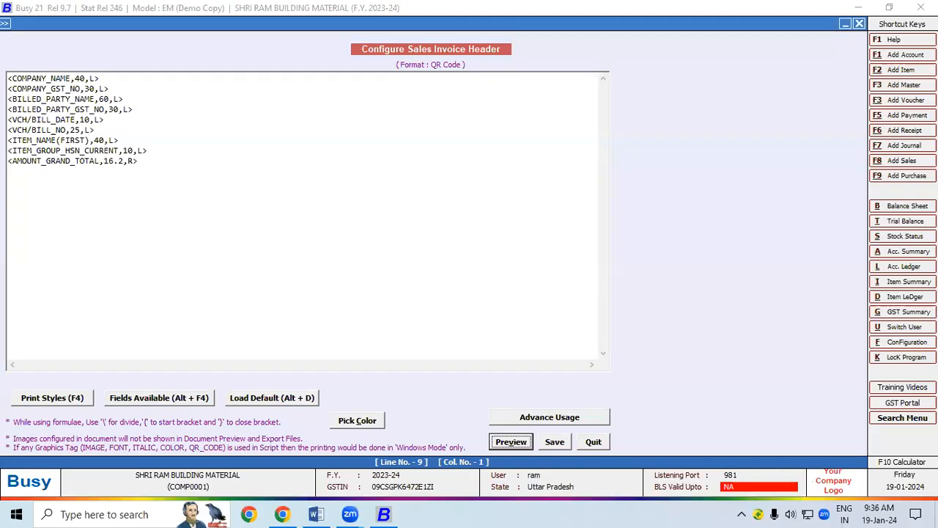
pyautogui.click(550, 445)
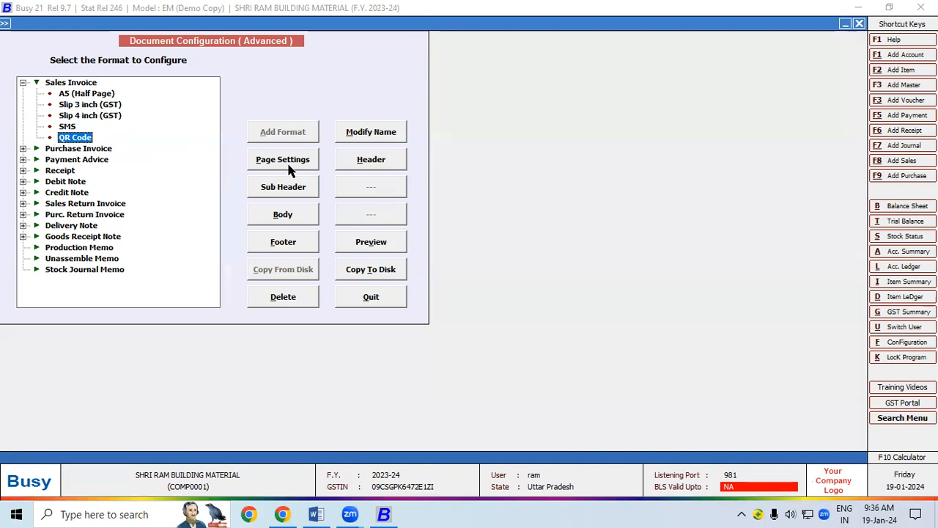
# Copy the QR Code format's name from its rename dialog and close the dialog without changing the name.
pyautogui.click(378, 133)
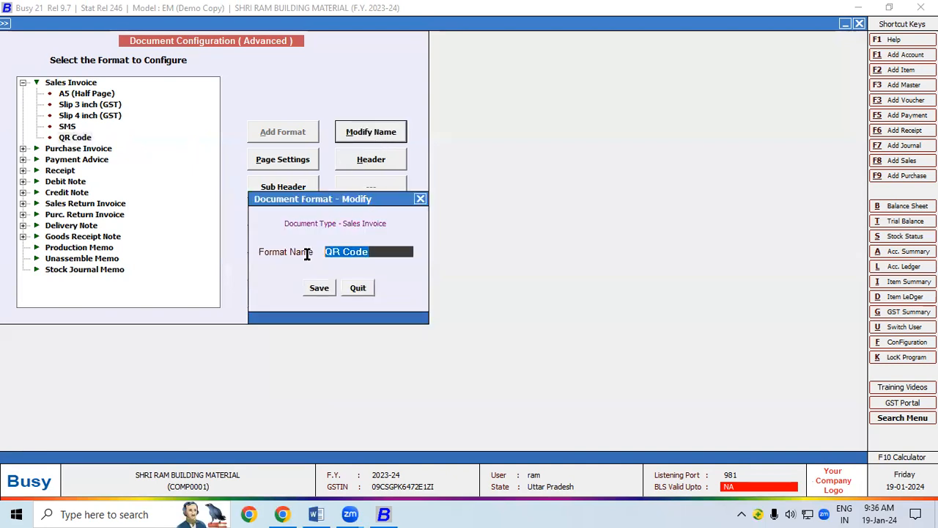
pyautogui.rightClick(345, 252)
pyautogui.click(371, 297)
pyautogui.click(420, 199)
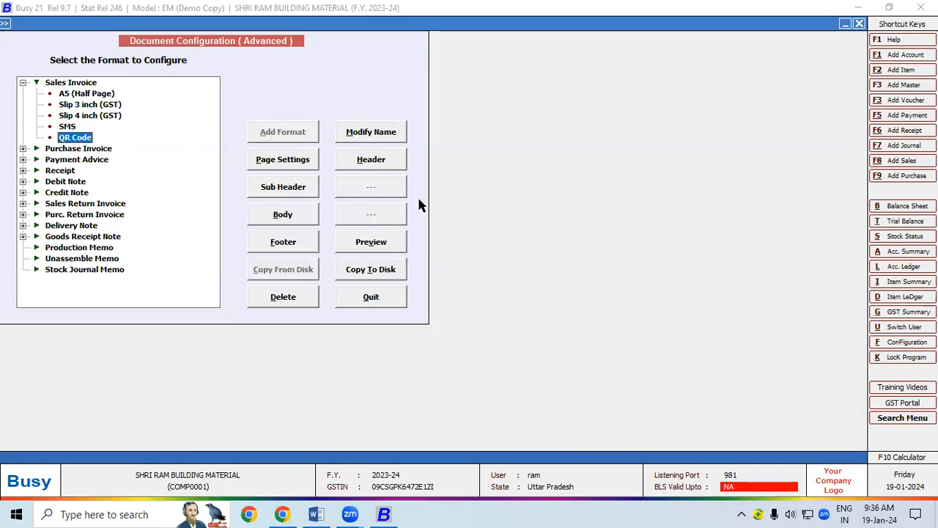
# Switch to the Word notes to read Step 2 on adding the QR Code format to an invoice, and return to Busy.
pyautogui.click(316, 514)
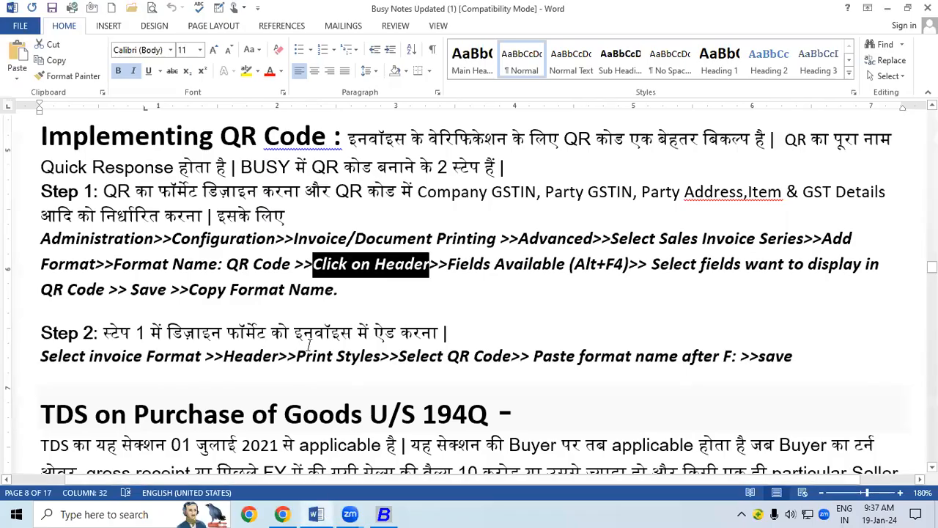
pyautogui.click(204, 355)
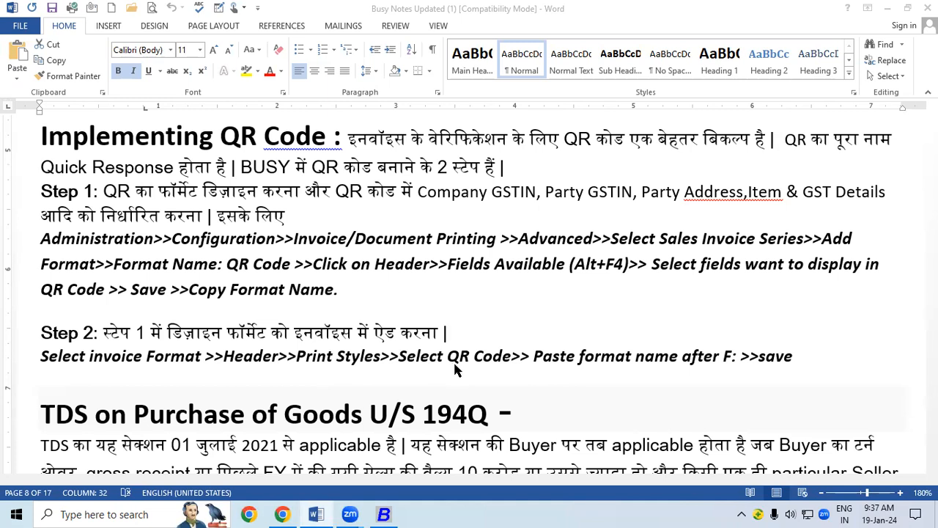
pyautogui.click(384, 514)
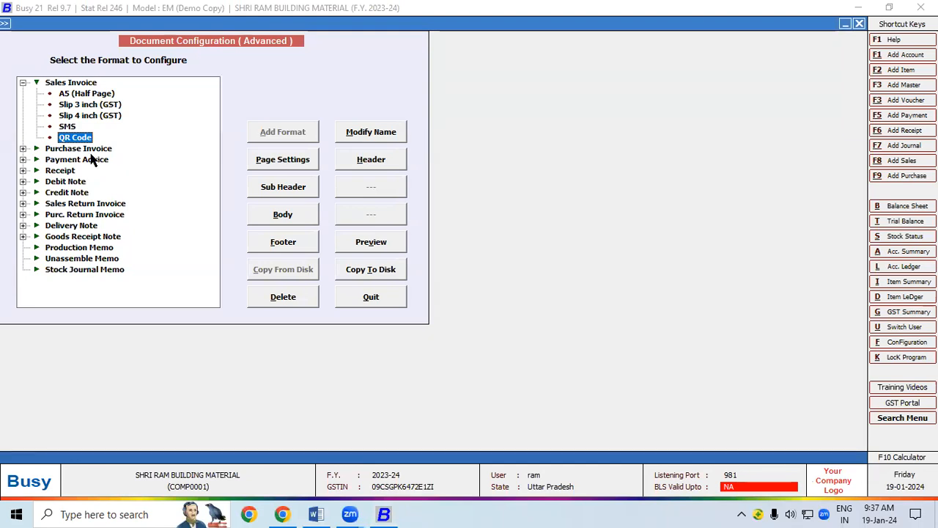
pyautogui.click(23, 83)
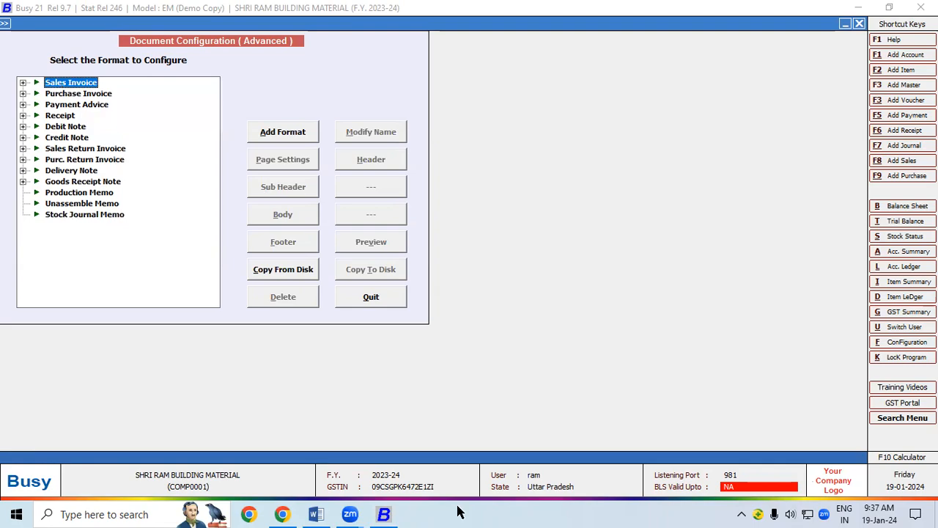
pyautogui.click(319, 514)
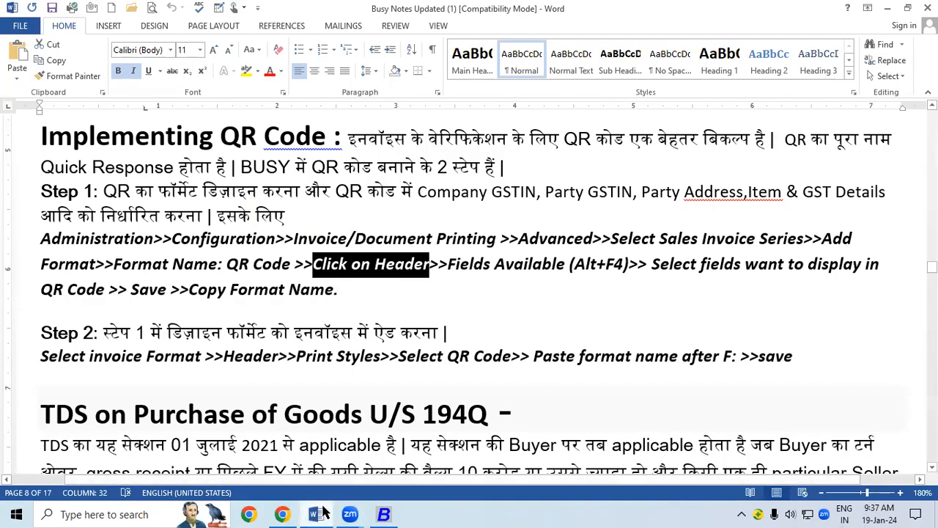
pyautogui.click(323, 512)
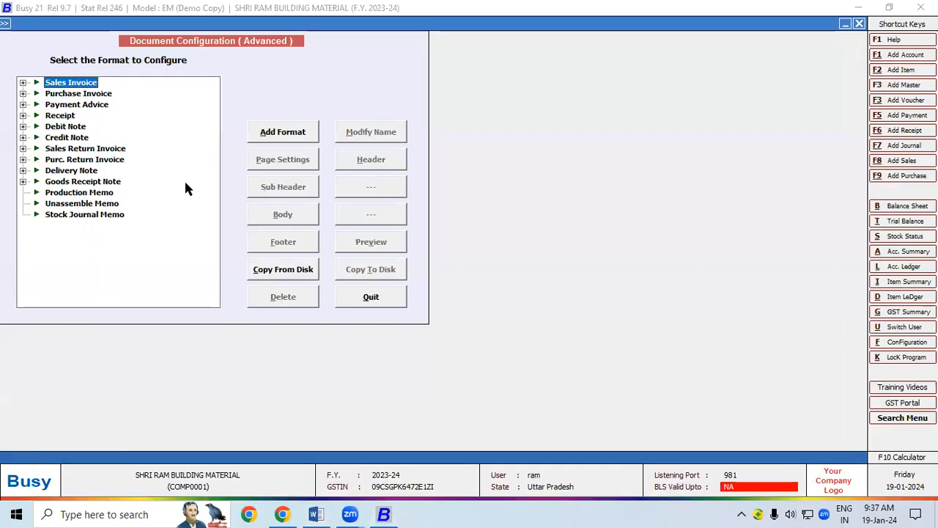
pyautogui.click(23, 82)
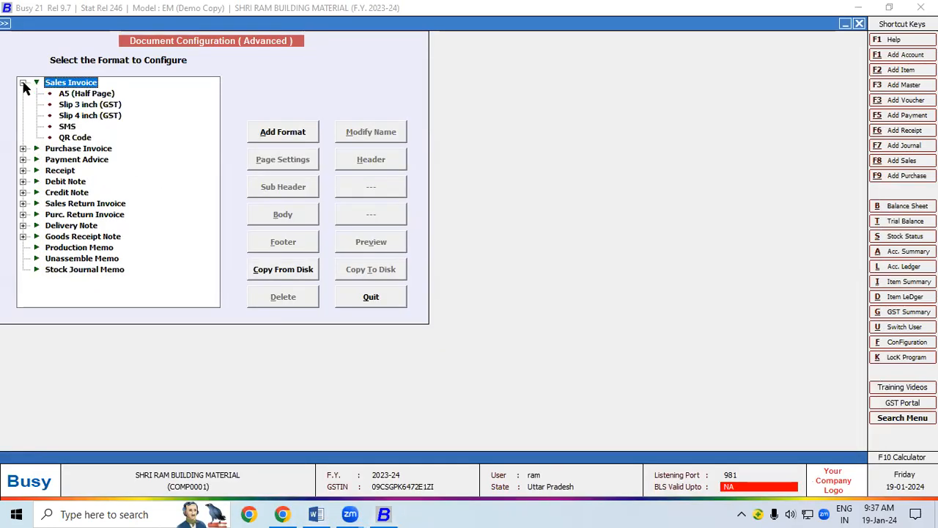
pyautogui.click(69, 95)
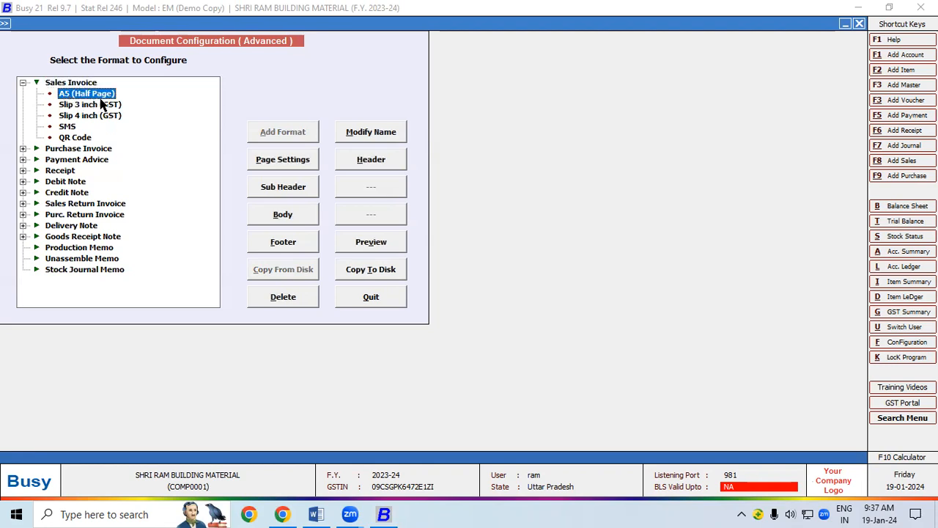
pyautogui.click(362, 162)
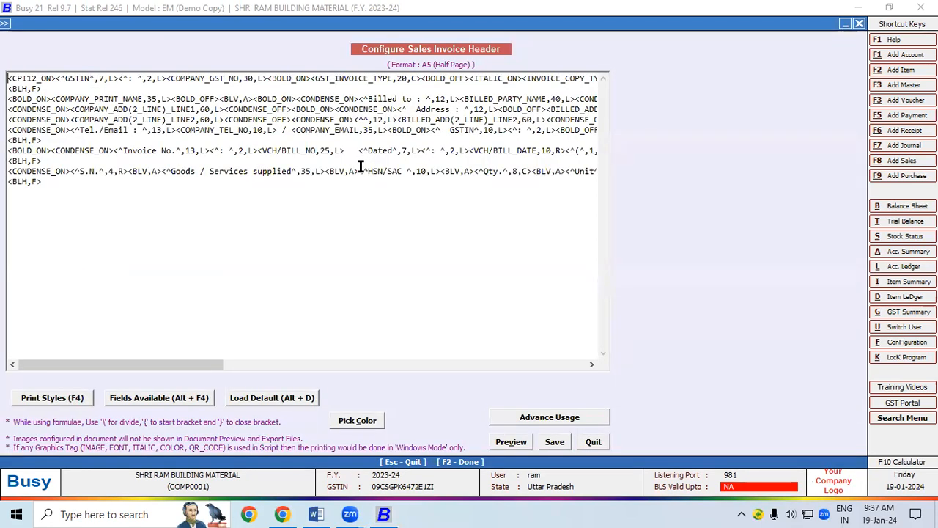
pyautogui.click(74, 402)
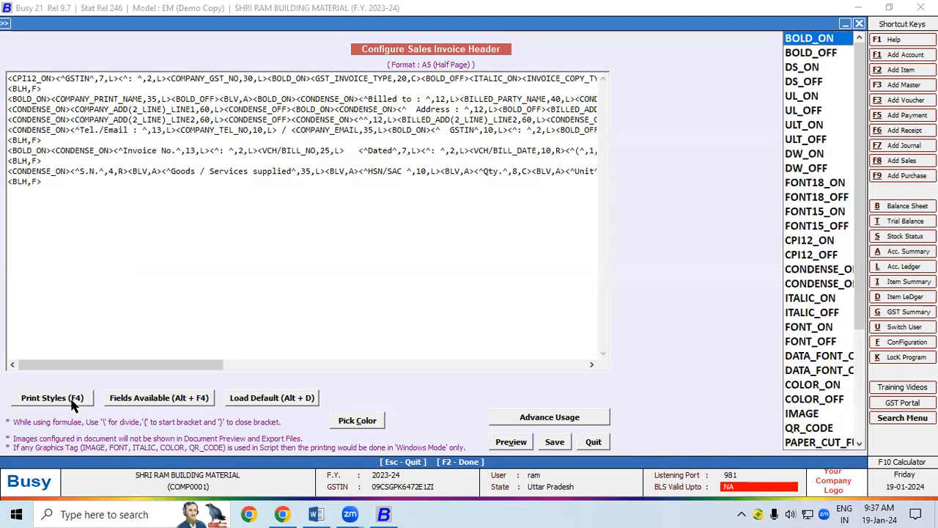
pyautogui.moveTo(863, 168); pyautogui.dragTo(865, 270)
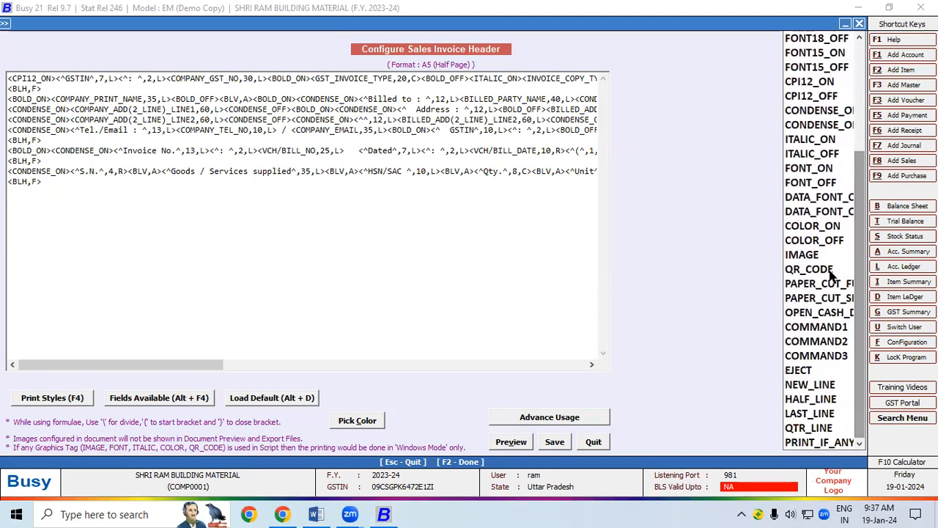
pyautogui.click(829, 270)
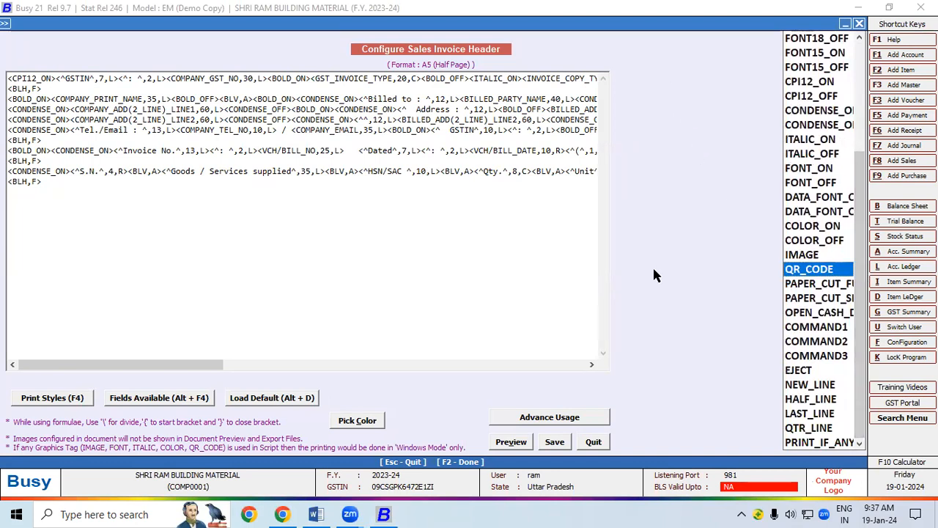
pyautogui.click(593, 441)
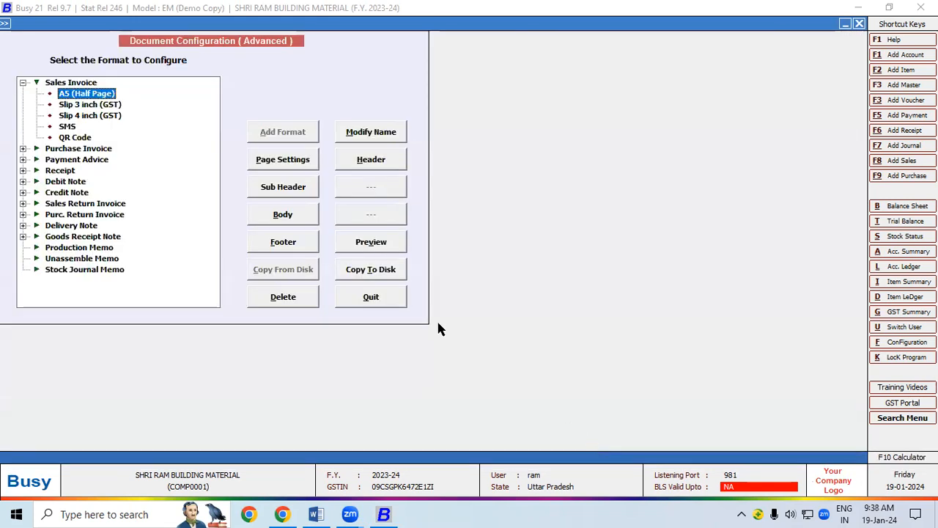
# Open the A5 (Half Page) sales invoice header from the advanced invoice/document printing configuration and preview its layout.
pyautogui.click(904, 344)
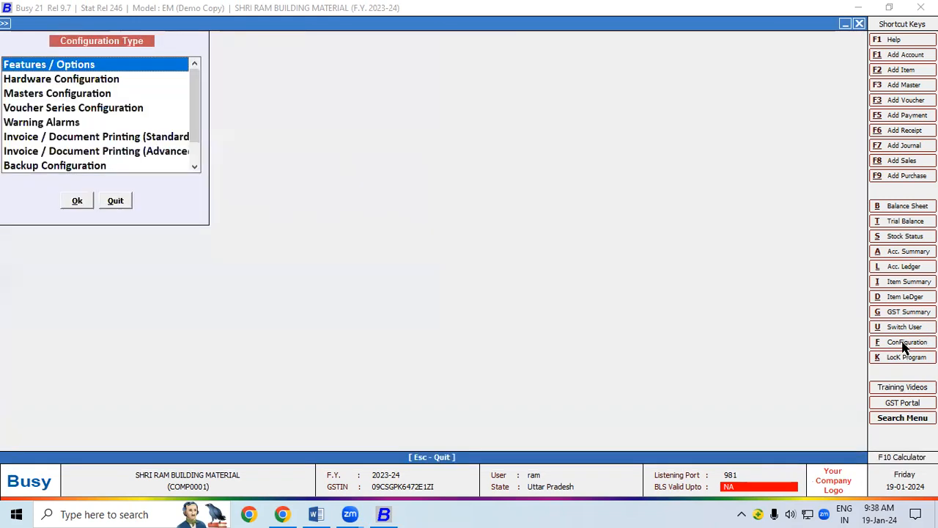
pyautogui.click(116, 139)
pyautogui.doubleClick(115, 151)
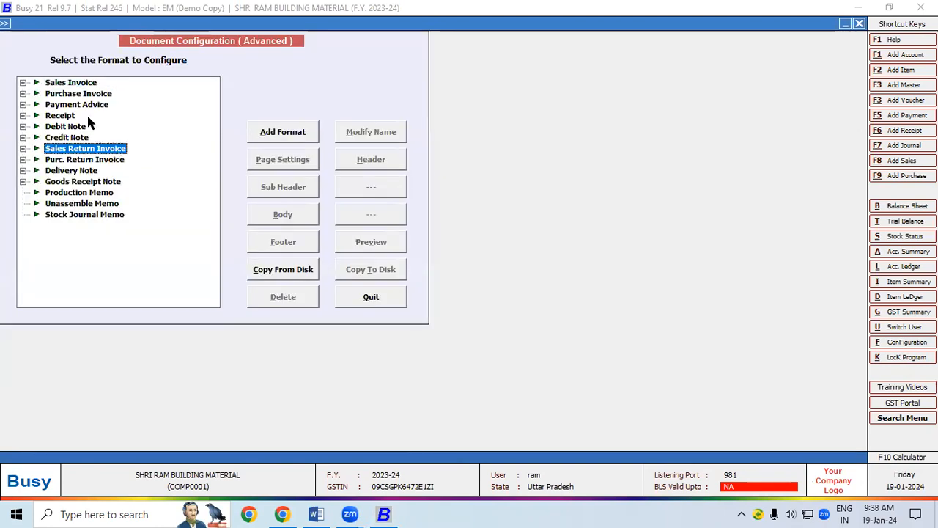
pyautogui.click(23, 83)
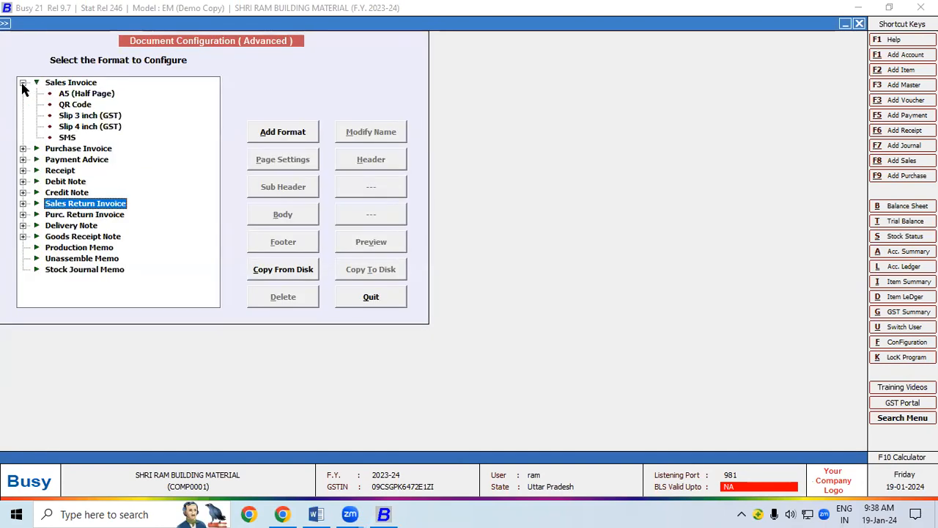
pyautogui.click(76, 83)
pyautogui.click(77, 95)
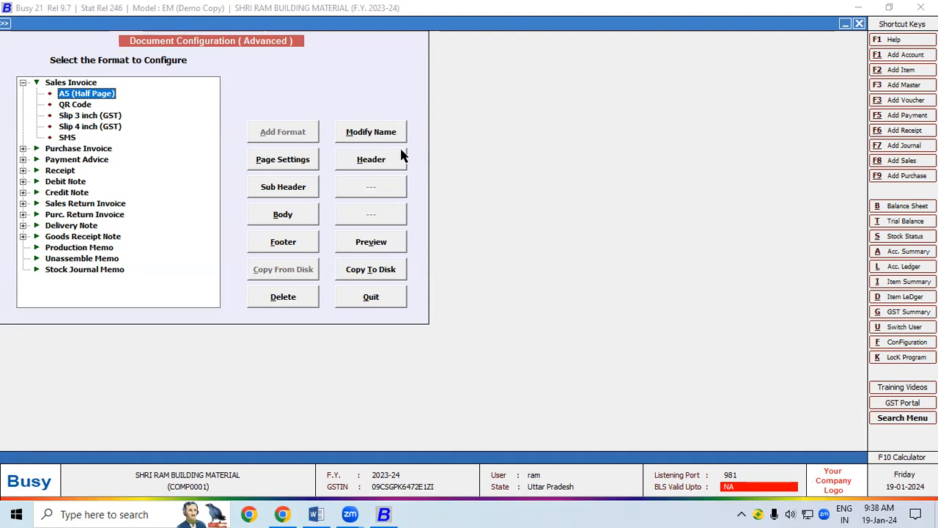
pyautogui.click(369, 157)
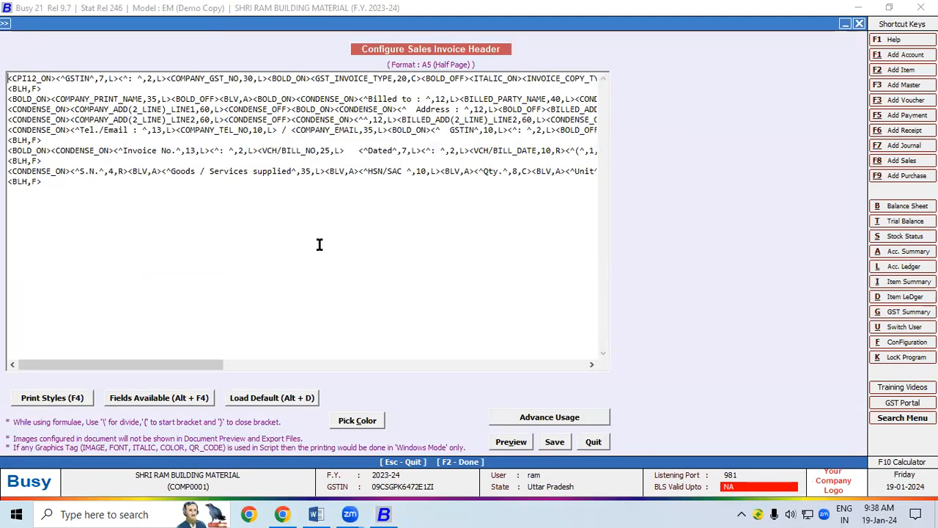
pyautogui.click(511, 442)
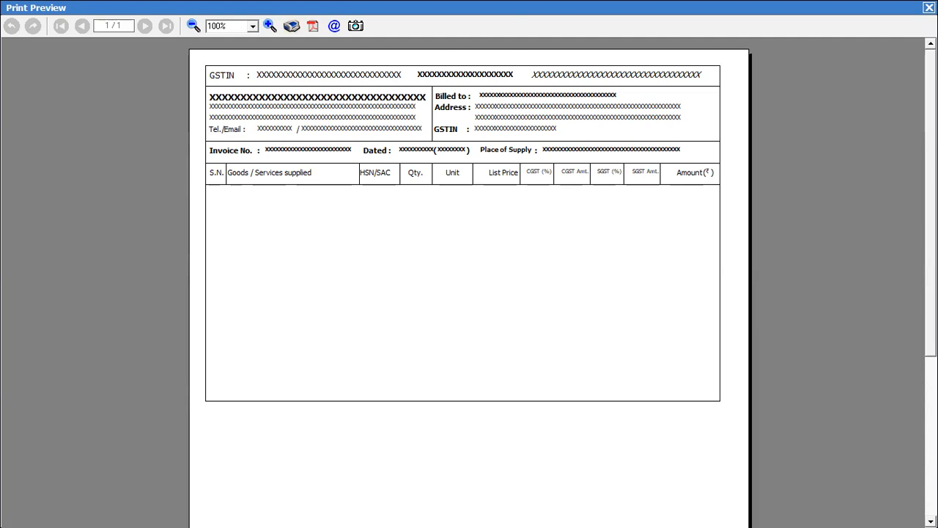
pyautogui.click(929, 7)
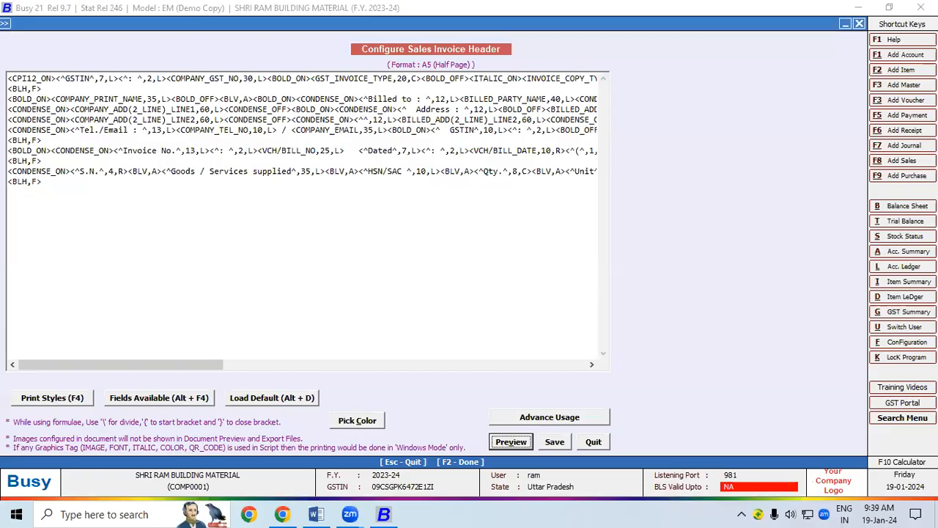
# Insert the QR_CODE print style at the end of the "Billed to" line, after BILLED_PARTY_NAME and its closing BOLD_OFF tag.
pyautogui.click(419, 99)
pyautogui.moveTo(198, 370); pyautogui.dragTo(270, 379)
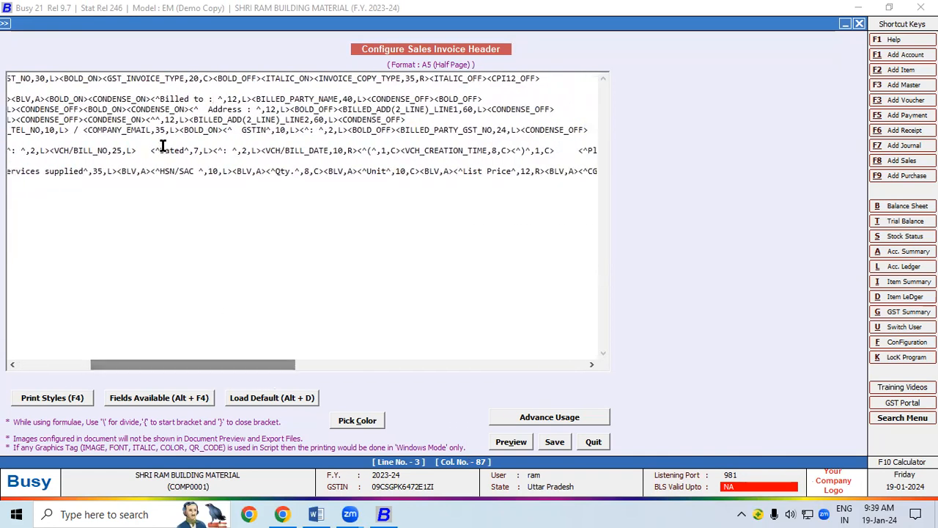
pyautogui.moveTo(152, 98); pyautogui.dragTo(490, 99)
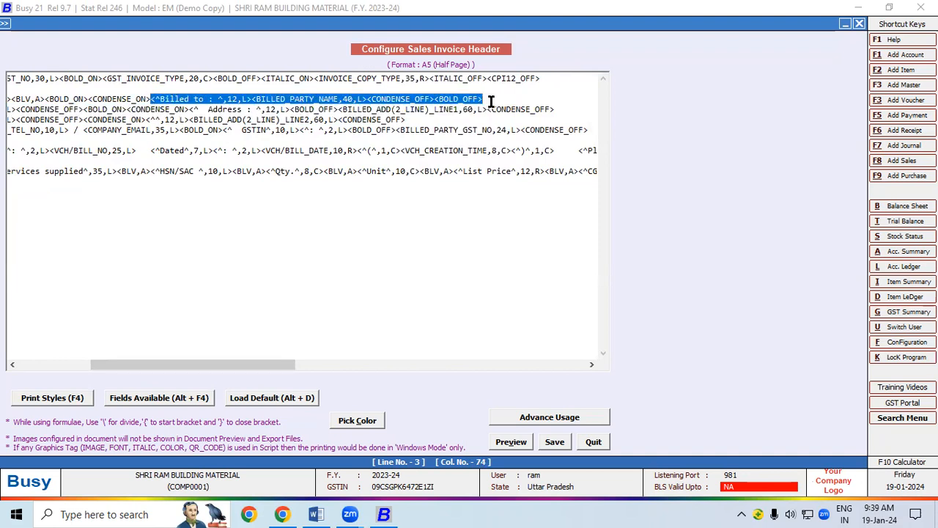
pyautogui.click(488, 99)
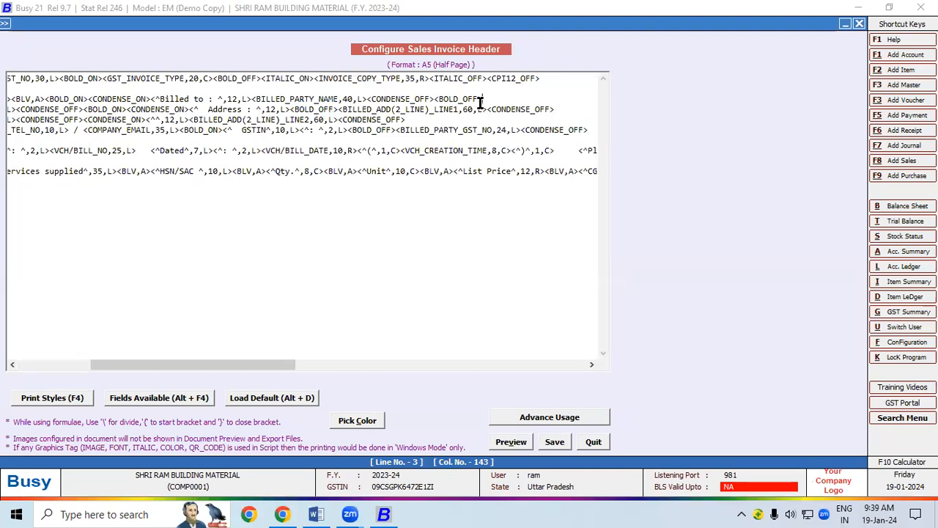
pyautogui.click(83, 403)
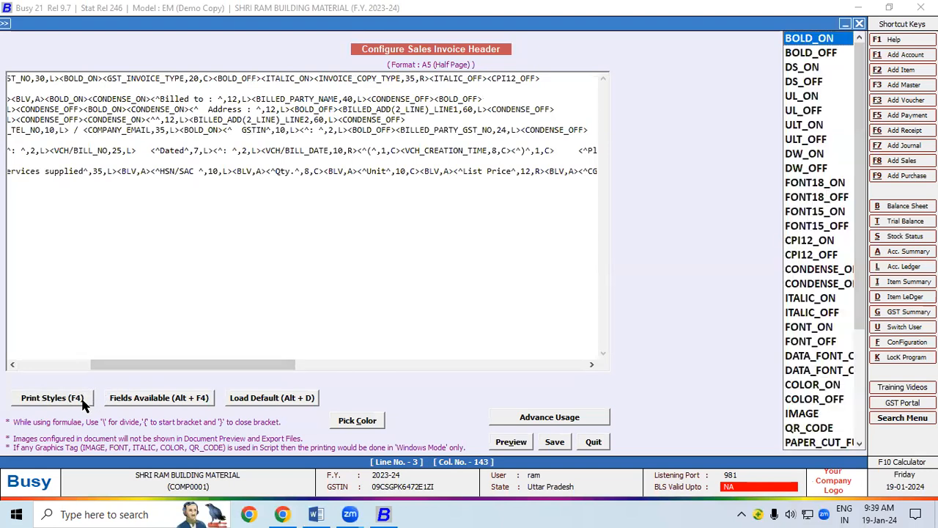
pyautogui.moveTo(862, 212); pyautogui.dragTo(875, 370)
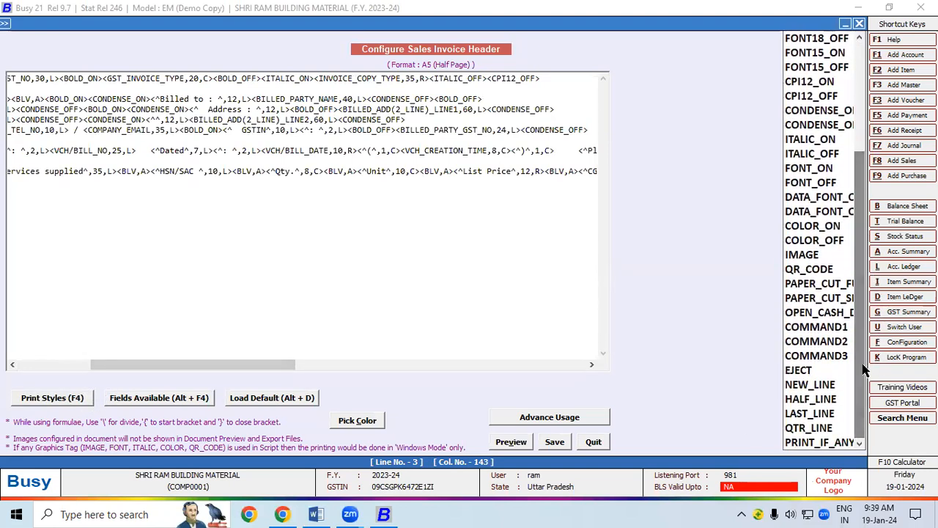
pyautogui.click(814, 272)
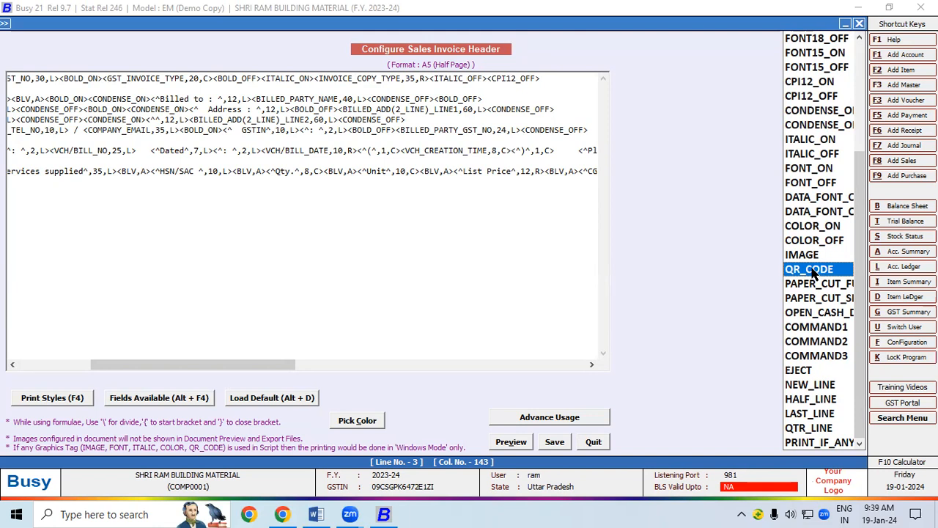
pyautogui.doubleClick(812, 273)
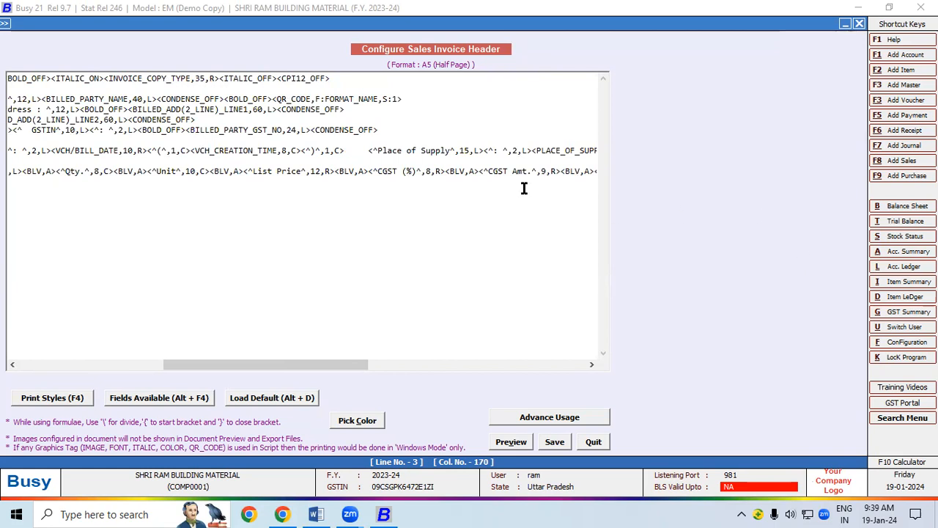
# Replace FORMAT_NAME in the QR_CODE tag on the "Billed to" line with QR Code, and save the A5 (Half Page) header.
pyautogui.click(276, 99)
pyautogui.moveTo(276, 99); pyautogui.dragTo(401, 99)
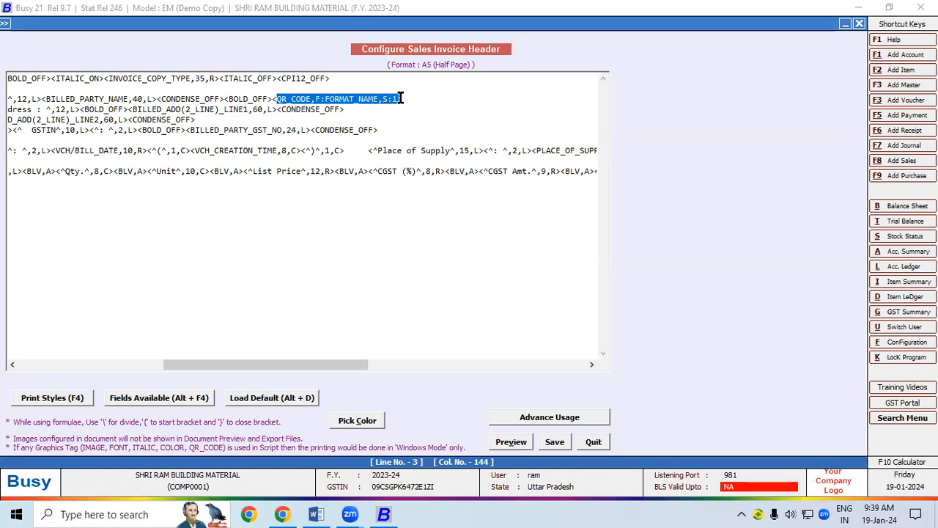
pyautogui.click(335, 198)
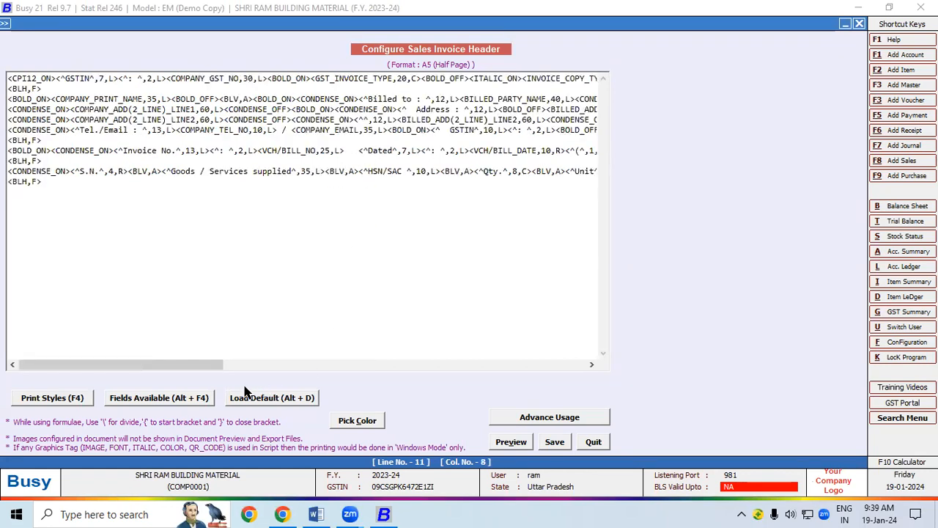
pyautogui.moveTo(163, 365); pyautogui.dragTo(371, 366)
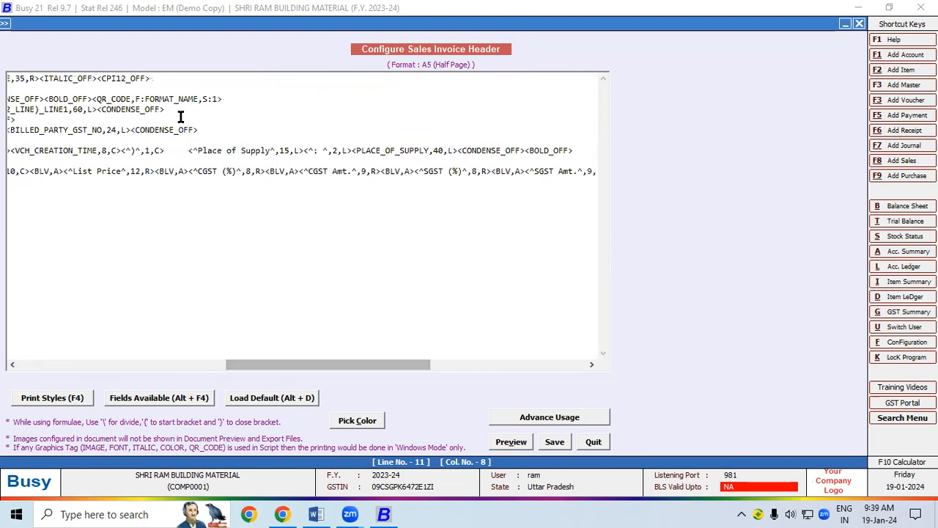
pyautogui.moveTo(145, 99); pyautogui.dragTo(199, 100)
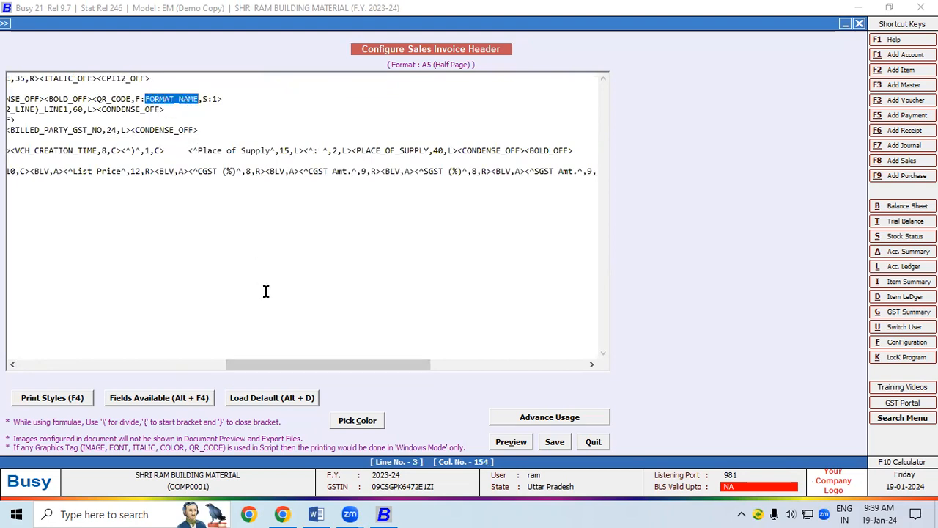
pyautogui.write('QR Code')
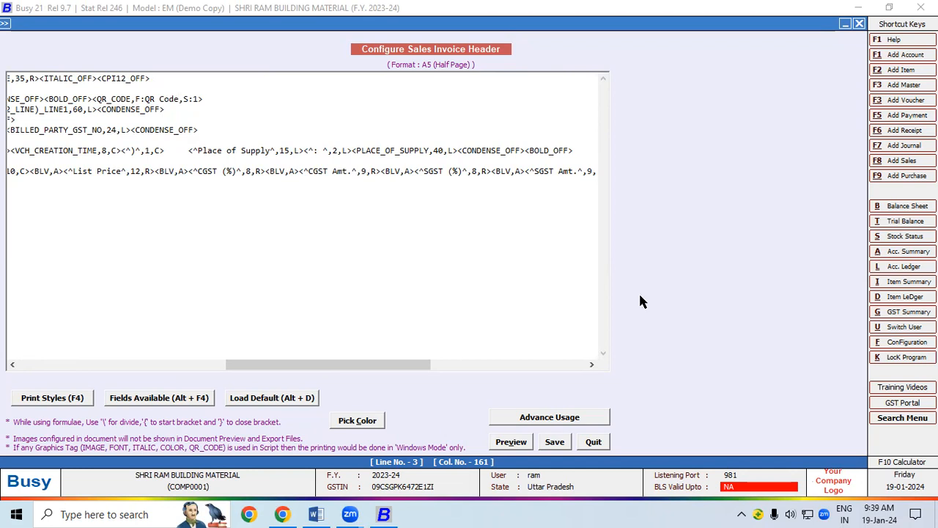
pyautogui.click(554, 442)
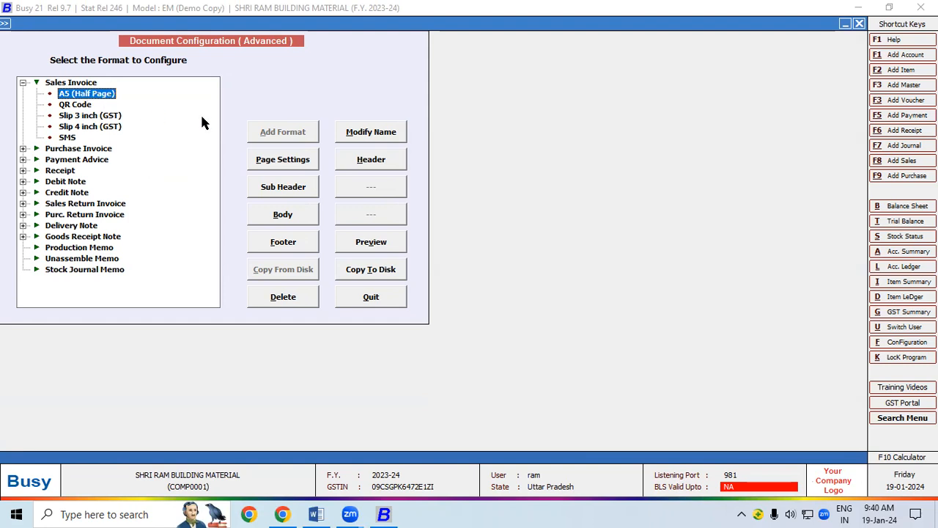
# Reopen the A5 (Half Page) sales invoice header and preview the QR code's placement in the layout.
pyautogui.click(360, 161)
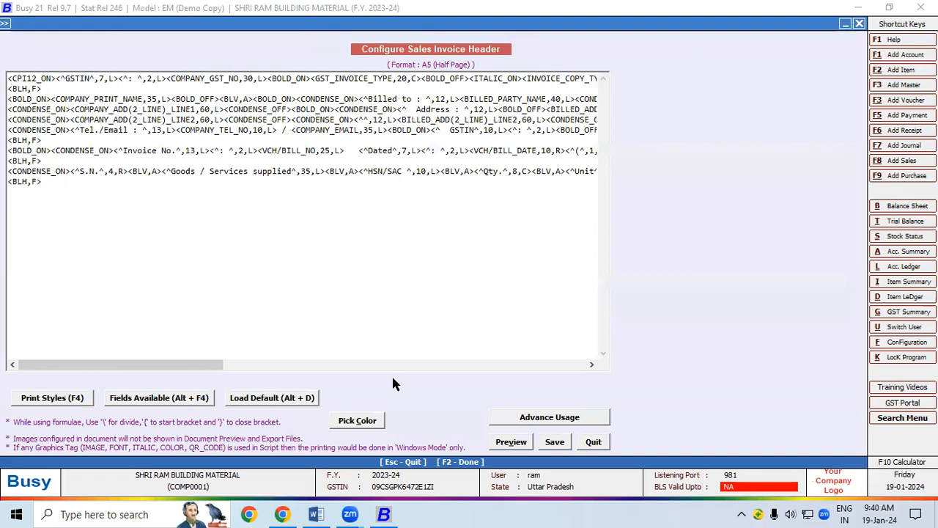
pyautogui.click(506, 440)
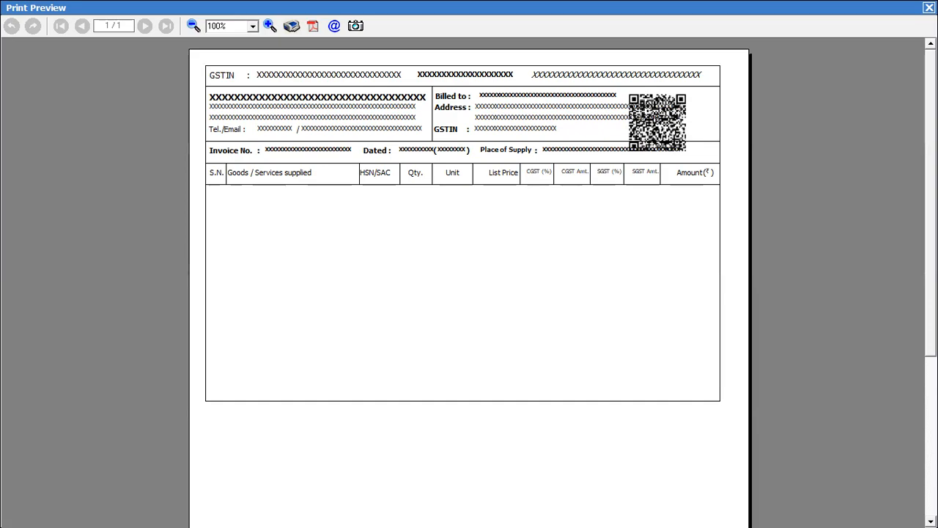
pyautogui.press('Escape')
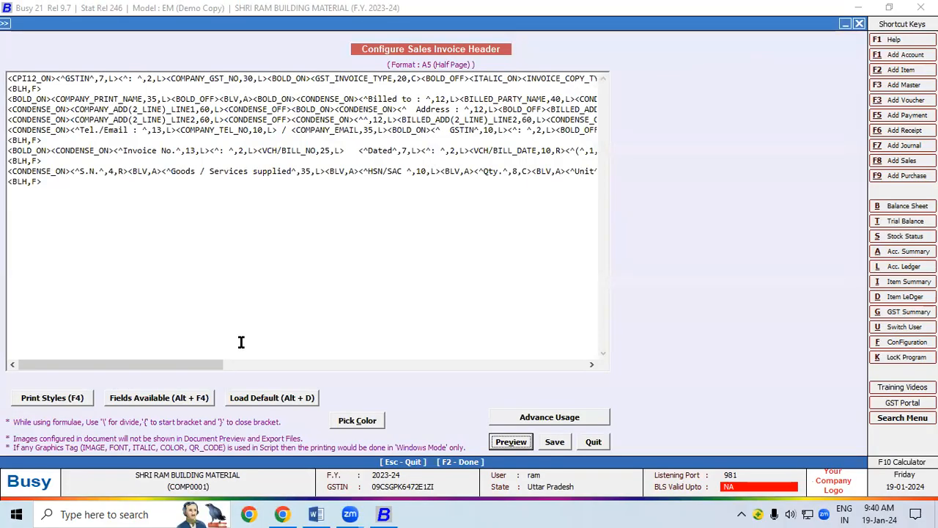
# Set the width of the COMPANY_ADD(2_LINE)_LINE1 field in the header script to 40.
pyautogui.moveTo(209, 365); pyautogui.dragTo(305, 369)
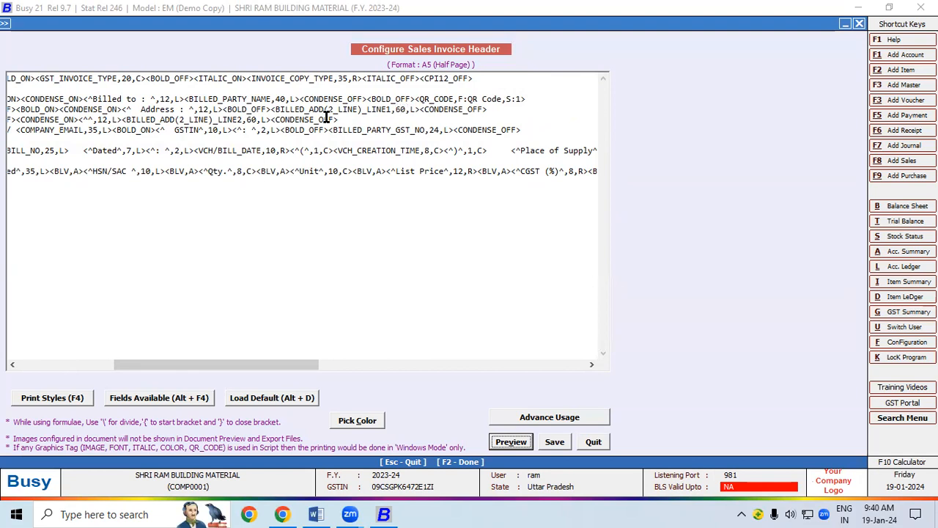
pyautogui.moveTo(175, 367); pyautogui.dragTo(66, 362)
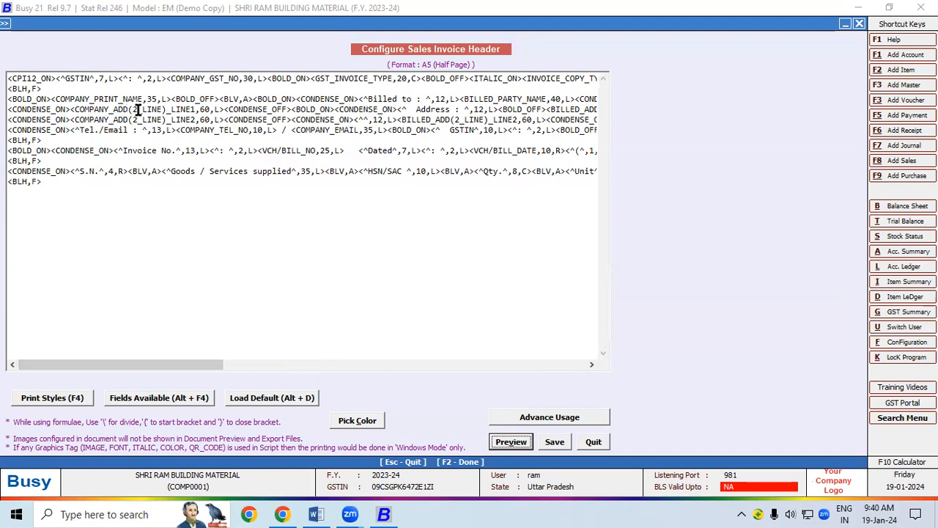
pyautogui.click(196, 109)
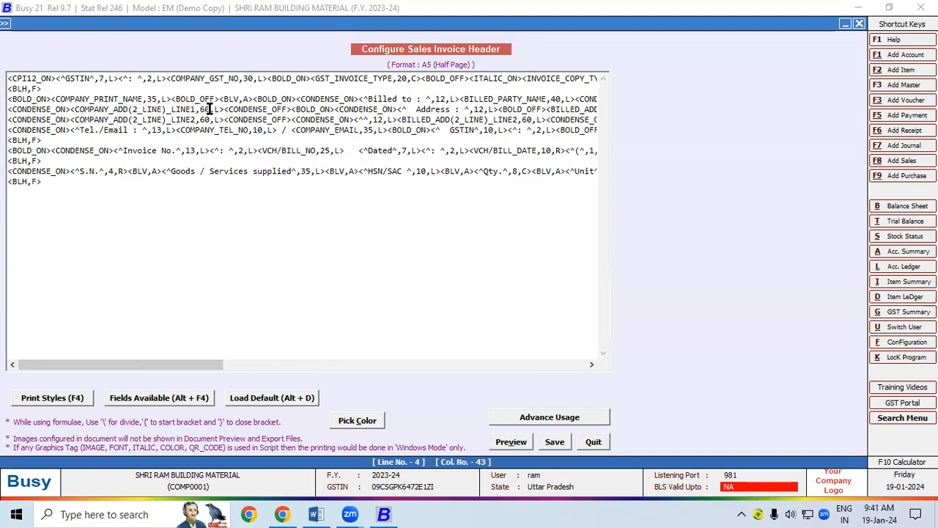
pyautogui.press('BackSpace')
pyautogui.press('BackSpace')
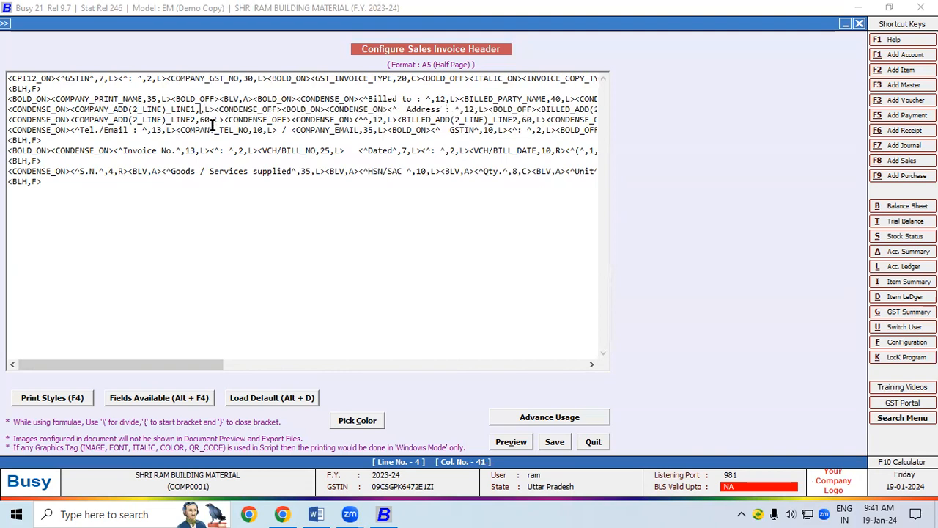
pyautogui.write('40')
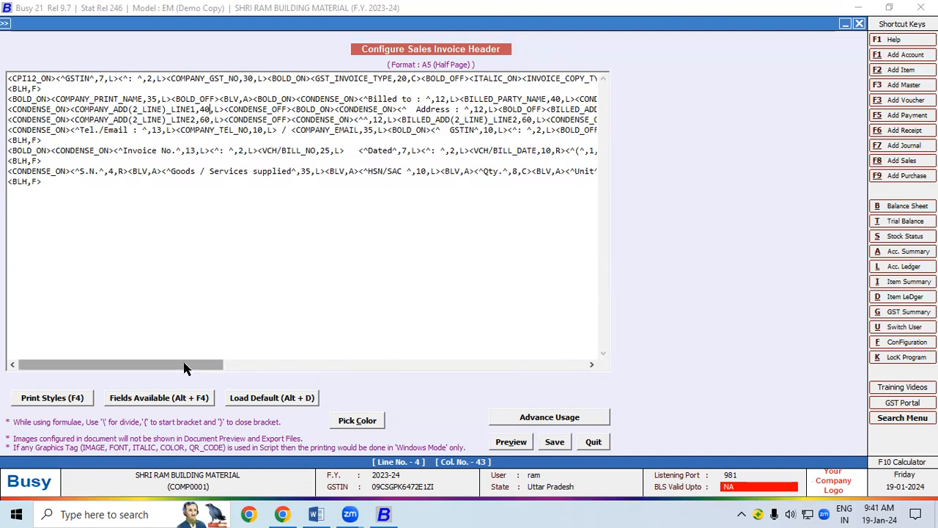
# Set the width of the BILLED_ADD(2_LINE)_LINE1 field on the "Address" line to 40 and preview the header.
pyautogui.moveTo(184, 368); pyautogui.dragTo(254, 365)
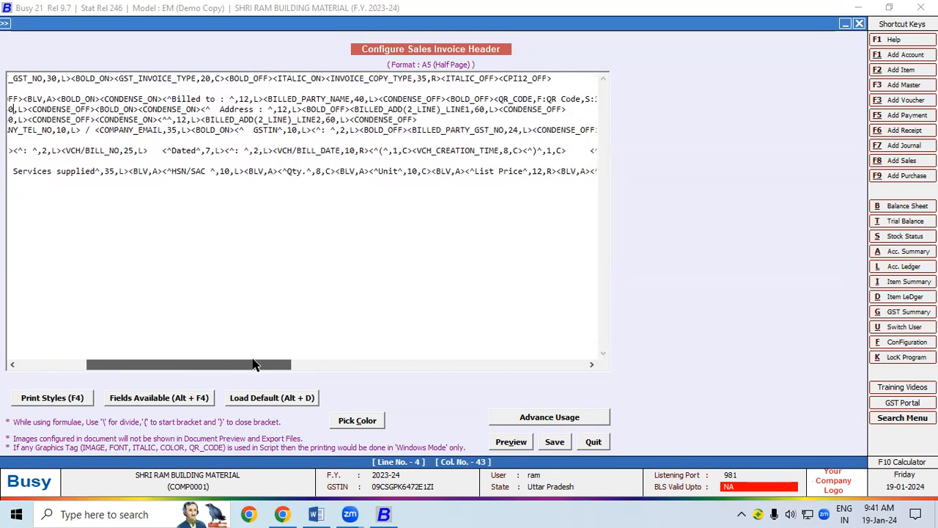
pyautogui.click(484, 109)
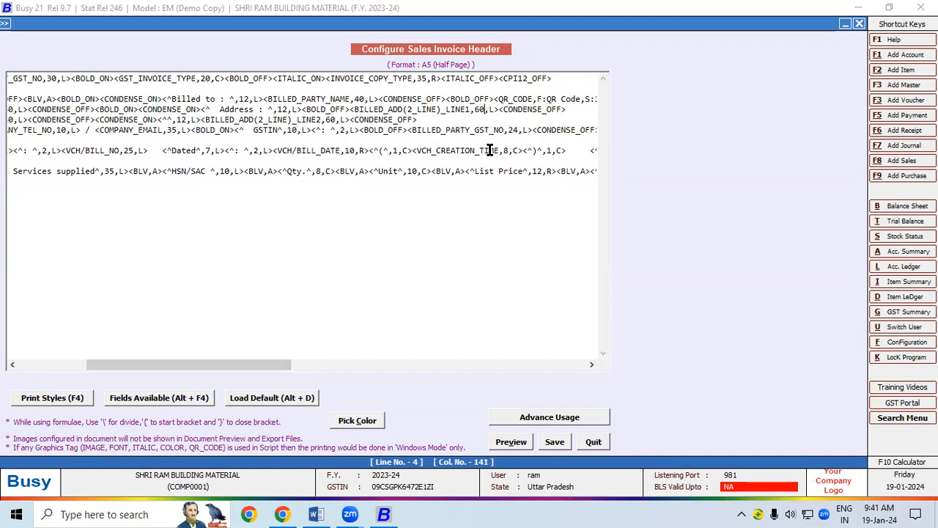
pyautogui.press('BackSpace')
pyautogui.press('BackSpace')
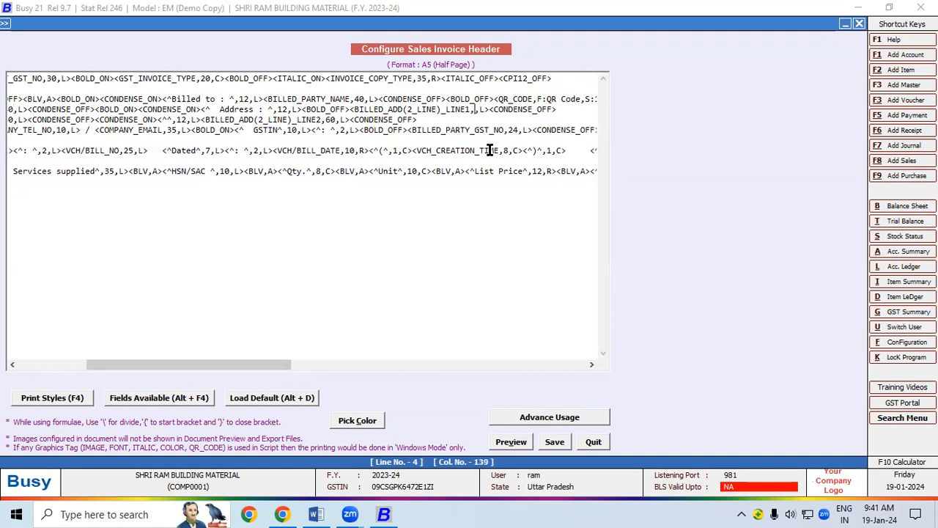
pyautogui.write('40,')
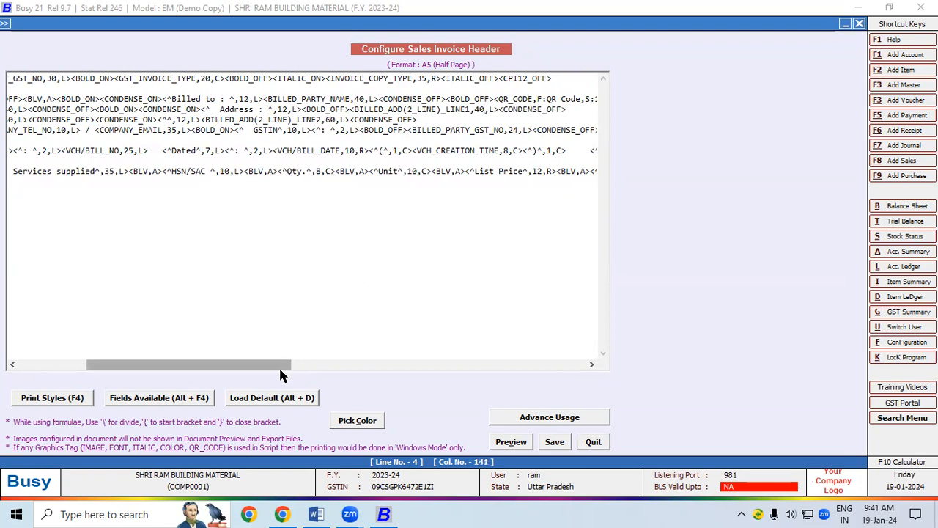
pyautogui.moveTo(274, 369); pyautogui.dragTo(236, 368)
pyautogui.click(511, 442)
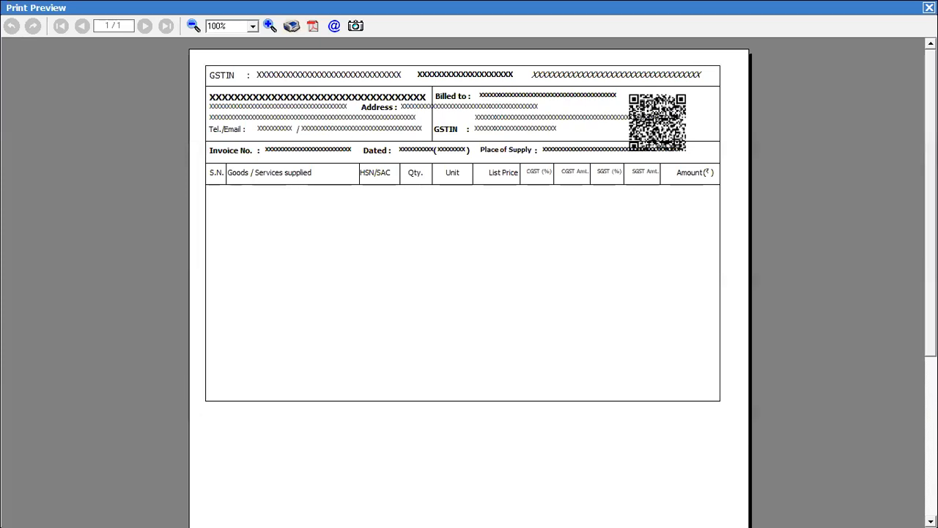
pyautogui.press('Escape')
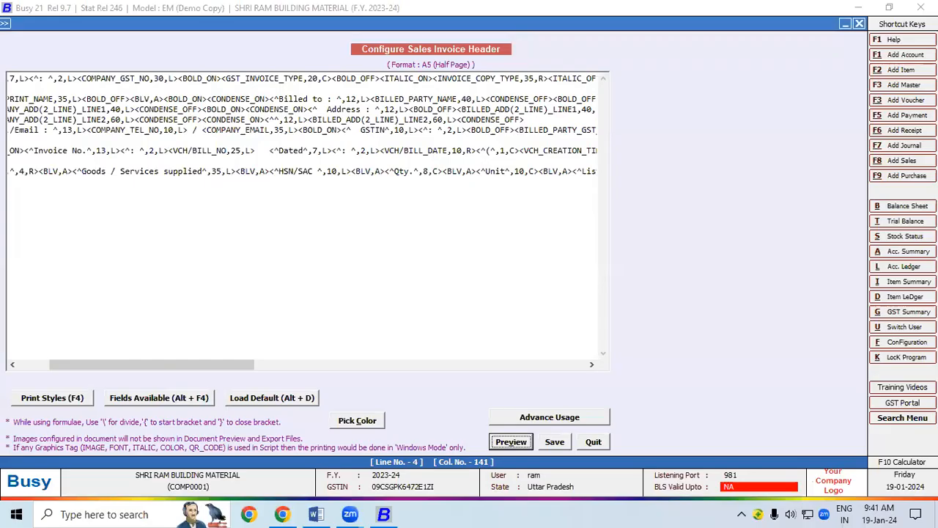
# Undo the billed address width change, restore the COMPANY_ADD(2_LINE)_LINE1 width to 60, and save the header.
pyautogui.click(386, 118)
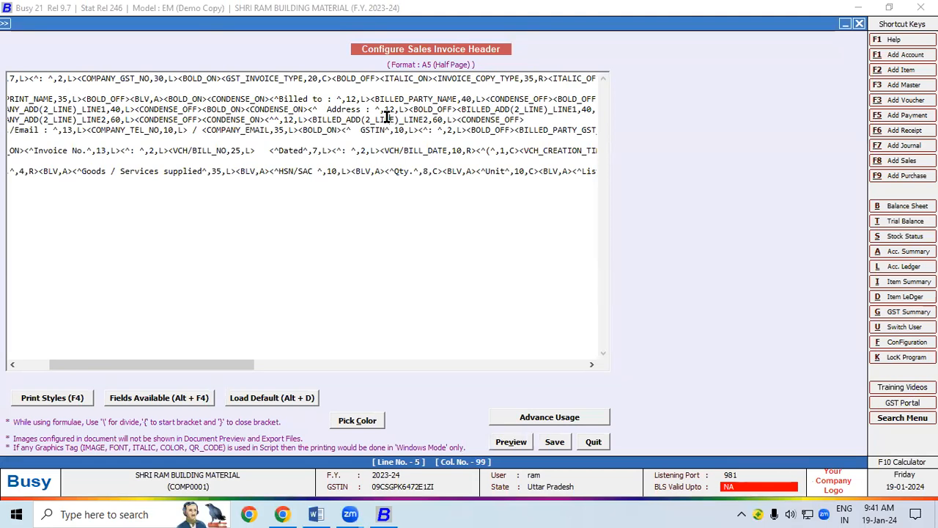
pyautogui.hotkey('ctrl', 'z')
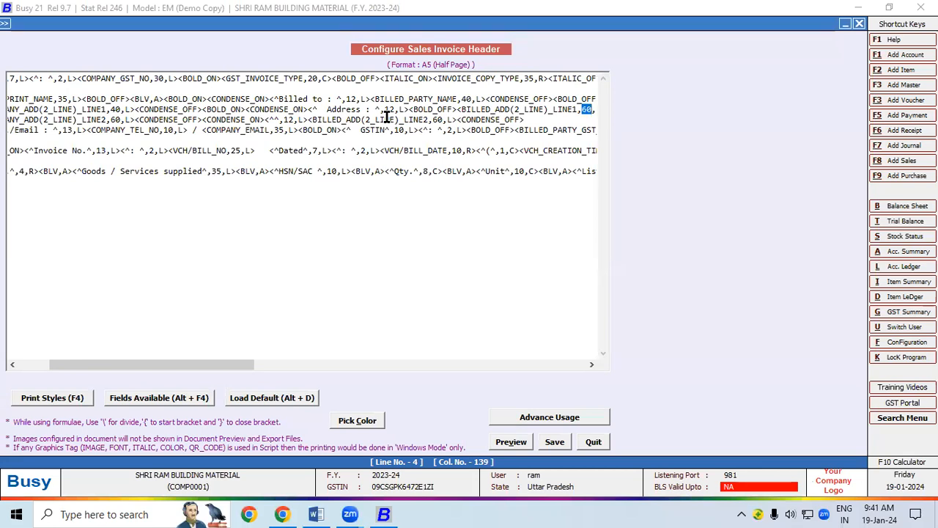
pyautogui.click(116, 110)
pyautogui.press('BackSpace')
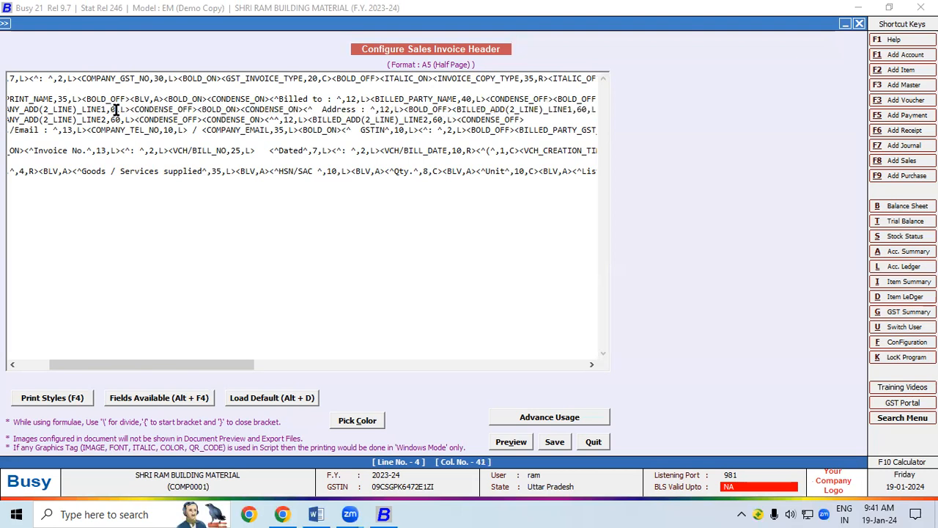
pyautogui.write('6')
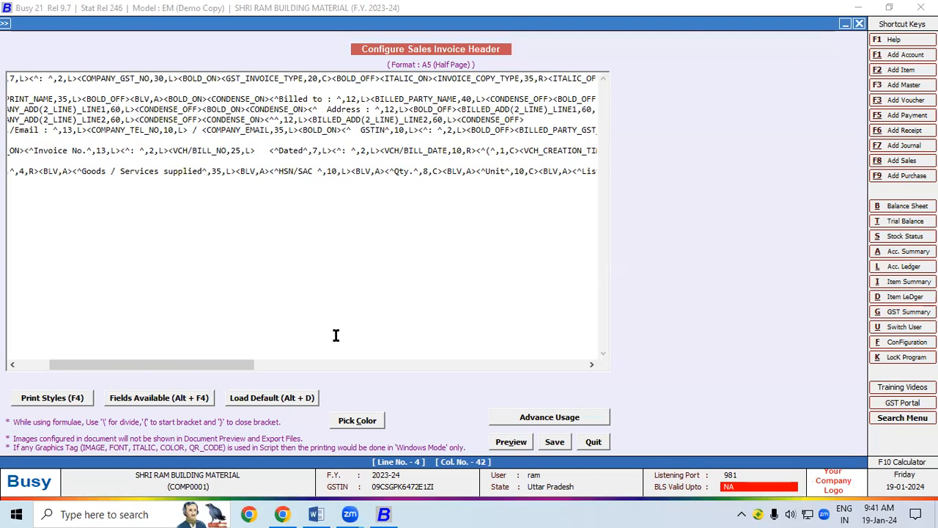
pyautogui.click(555, 442)
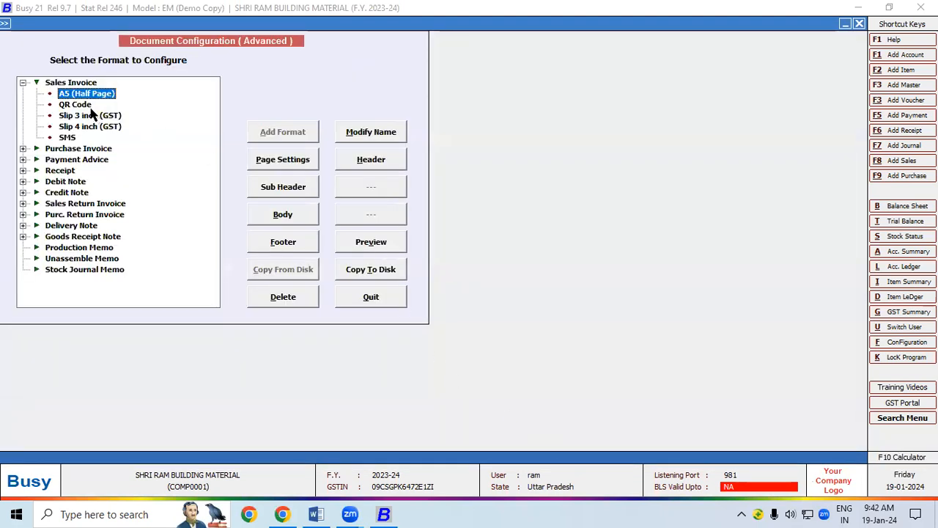
# Open the A5 (Half Page) header again and preview where the QR code overlaps the billed address lines.
pyautogui.click(371, 159)
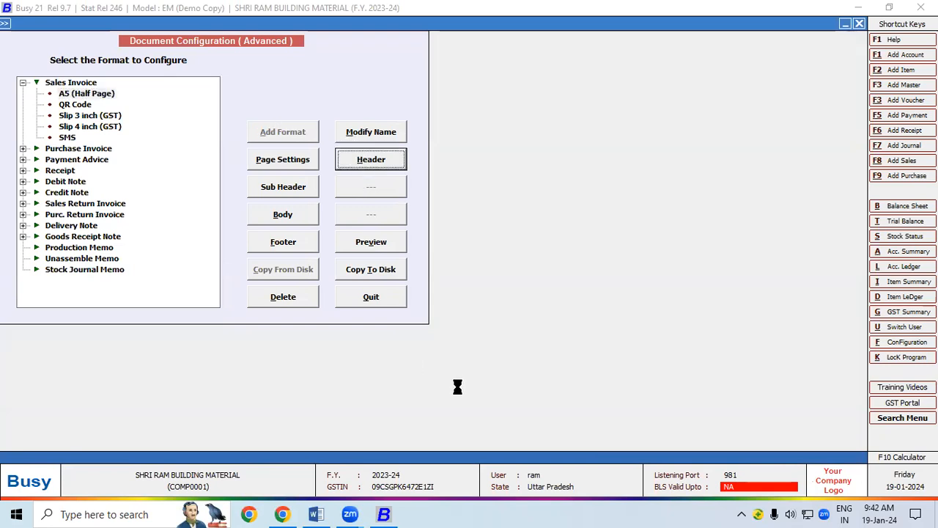
pyautogui.click(511, 442)
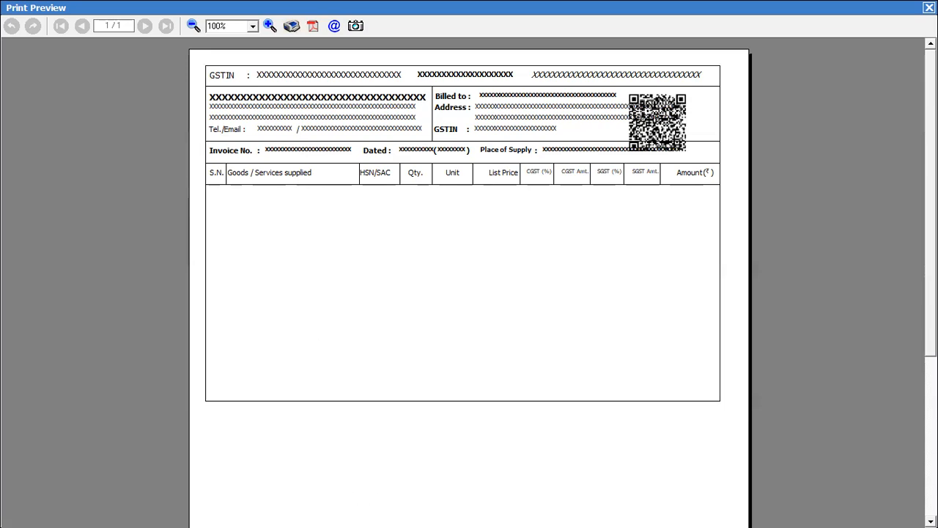
pyautogui.press('Escape')
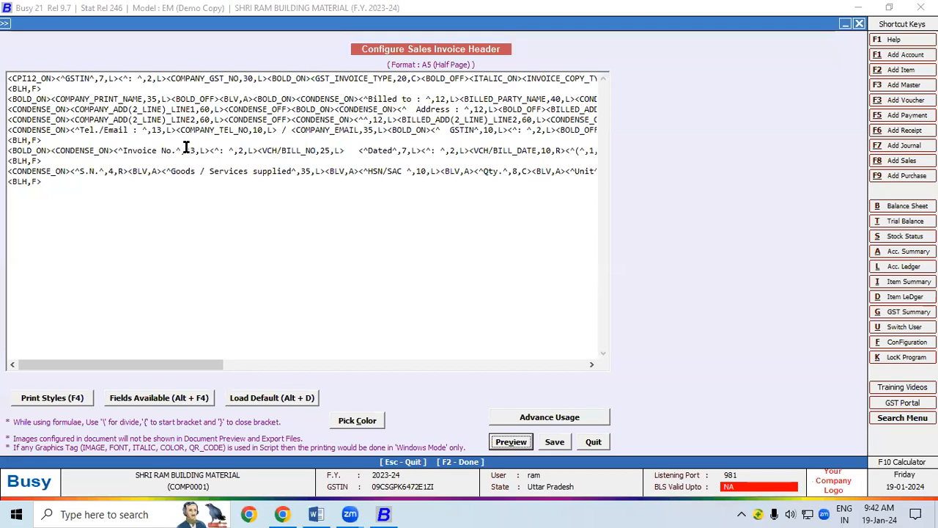
# Set only the BILLED_ADD(2_LINE)_LINE1 width on the "Address" line to 40 and check the header in the print preview.
pyautogui.click(34, 110)
pyautogui.moveTo(51, 120); pyautogui.dragTo(87, 120)
pyautogui.moveTo(167, 365); pyautogui.dragTo(245, 367)
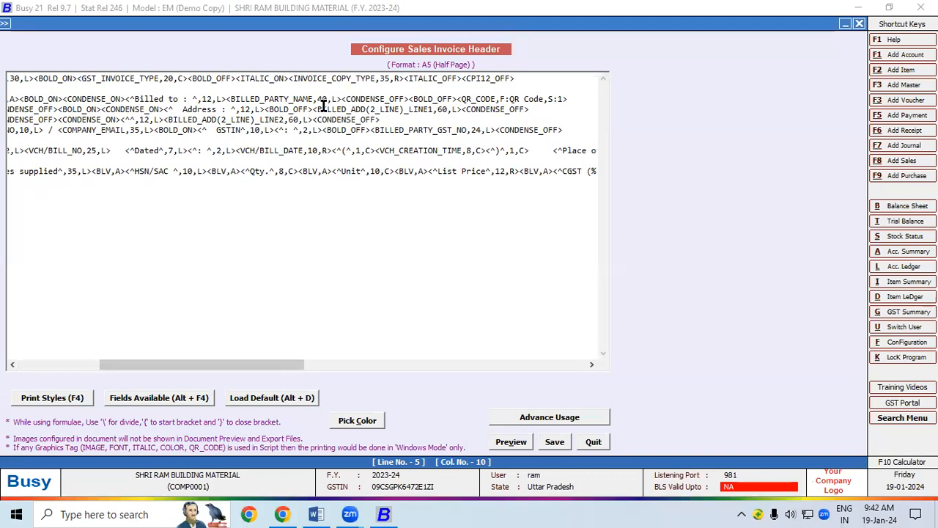
pyautogui.moveTo(317, 108); pyautogui.dragTo(362, 108)
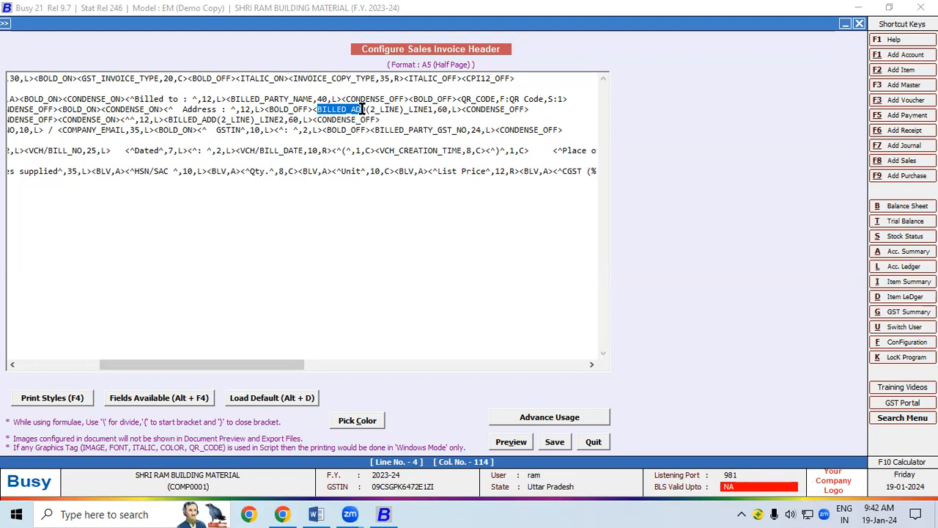
pyautogui.click(438, 109)
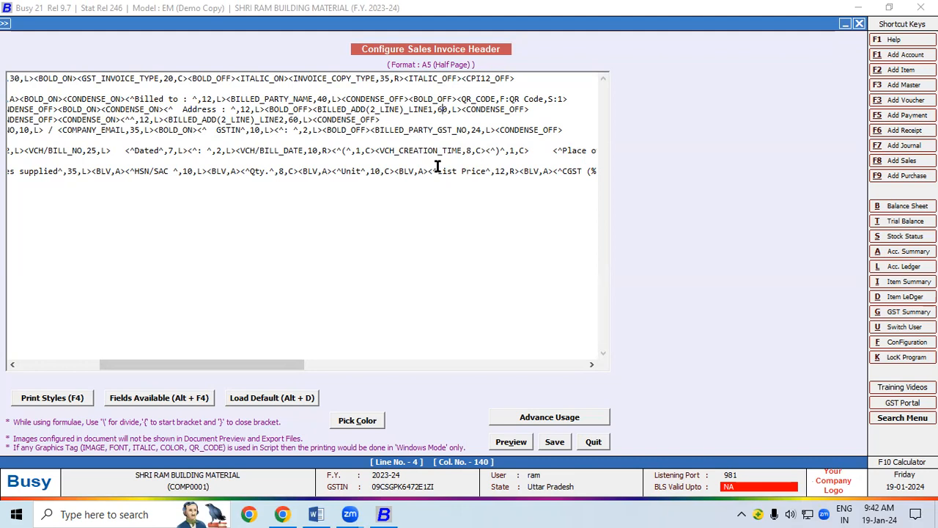
pyautogui.press('BackSpace')
pyautogui.write('4')
pyautogui.click(512, 443)
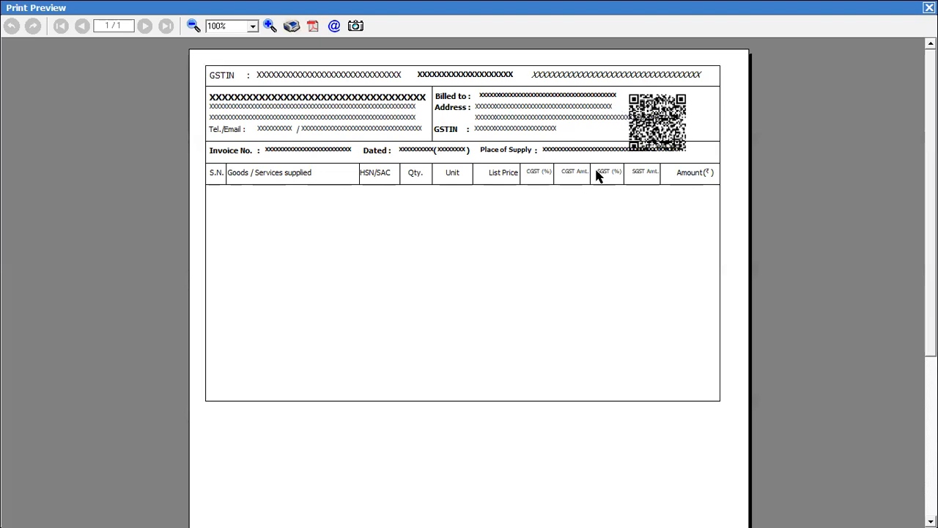
pyautogui.click(929, 7)
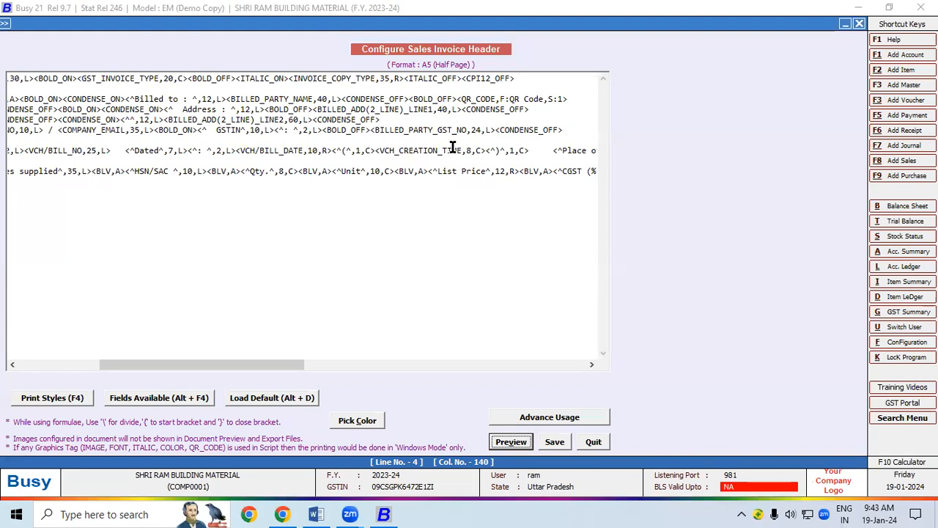
# Set the width of the BILLED_ADD(2_LINE)_LINE2 field to 40 and check the header in the print preview.
pyautogui.click(443, 110)
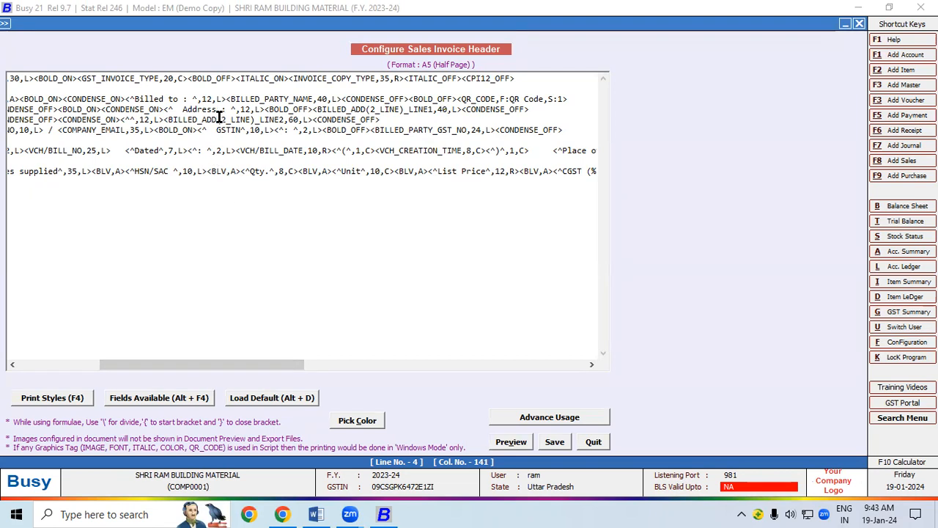
pyautogui.moveTo(220, 120); pyautogui.dragTo(249, 118)
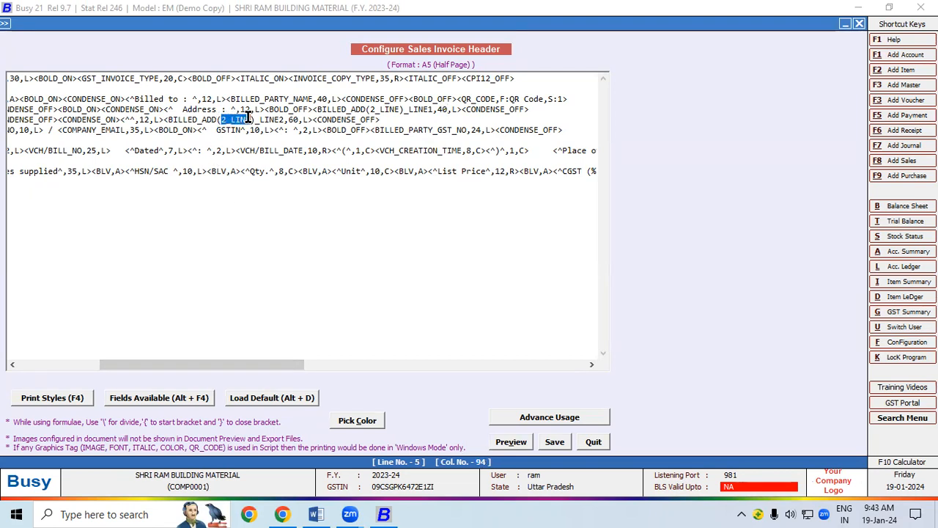
pyautogui.click(295, 119)
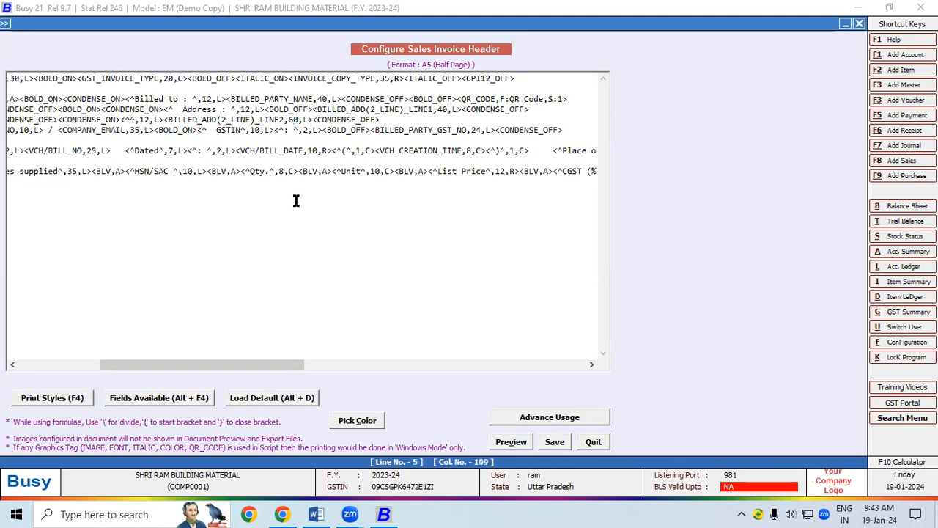
pyautogui.press('BackSpace')
pyautogui.write('4')
pyautogui.click(522, 441)
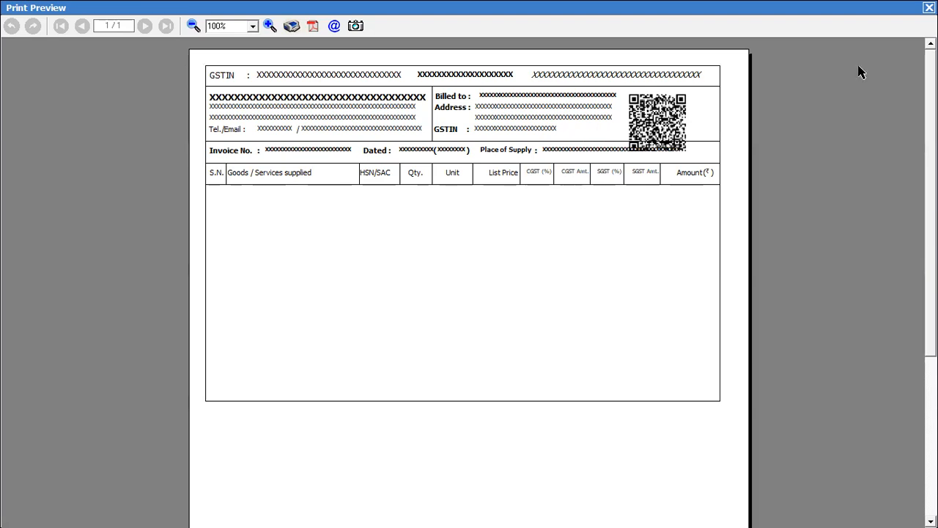
pyautogui.click(929, 7)
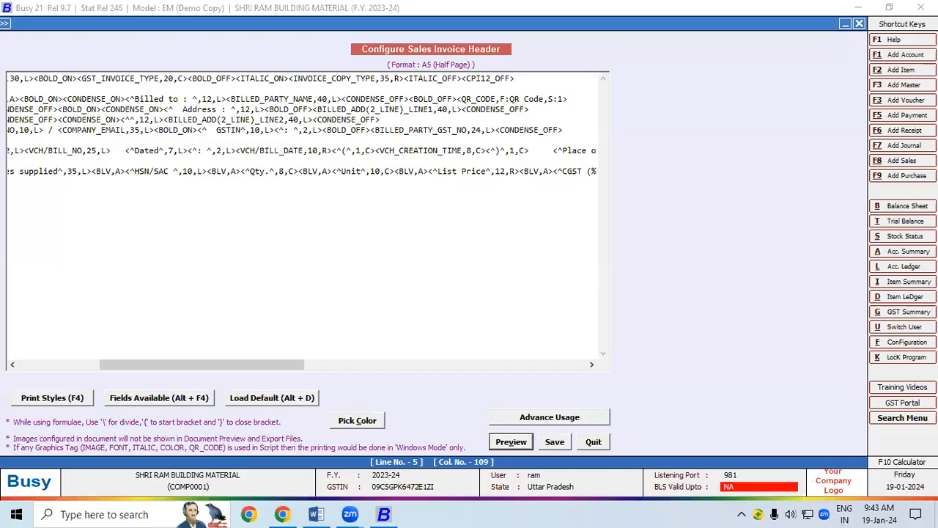
# Save the header and preview the complete A5 (Half Page) sales invoice format.
pyautogui.click(554, 442)
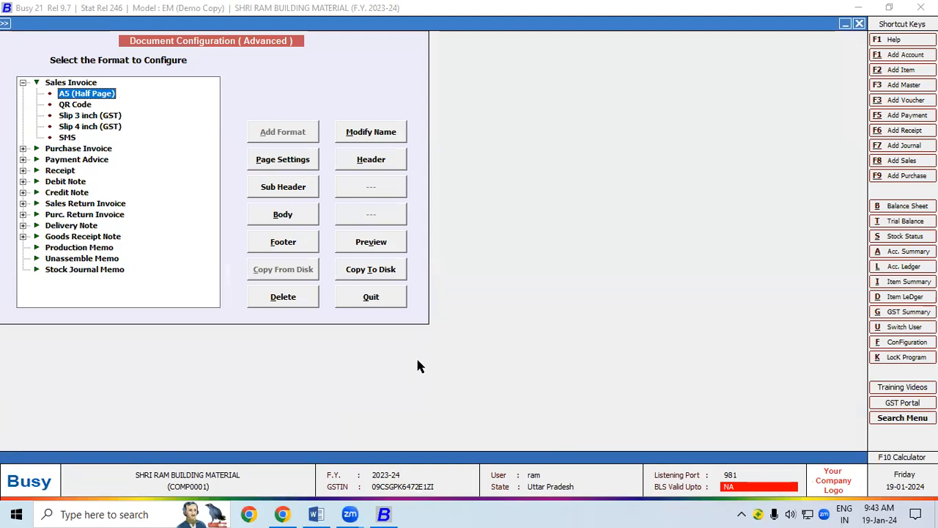
pyautogui.click(368, 248)
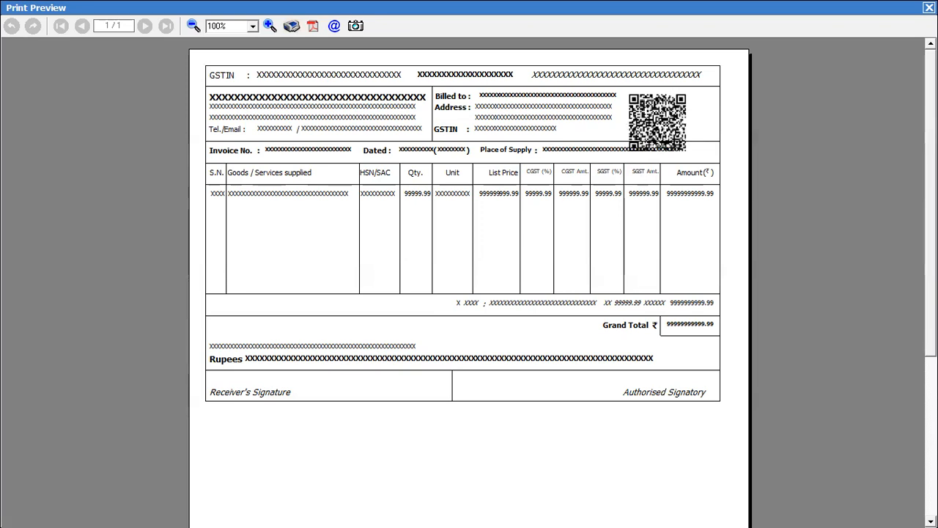
pyautogui.click(929, 8)
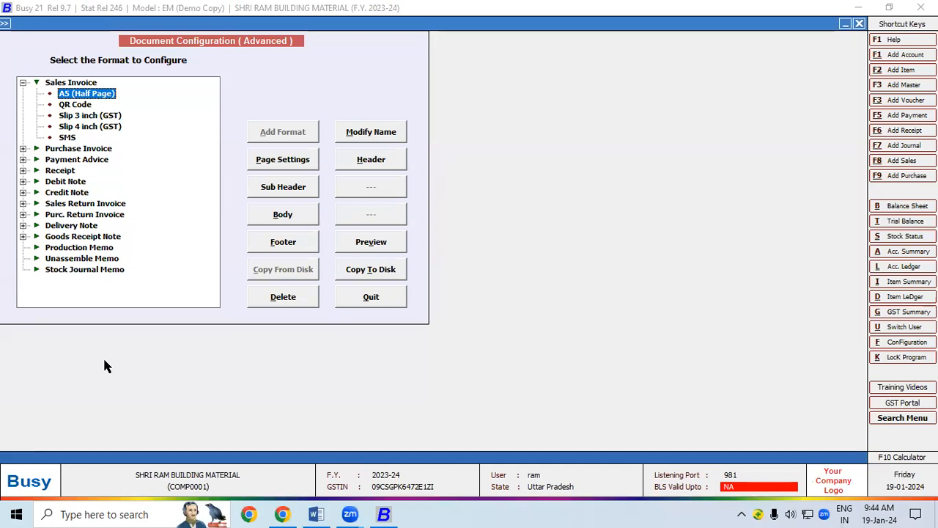
# Leave the document configuration and list the sales vouchers of all series for 02-04-2023.
pyautogui.press('Escape')
pyautogui.press('Escape')
pyautogui.press('Escape')
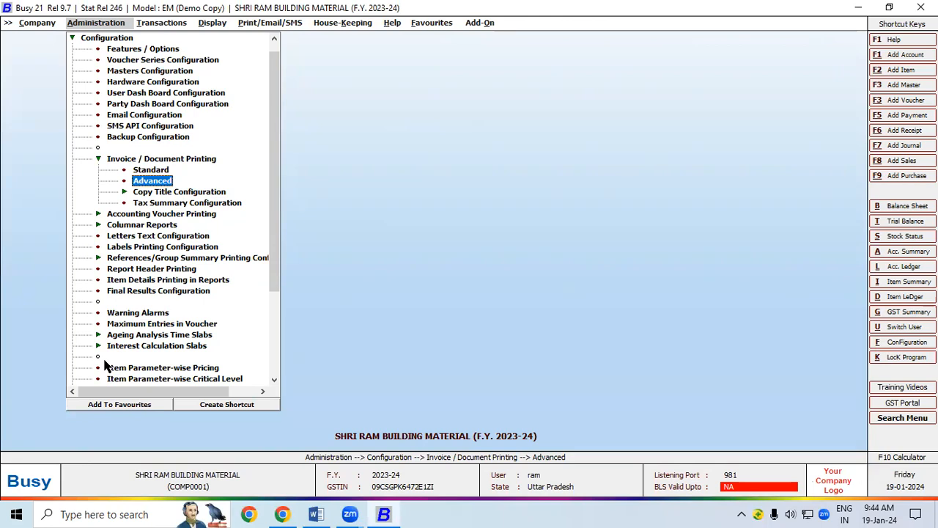
pyautogui.press('Right')
pyautogui.press('Return')
pyautogui.press('Down')
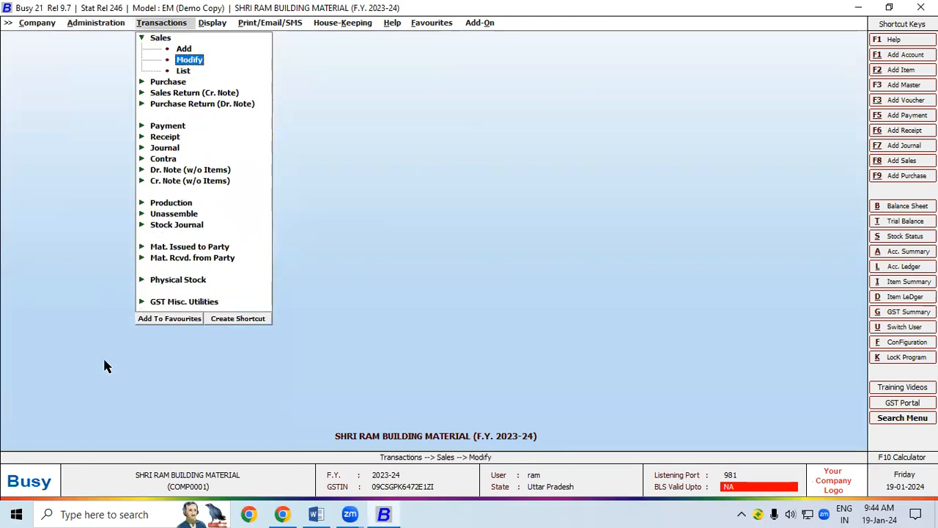
pyautogui.press('Return')
pyautogui.press('Return')
pyautogui.press('Return')
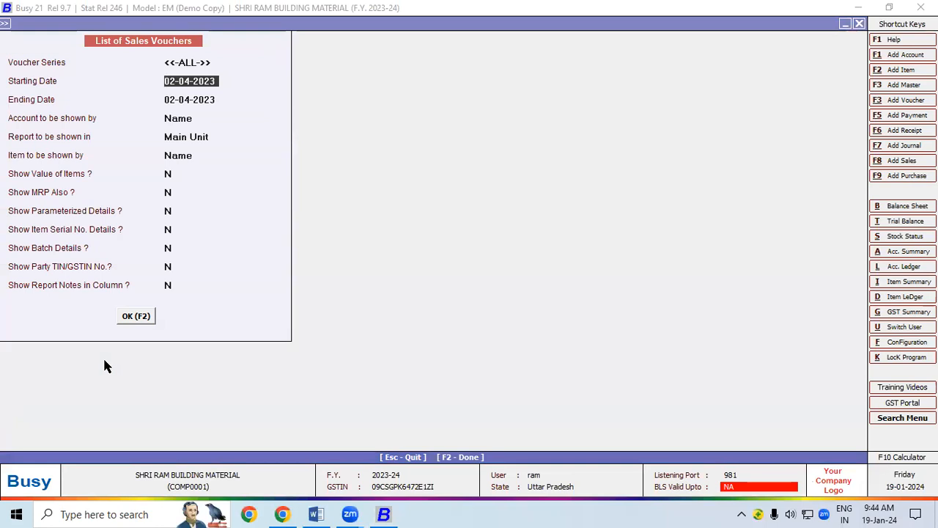
pyautogui.press('F2')
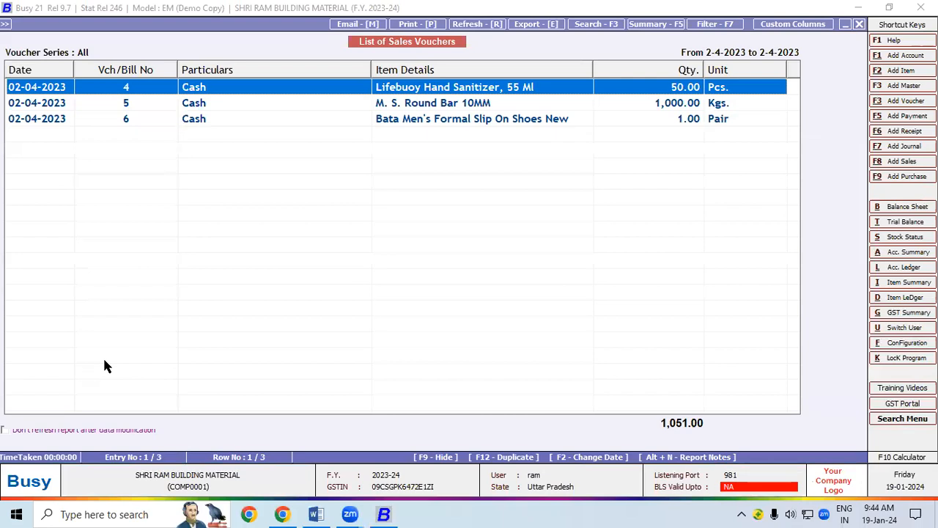
# List the sales vouchers of the B2B series and extend the starting date back to 01-04-2023.
pyautogui.press('Escape')
pyautogui.press('Down')
pyautogui.press('Return')
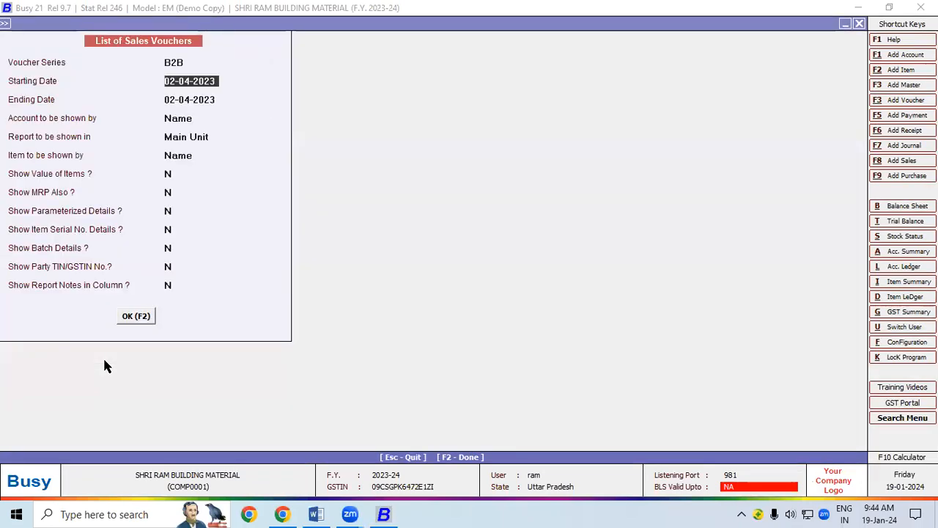
pyautogui.press('F2')
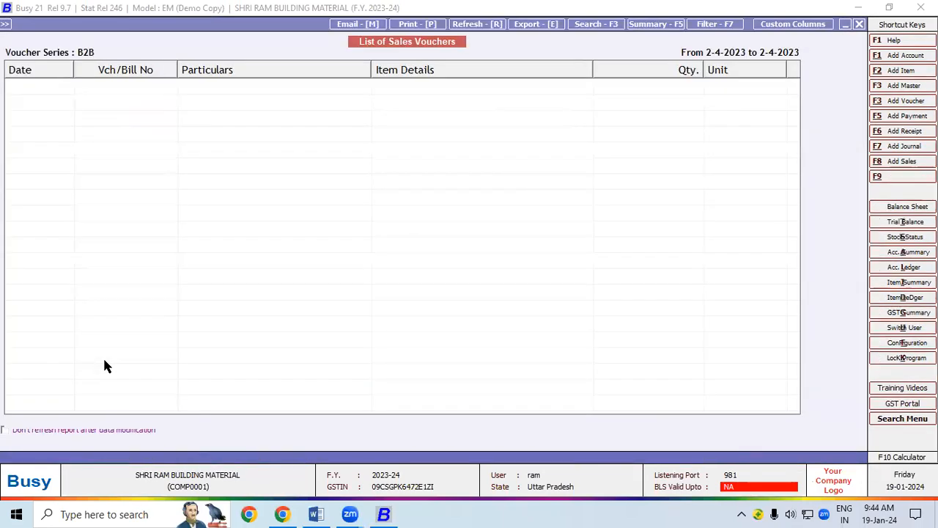
pyautogui.press('Escape')
pyautogui.press('Return')
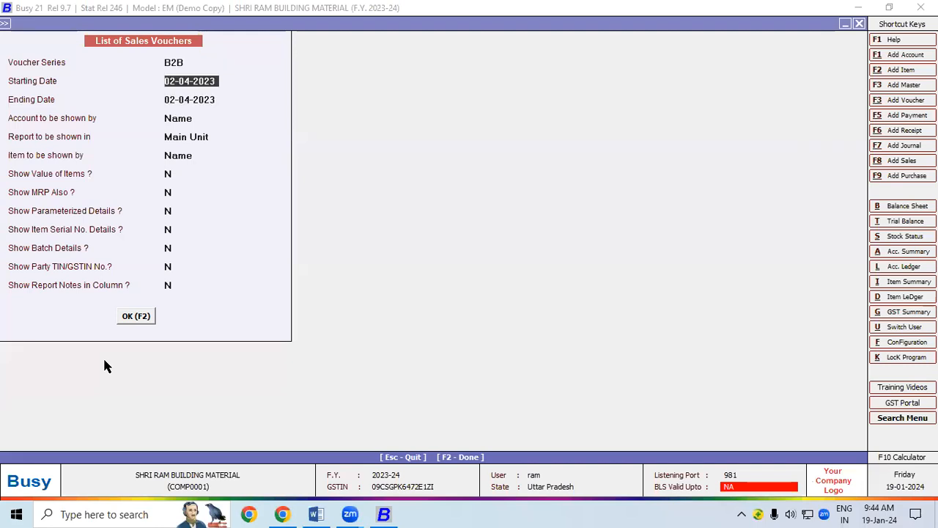
pyautogui.write('01-4')
pyautogui.press('Return')
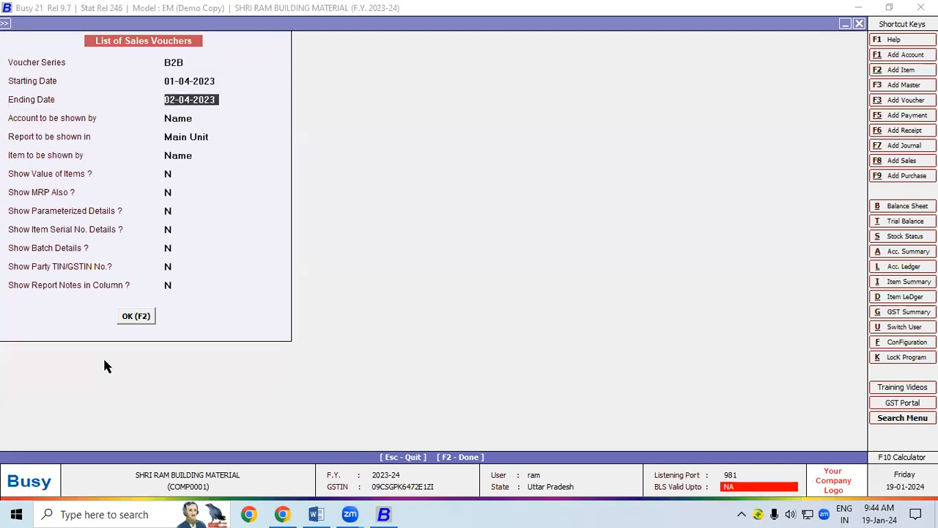
pyautogui.press('F2')
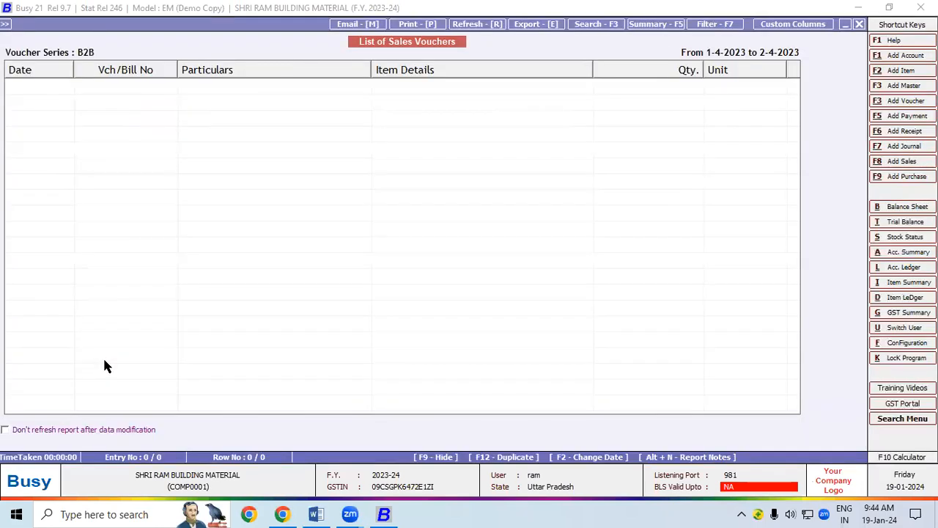
# List the B2C series sales vouchers from 01-04-2023 to 02-04-2023 and open voucher 1 for modification.
pyautogui.press('Escape')
pyautogui.press('Down')
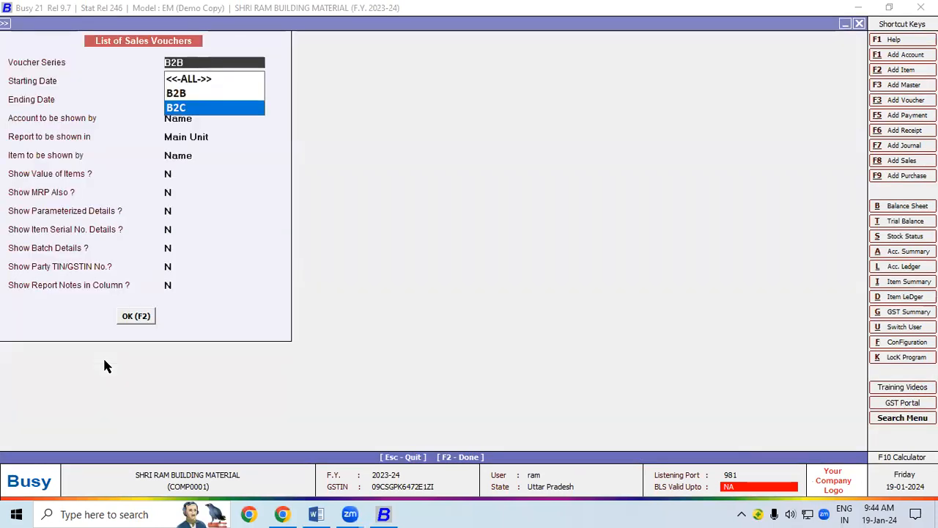
pyautogui.press('Return')
pyautogui.press('Return')
pyautogui.press('Return')
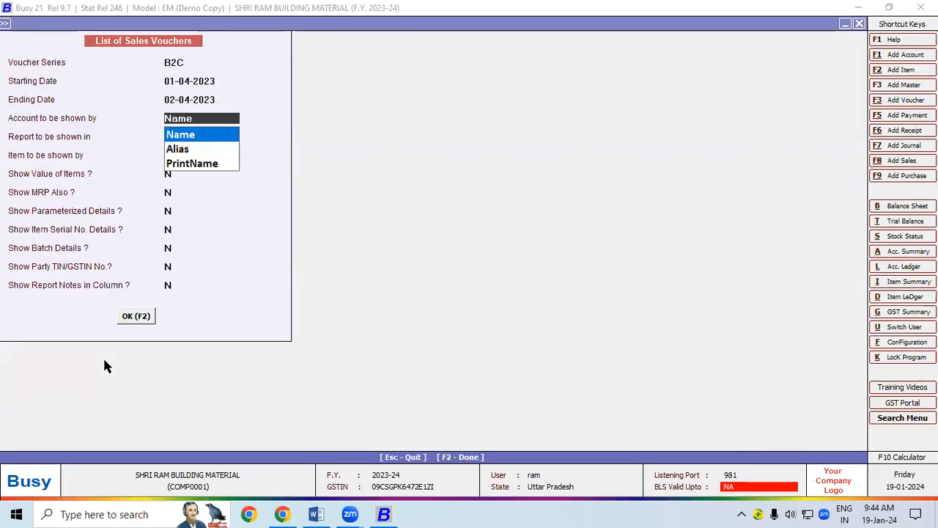
pyautogui.press('F2')
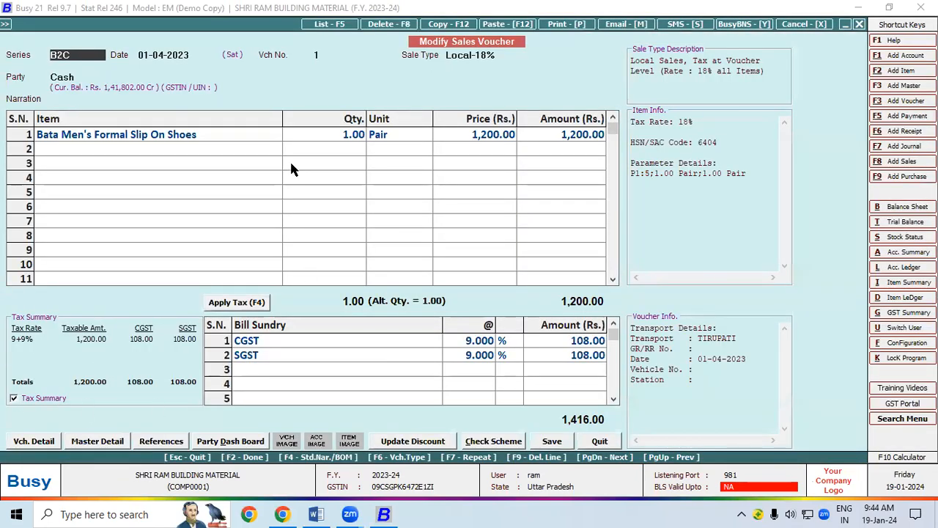
# Preview the voucher's sales invoice printout in the A5 (Half Page) format.
pyautogui.click(573, 24)
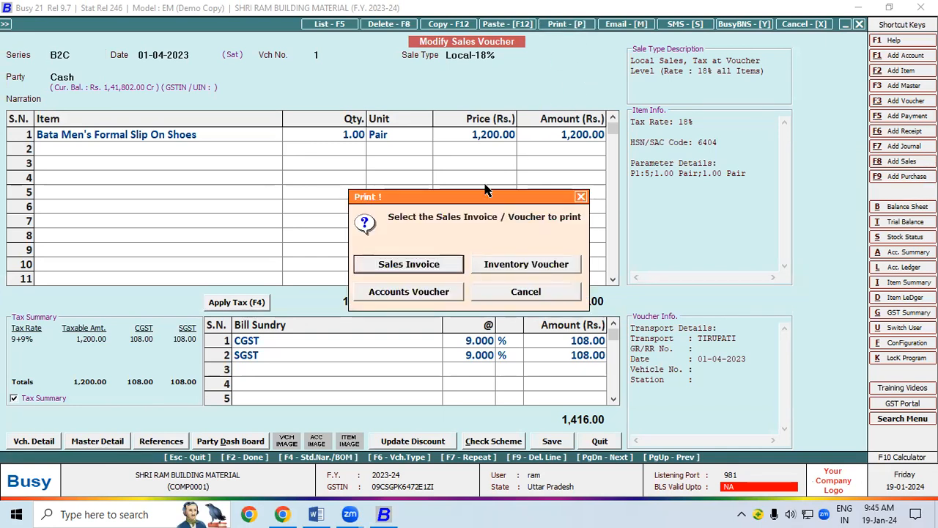
pyautogui.moveTo(484, 189); pyautogui.dragTo(294, 61)
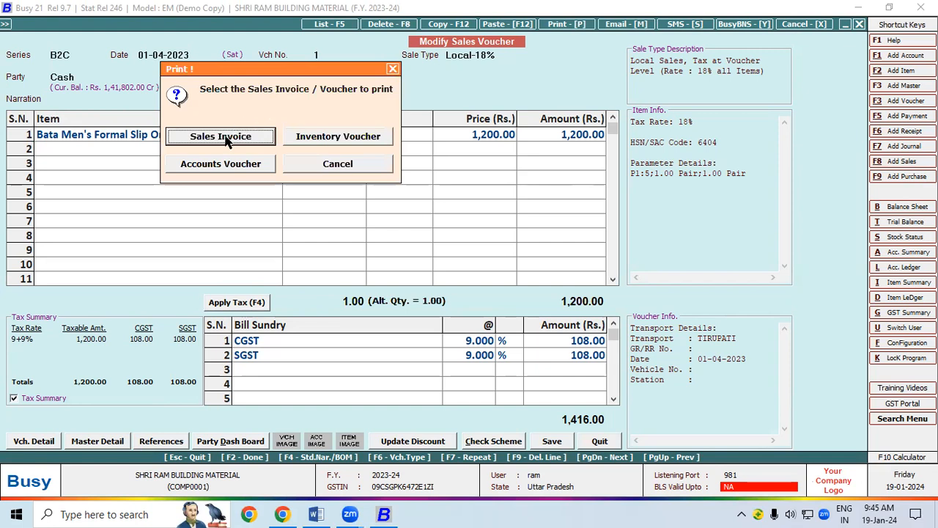
pyautogui.click(223, 137)
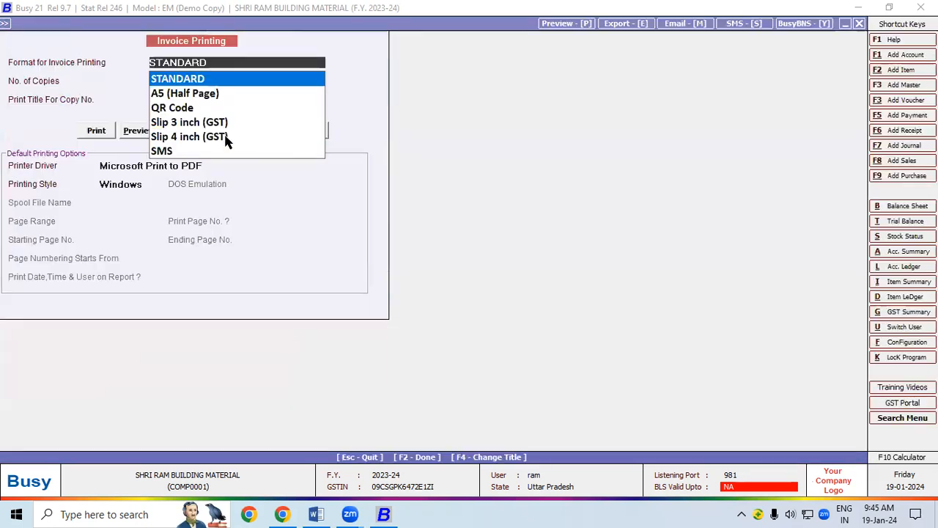
pyautogui.click(162, 95)
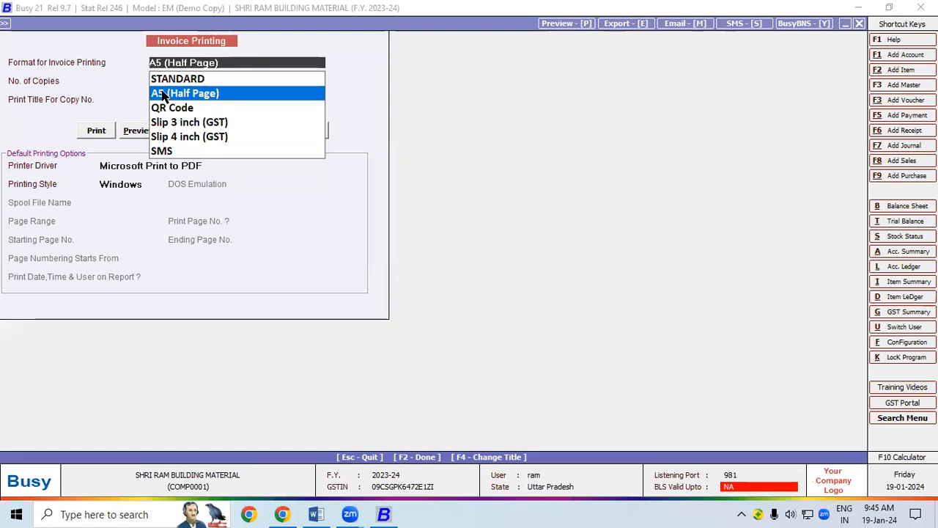
pyautogui.click(145, 131)
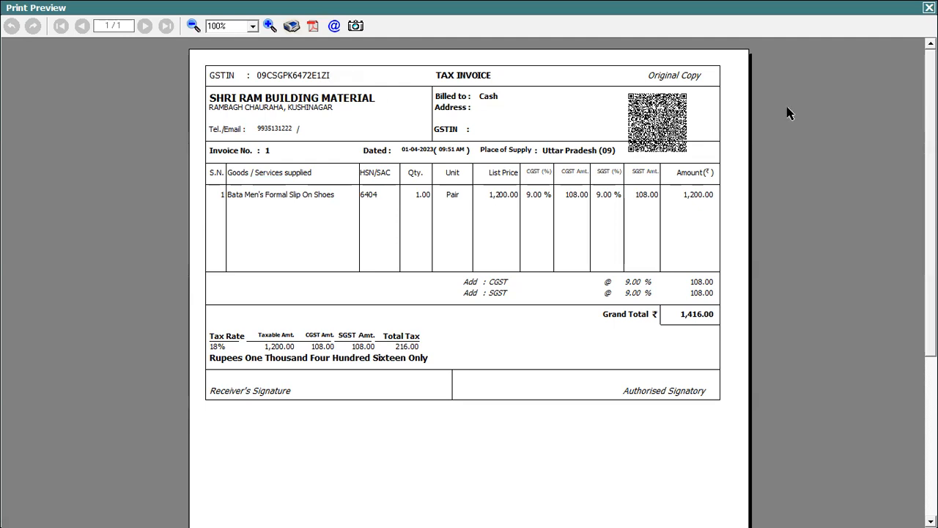
# Save the previewed invoice to the Desktop as a PDF file named QR BILL.
pyautogui.click(313, 28)
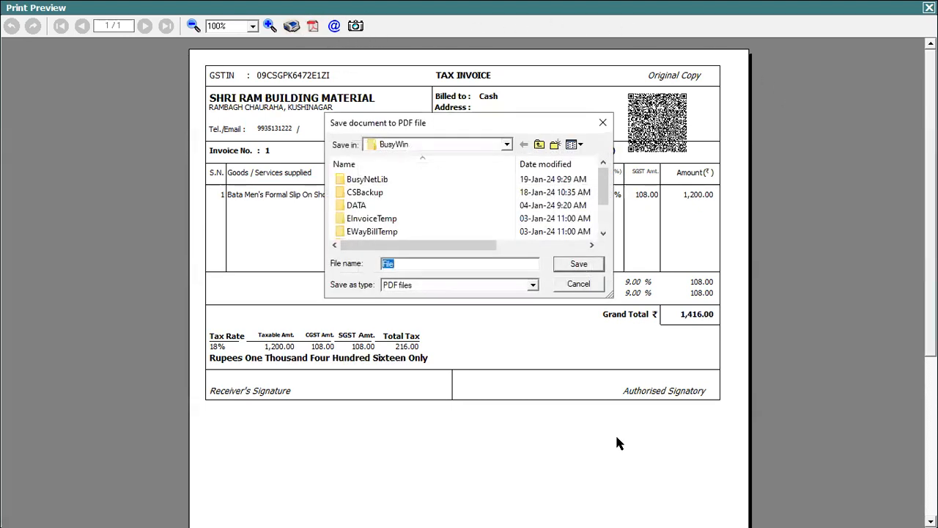
pyautogui.click(507, 144)
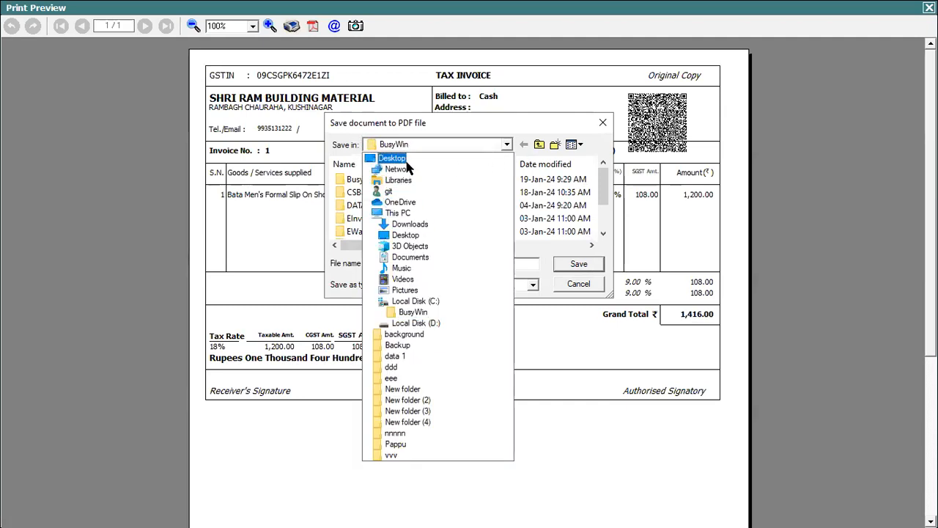
pyautogui.click(407, 159)
pyautogui.moveTo(417, 260); pyautogui.dragTo(358, 264)
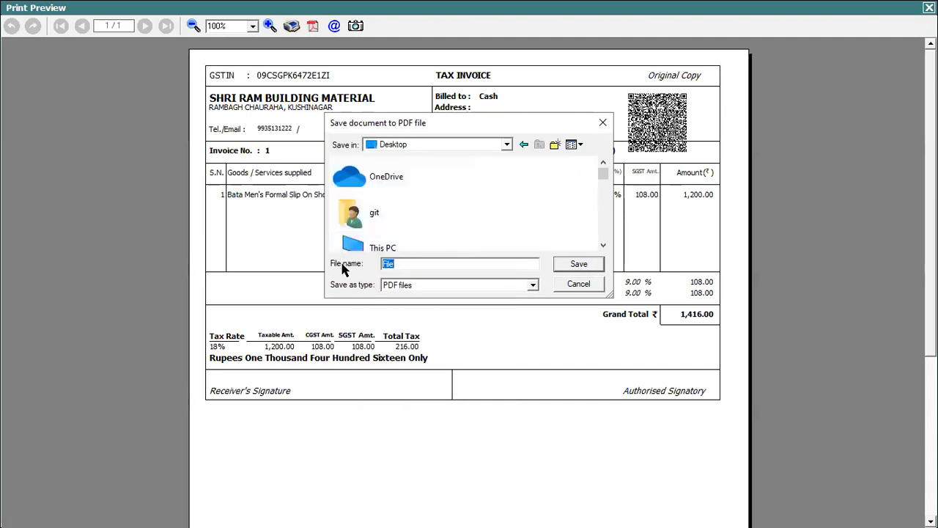
pyautogui.write('qr')
pyautogui.press('BackSpace')
pyautogui.press('BackSpace')
pyautogui.write('qr')
pyautogui.press('BackSpace')
pyautogui.write('QR BILL')
pyautogui.click(595, 267)
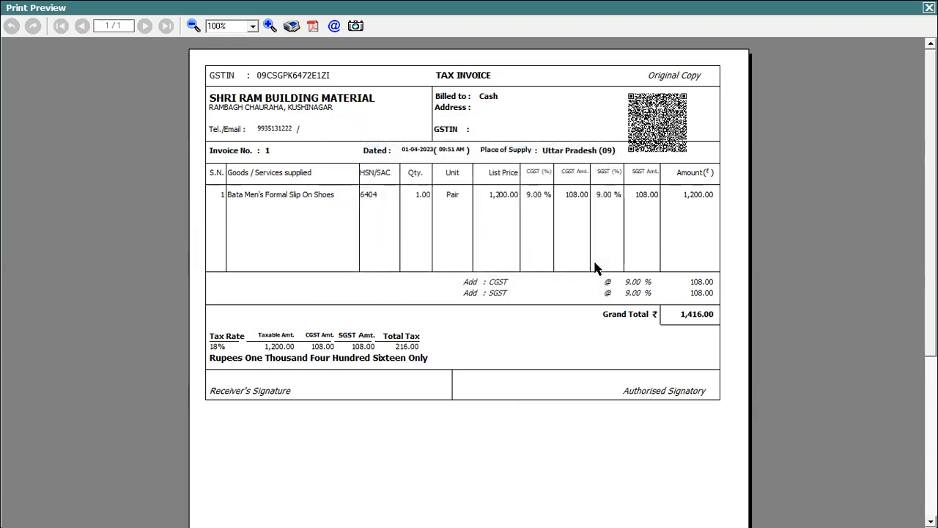
# Open the QR BILL PDF from the desktop in Adobe Acrobat and hide the All tools pane.
pyautogui.press('super+d')
pyautogui.doubleClick(440, 269)
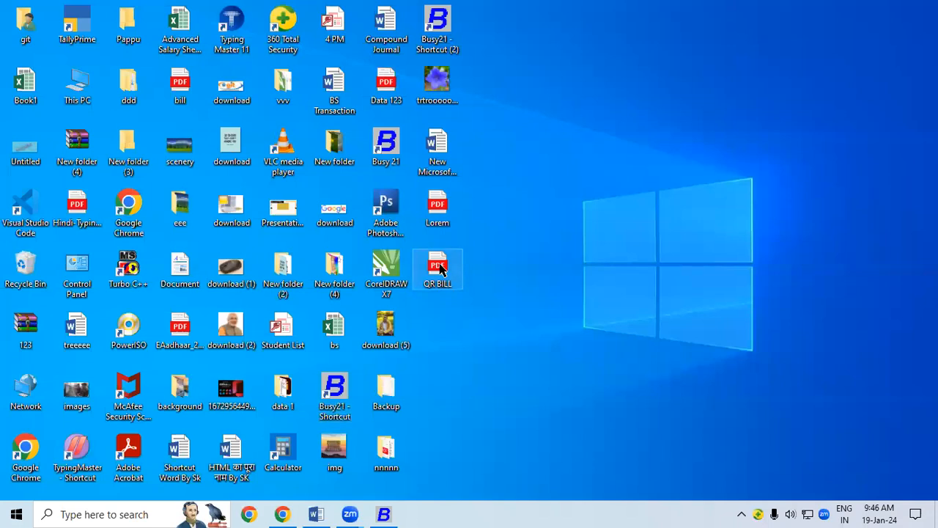
pyautogui.rightClick(441, 269)
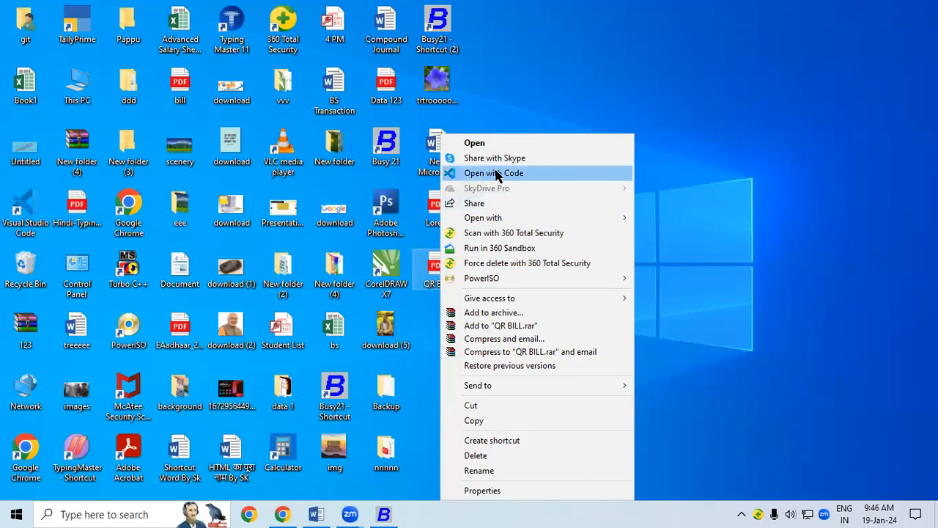
pyautogui.moveTo(574, 220)
pyautogui.click(655, 220)
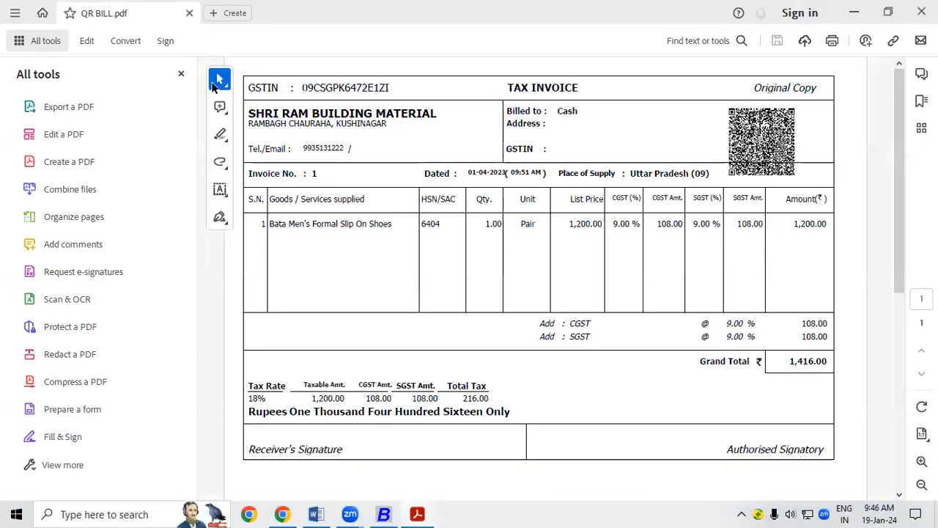
pyautogui.click(181, 73)
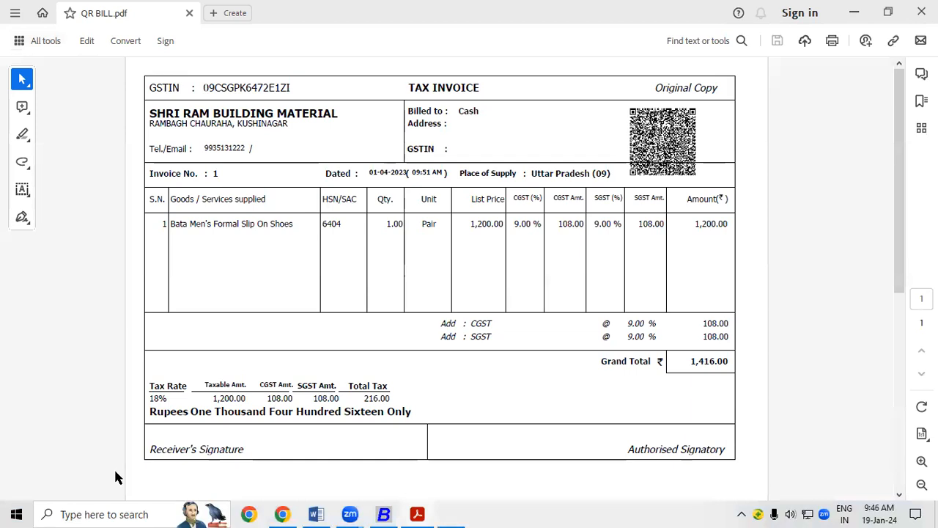
# Open the network computer \\192.168.1.212 through the Run dialog.
pyautogui.press('super+r')
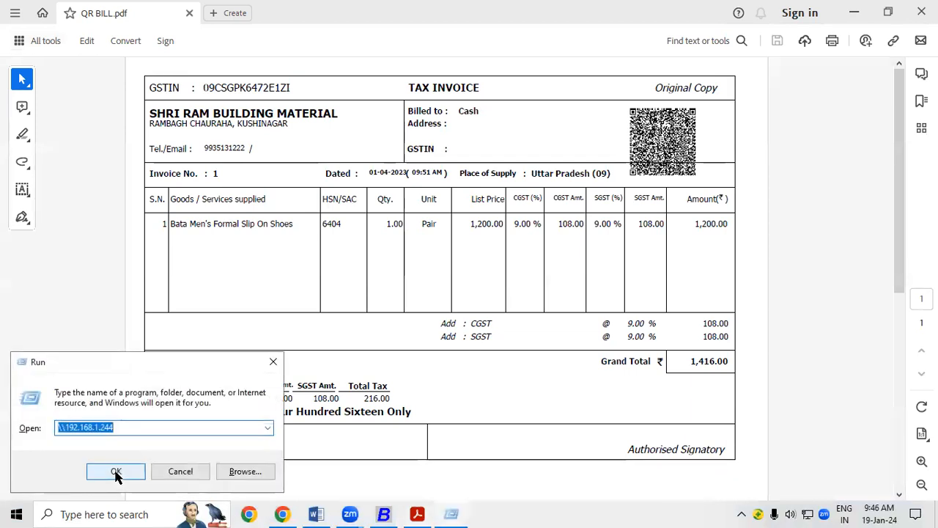
pyautogui.click(124, 427)
pyautogui.press('BackSpace')
pyautogui.press('BackSpace')
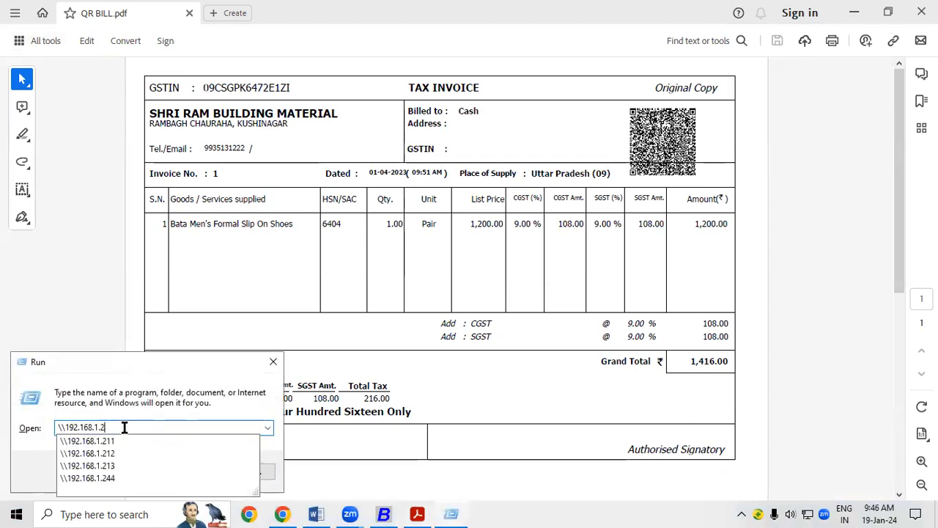
pyautogui.write('12')
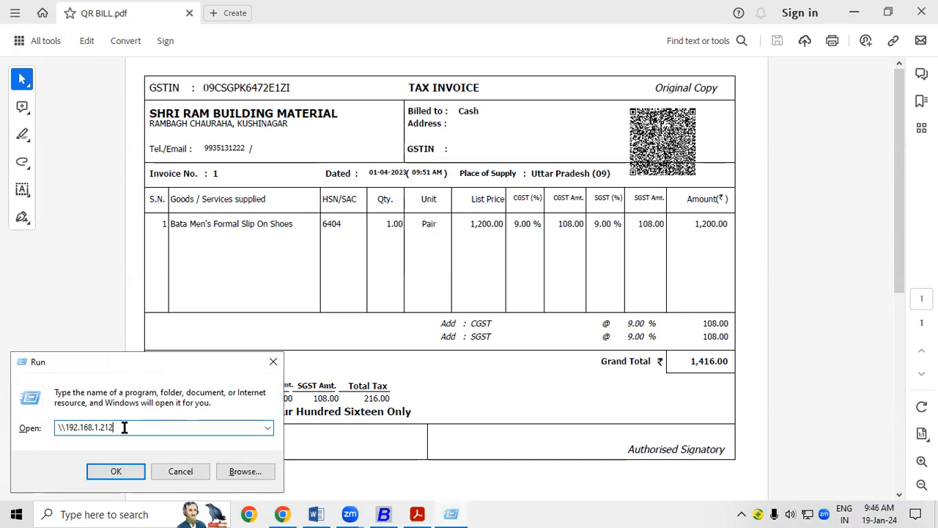
pyautogui.press('Return')
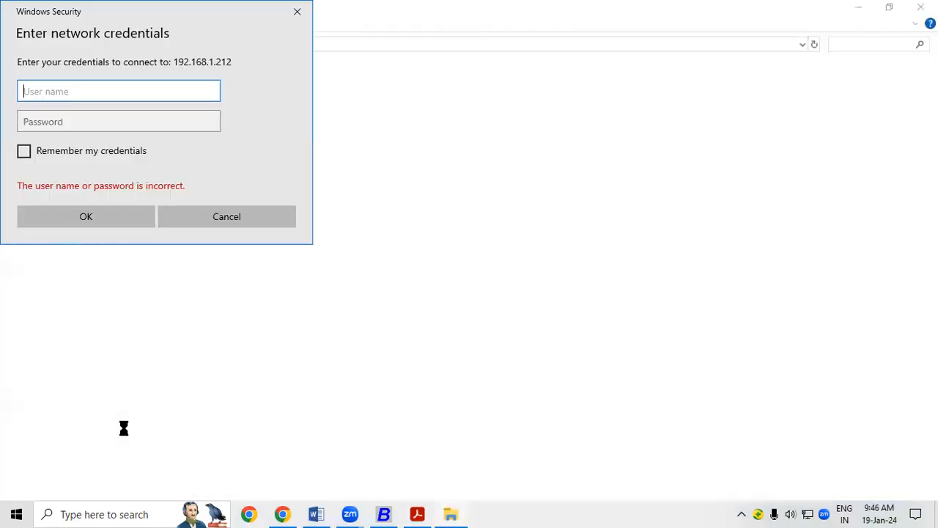
# Sign in to the network computer with the user name GIT and the account password.
pyautogui.write('GIT')
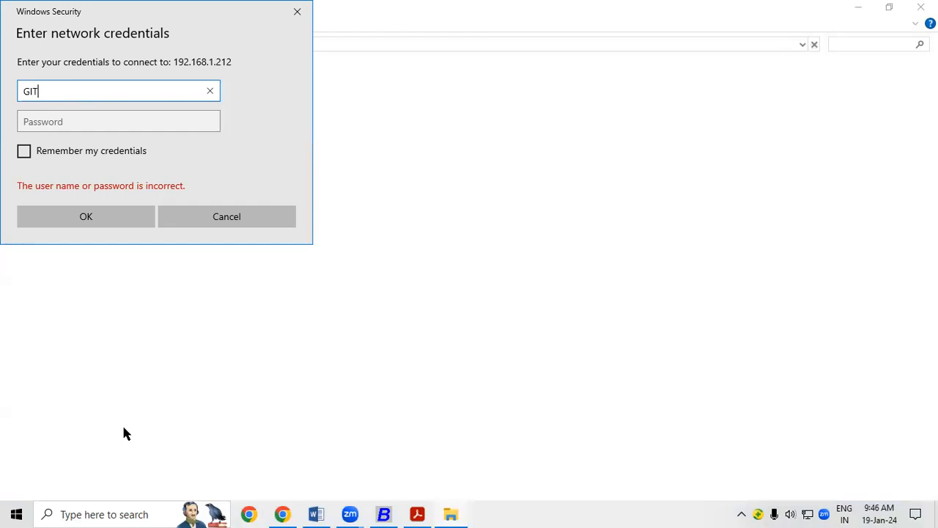
pyautogui.press('Tab')
pyautogui.write('•••')
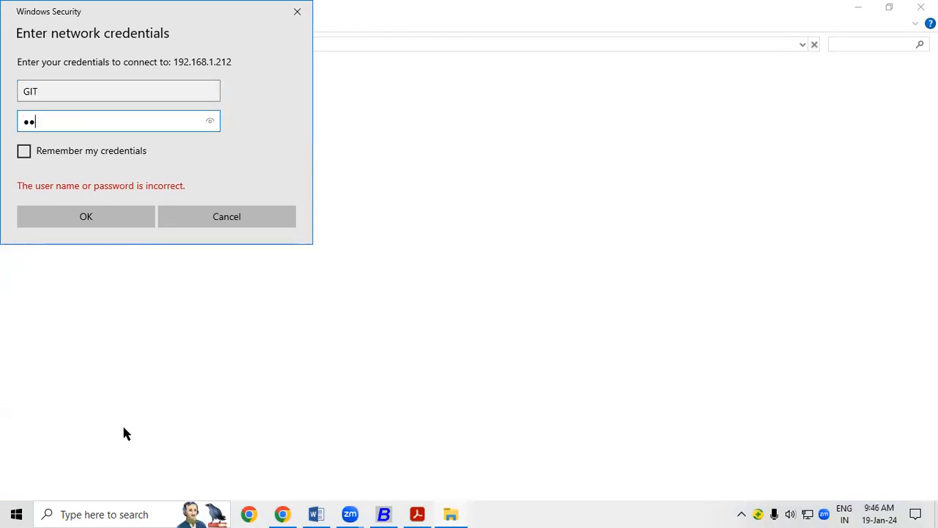
pyautogui.press('Return')
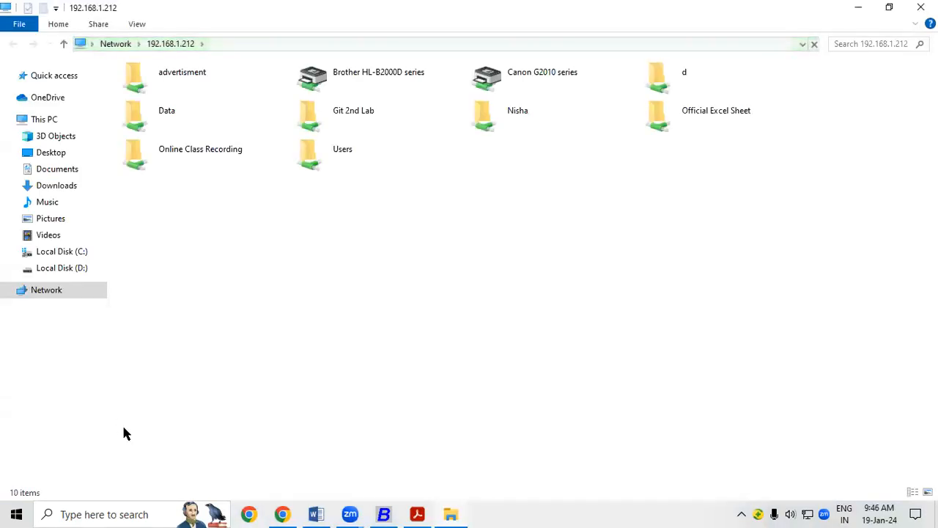
# Try to connect to the shared Canon G2010 series and Brother HL-B2000D series printers.
pyautogui.rightClick(509, 79)
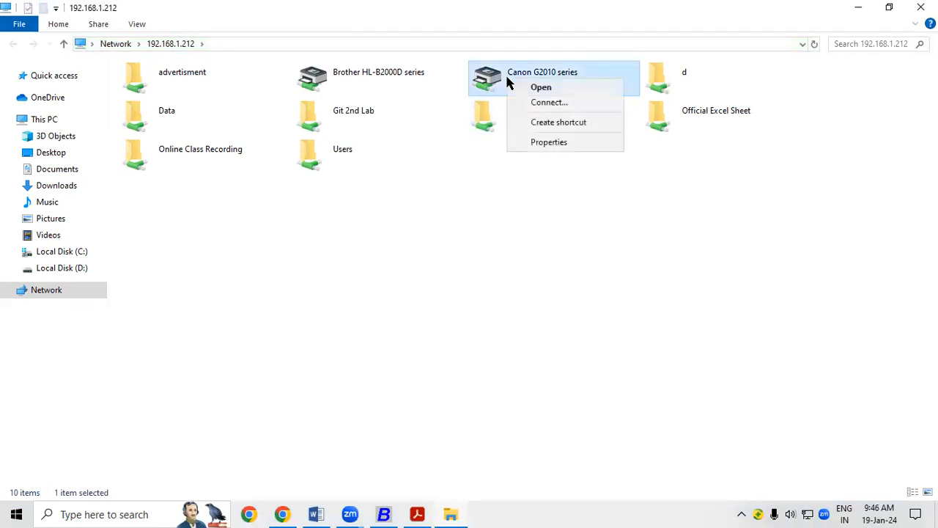
pyautogui.click(525, 110)
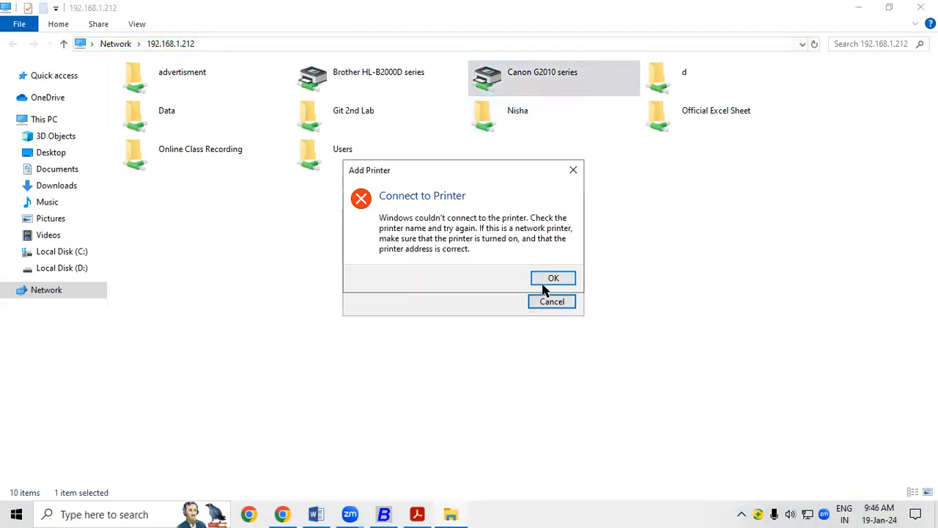
pyautogui.press('Return')
pyautogui.rightClick(524, 72)
pyautogui.click(530, 86)
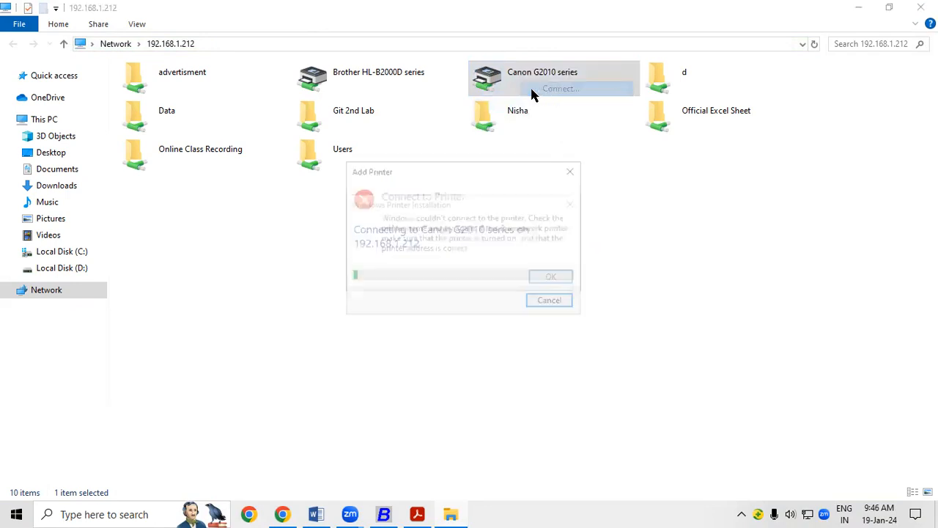
pyautogui.rightClick(351, 74)
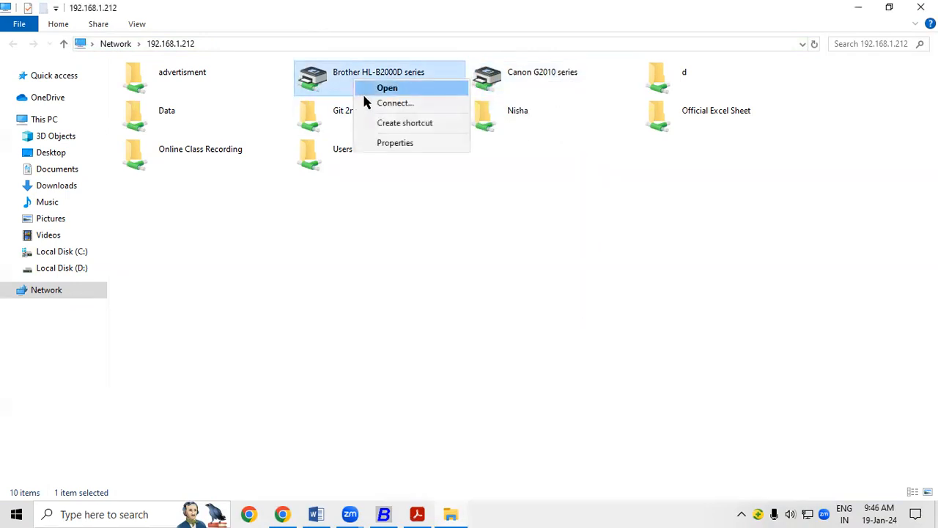
pyautogui.click(382, 105)
pyautogui.click(538, 277)
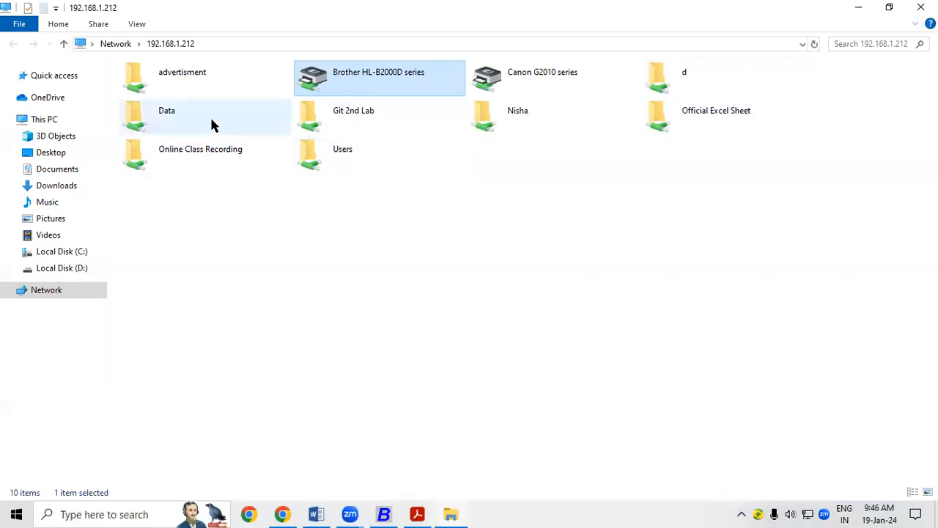
# Open the Desktop folder of the GIT user inside the network computer's shared Users folder.
pyautogui.click(352, 151)
pyautogui.doubleClick(352, 151)
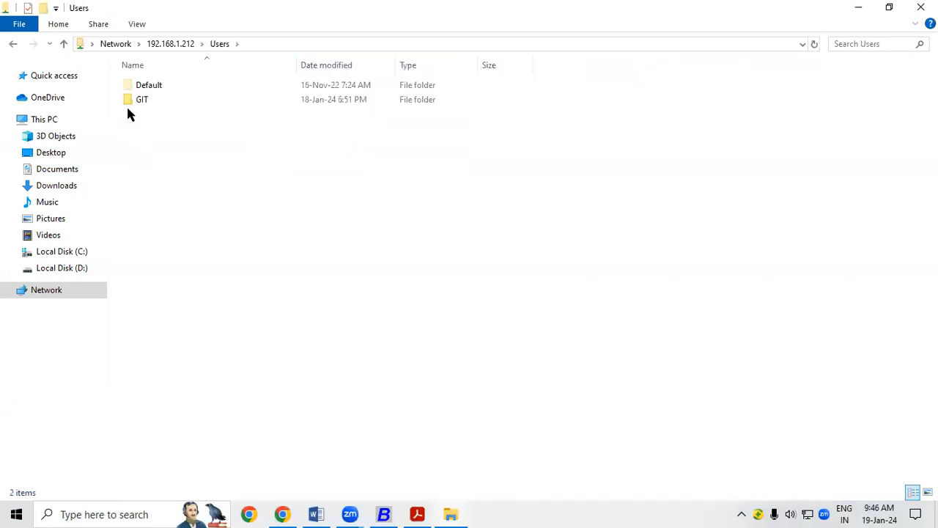
pyautogui.doubleClick(150, 101)
pyautogui.doubleClick(152, 145)
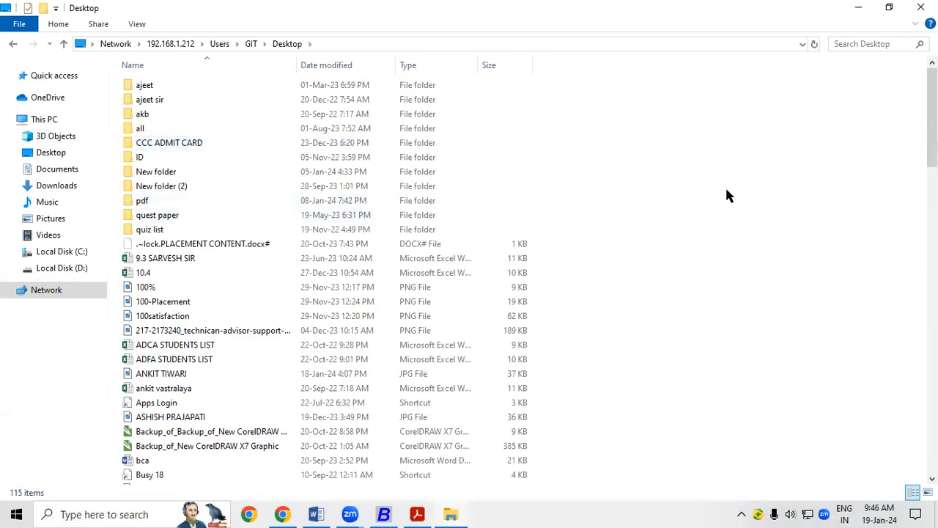
# Copy the QR BILL PDF from the local desktop into the GIT user's Desktop folder on the network computer.
pyautogui.press('super+d')
pyautogui.doubleClick(432, 254)
pyautogui.rightClick(433, 253)
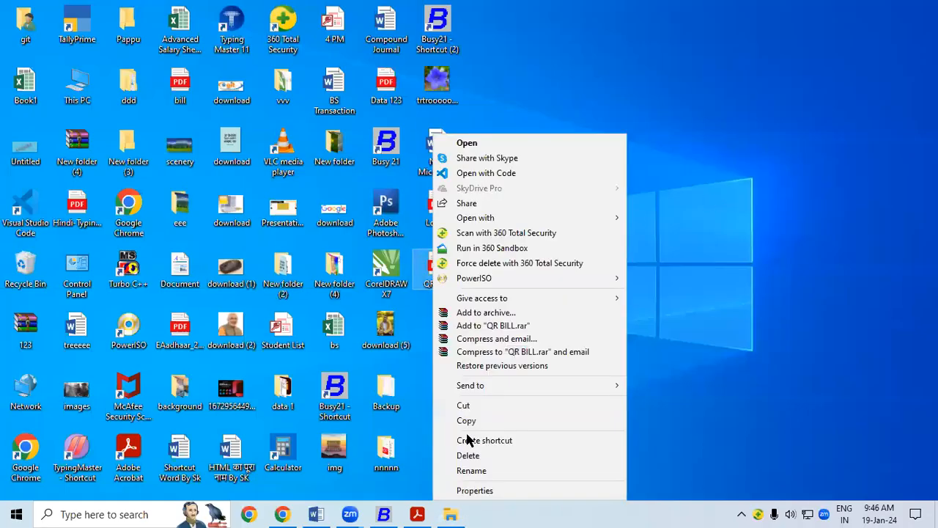
pyautogui.click(469, 423)
pyautogui.click(449, 513)
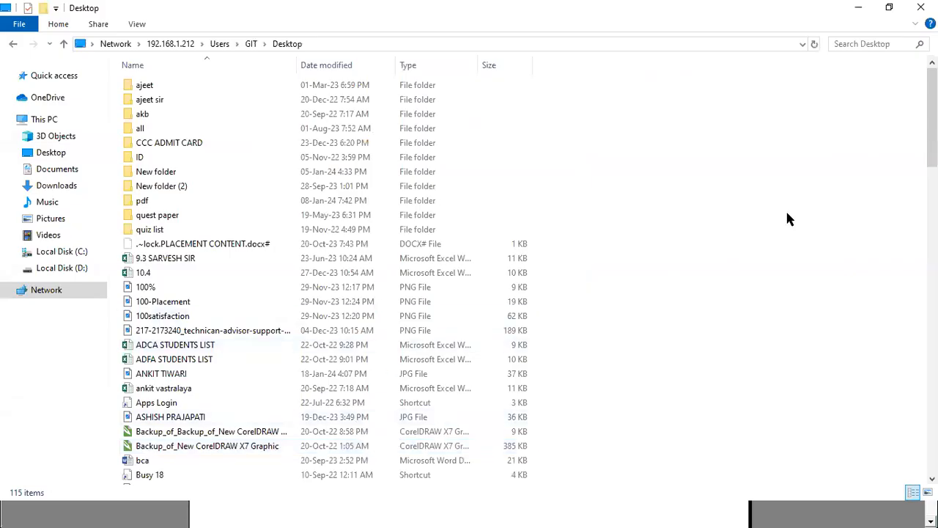
pyautogui.rightClick(799, 150)
pyautogui.click(803, 247)
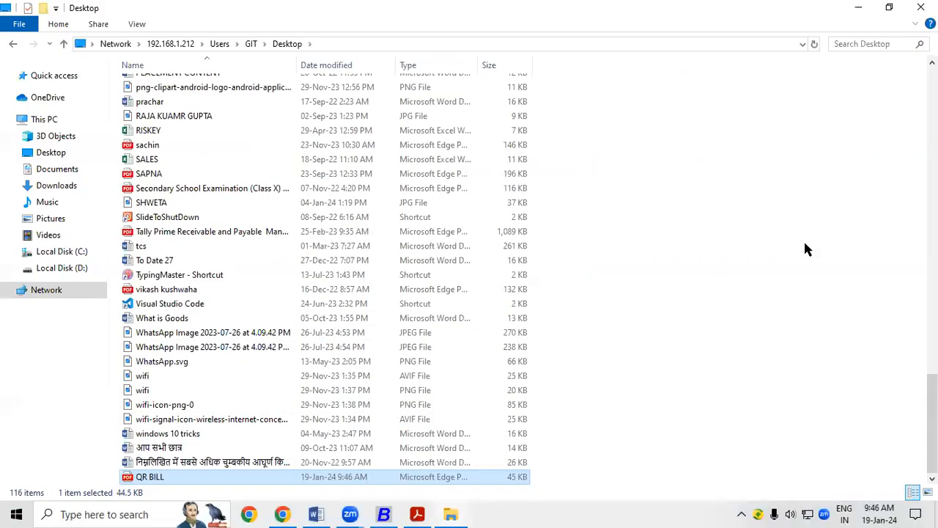